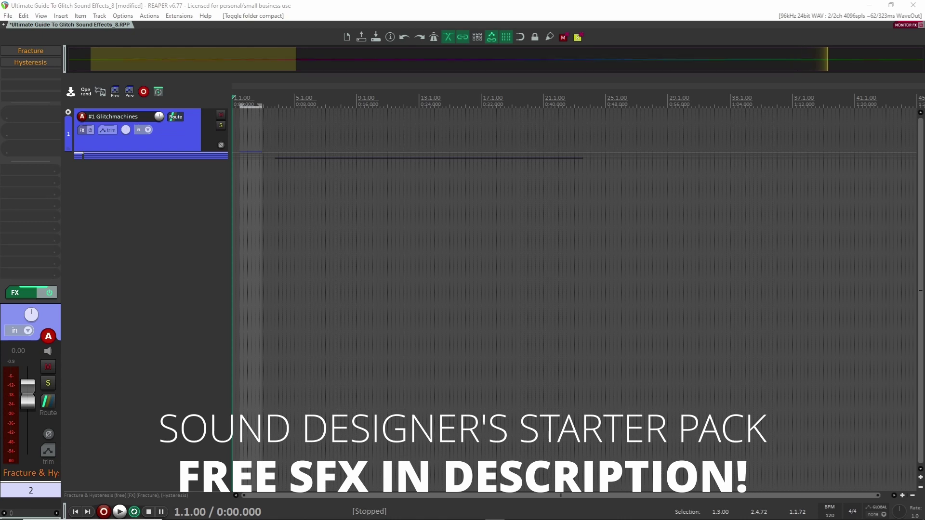
# Step: Expand the #1 Glitchmachines folder track and open the Fracture plugin window of the Fracture & Hysteresis track
pyautogui.click(68, 112)
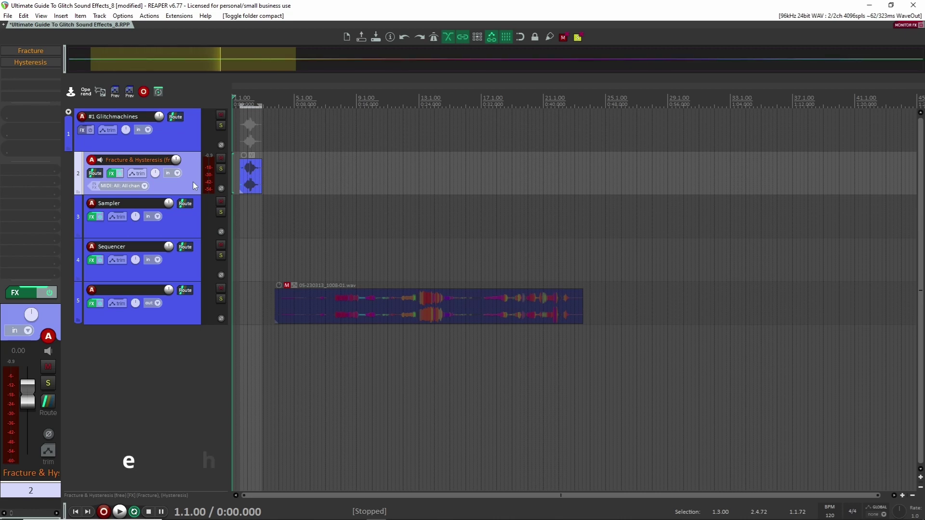
pyautogui.click(29, 51)
pyautogui.click(26, 53)
pyautogui.click(30, 53)
pyautogui.click(30, 52)
pyautogui.moveTo(540, 126); pyautogui.dragTo(480, 108)
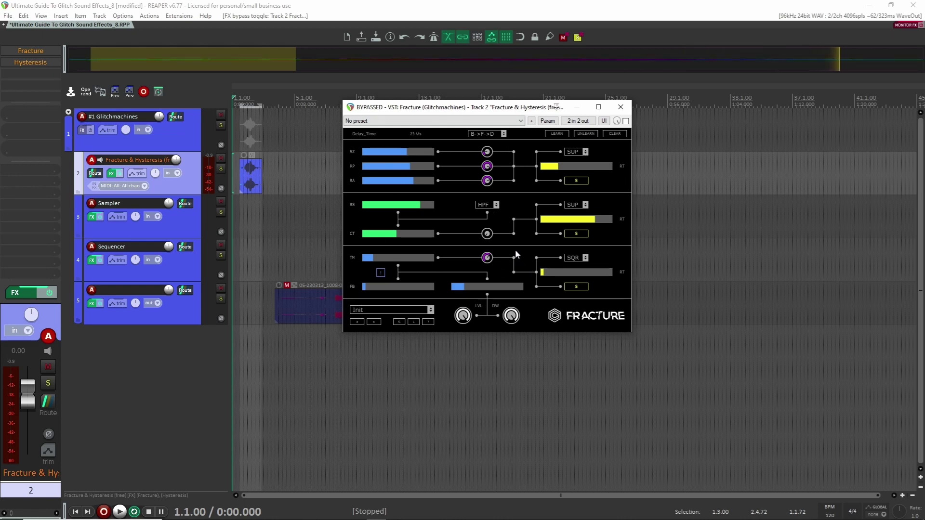
# Step: Set the dry/wet mix to 100% and randomize the parameters in both Fracture and Hysteresis
pyautogui.click(511, 324)
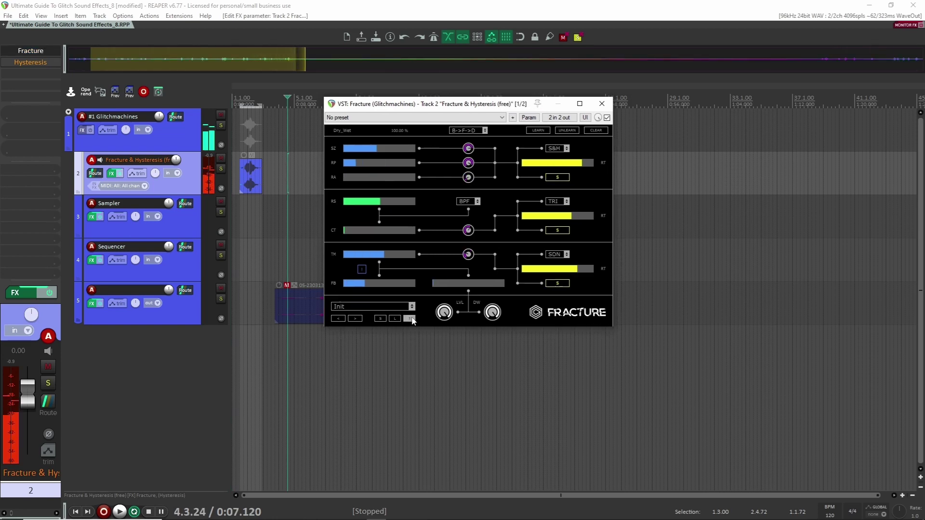
pyautogui.click(410, 318)
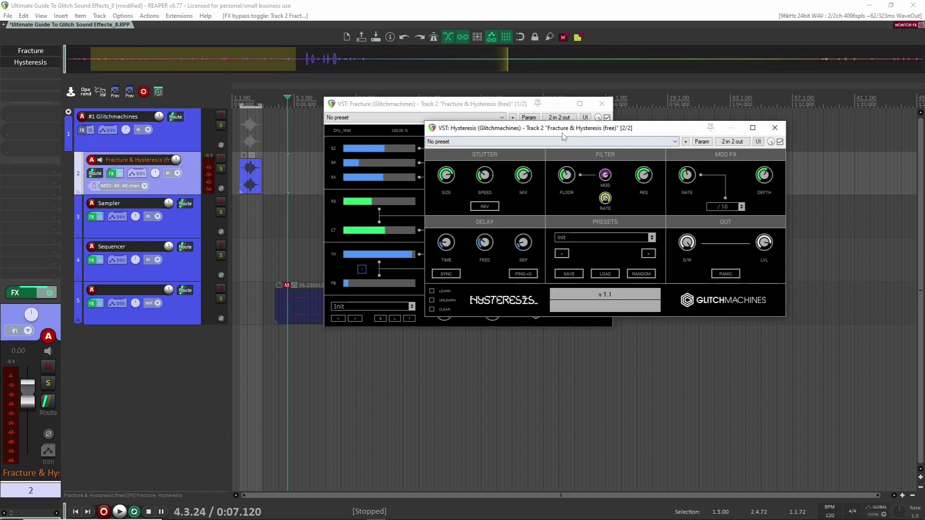
pyautogui.moveTo(563, 133); pyautogui.dragTo(448, 143)
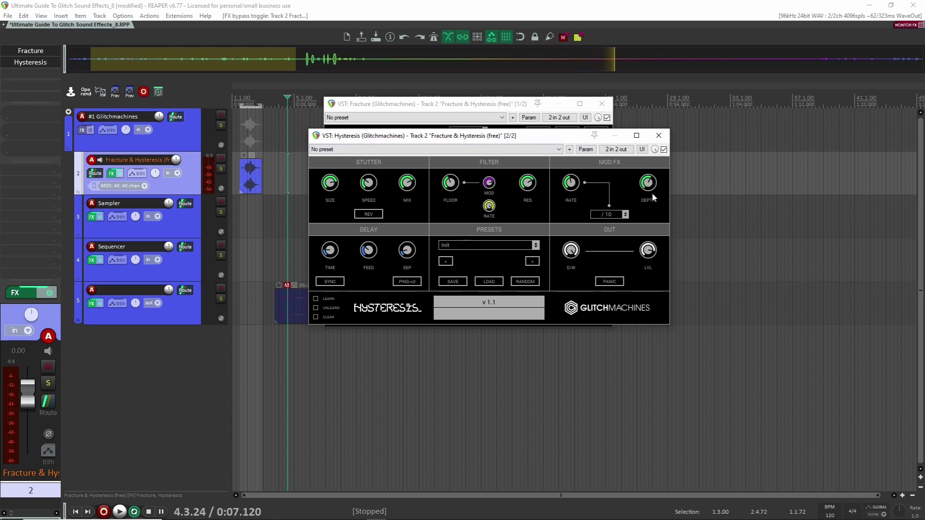
pyautogui.click(572, 249)
pyautogui.click(526, 282)
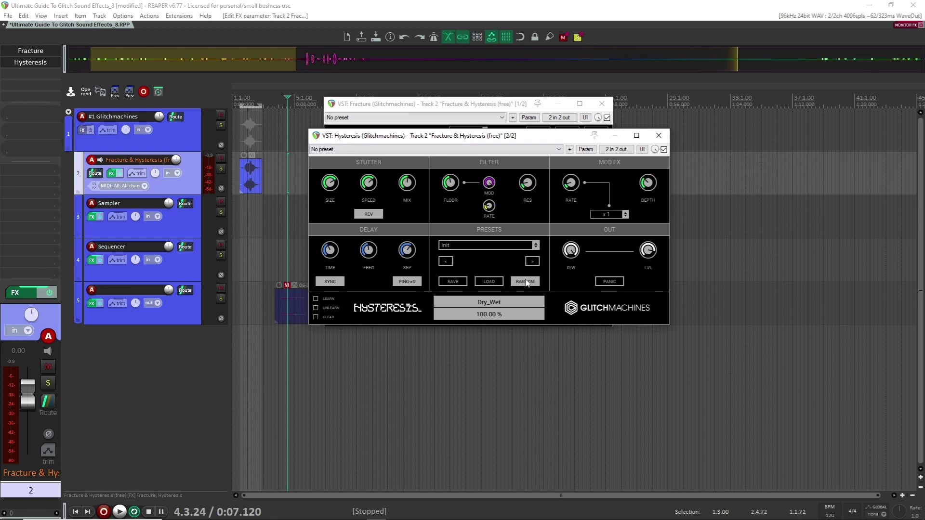
pyautogui.click(659, 140)
pyautogui.click(602, 103)
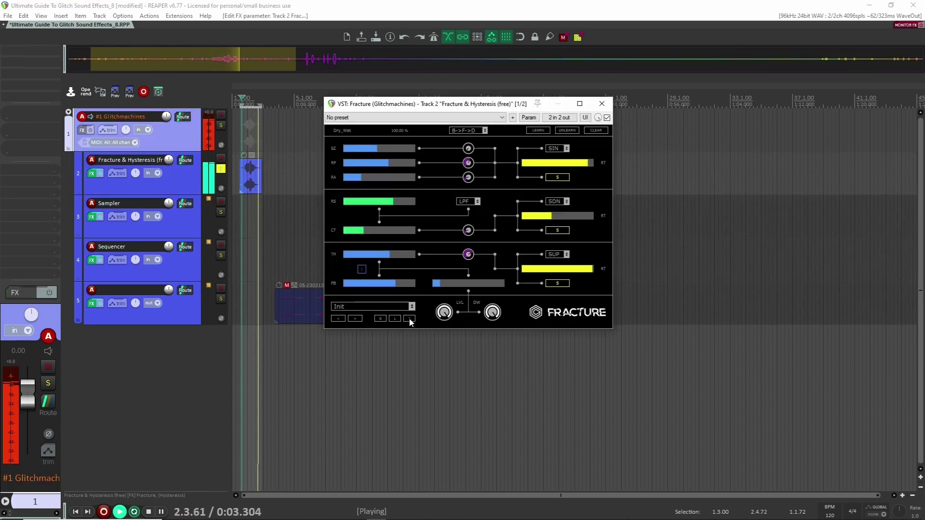
# Step: Randomize Fracture's parameters repeatedly while the source clip plays in a loop
pyautogui.click(410, 319)
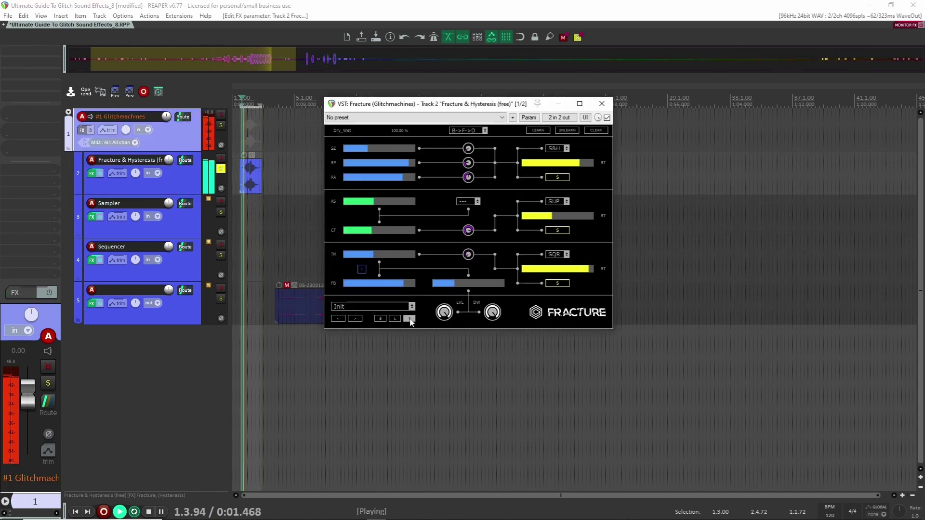
pyautogui.click(410, 319)
pyautogui.click(410, 319)
pyautogui.click(410, 320)
pyautogui.click(410, 320)
pyautogui.click(410, 319)
pyautogui.click(410, 319)
pyautogui.click(410, 319)
pyautogui.click(410, 319)
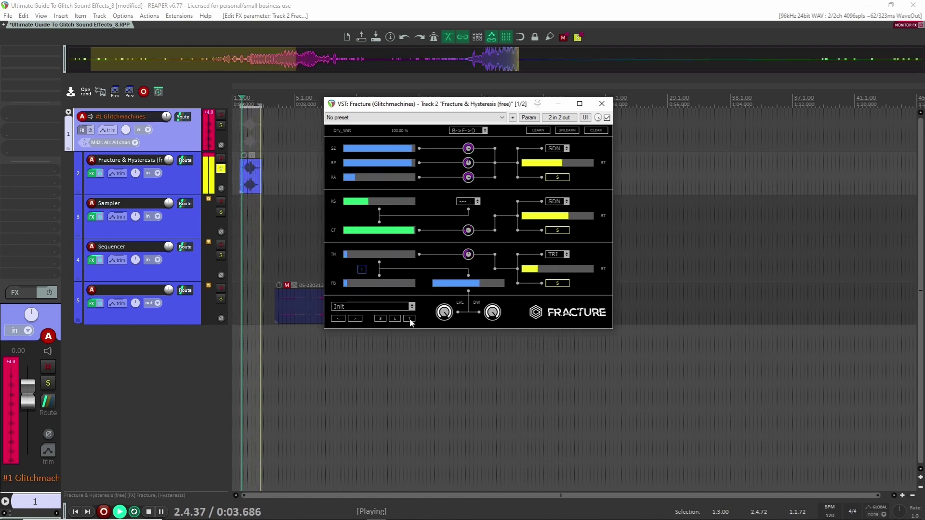
pyautogui.click(410, 319)
pyautogui.click(410, 319)
pyautogui.click(410, 319)
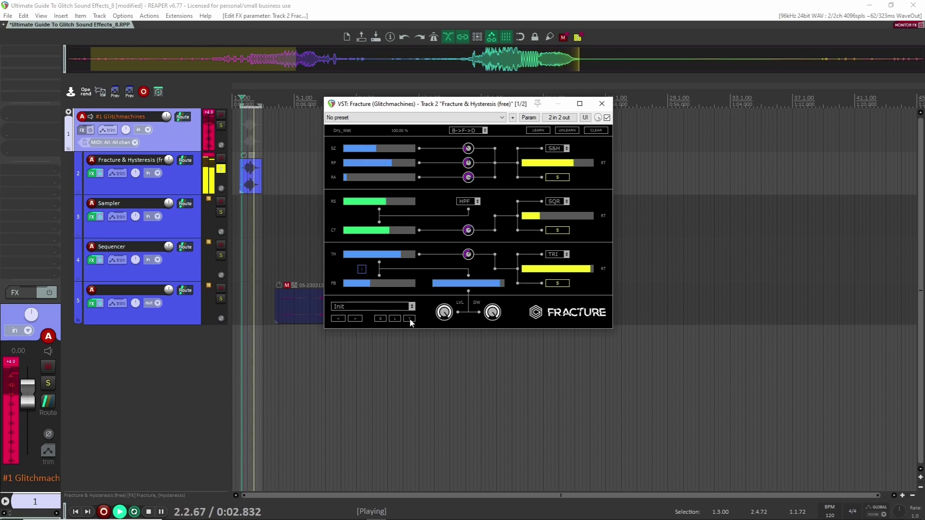
pyautogui.click(410, 319)
pyautogui.click(410, 319)
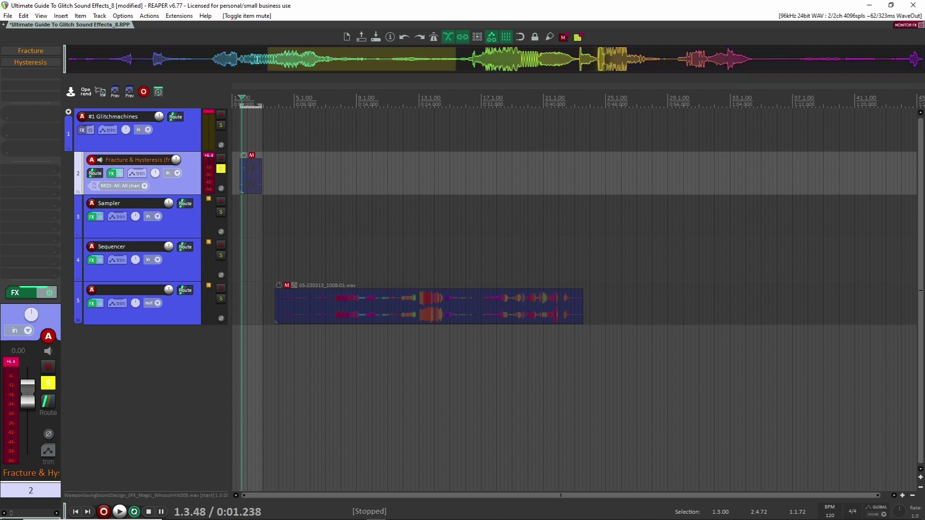
# Step: Insert the recorded Fracture & Hysteresis clip after the muted source item, trim its silent start to the first burst, and audition it
pyautogui.click(308, 193)
pyautogui.click(289, 192)
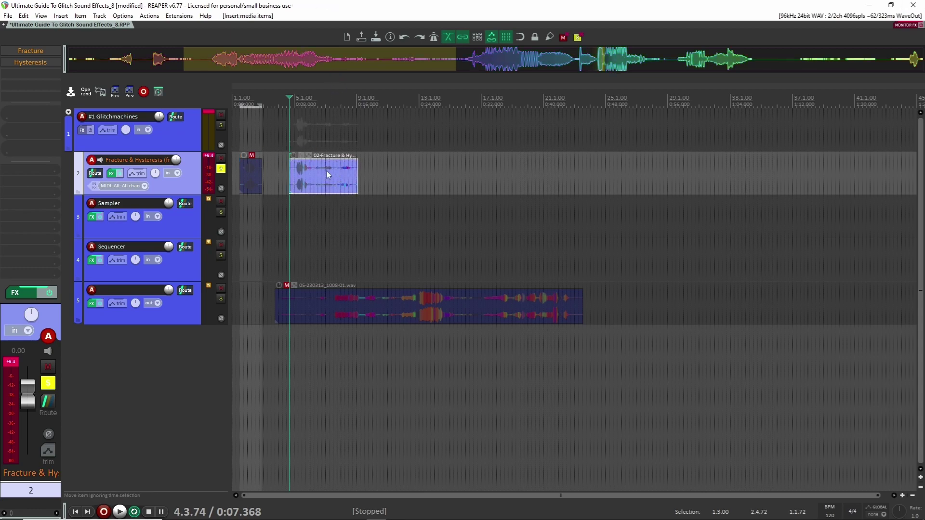
pyautogui.scroll(8, 326, 170)
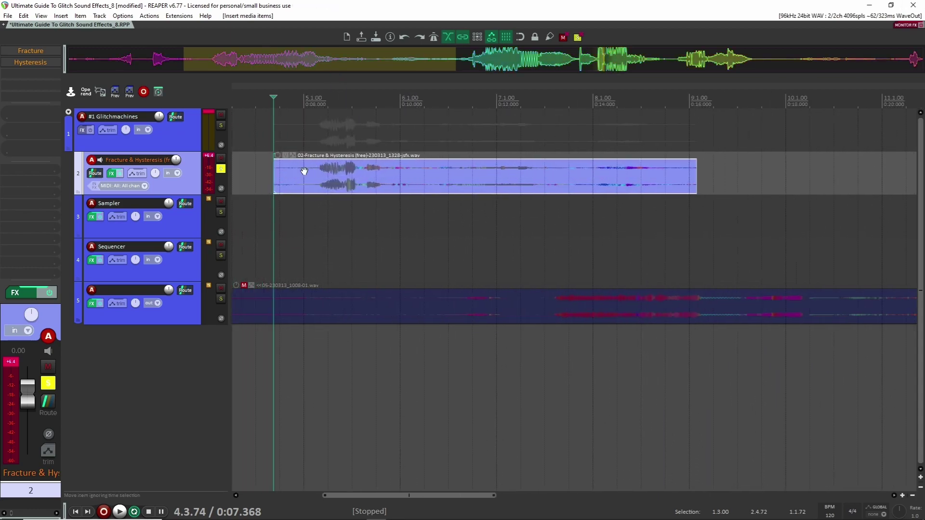
pyautogui.moveTo(274, 172); pyautogui.dragTo(319, 183)
pyautogui.press('space')
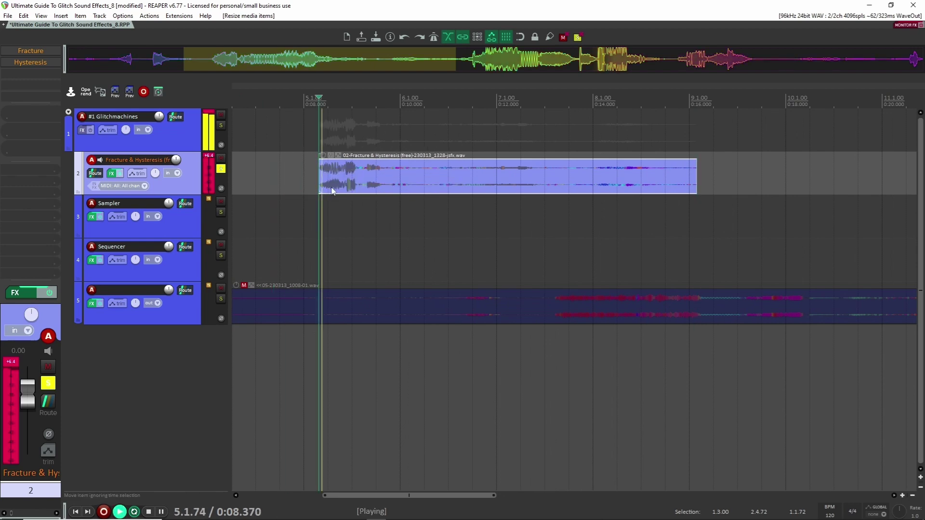
pyautogui.press('space')
# Step: Audition the second burst of the recorded clip and trim the clip's start to just before it
pyautogui.click(358, 169)
pyautogui.press('space')
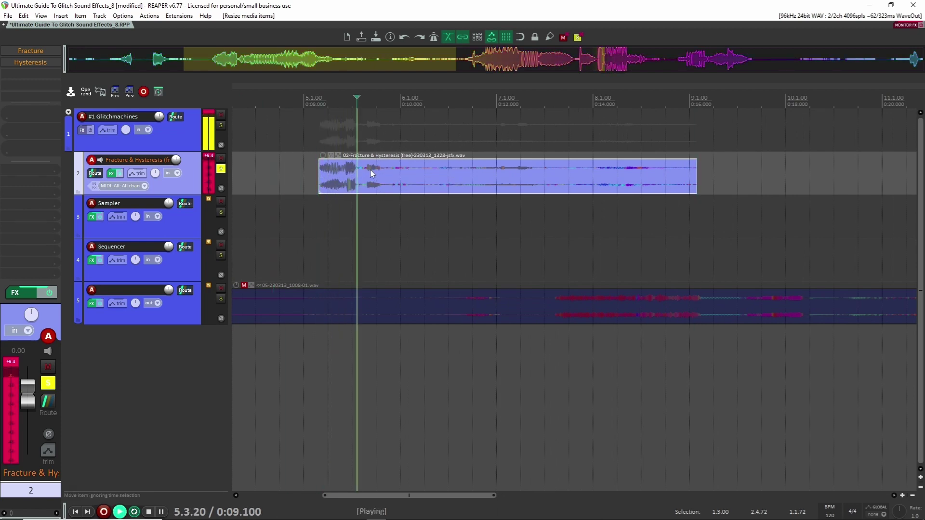
pyautogui.press('space')
pyautogui.press('space')
pyautogui.press('space')
pyautogui.moveTo(320, 172); pyautogui.dragTo(357, 172)
pyautogui.press('space')
pyautogui.press('space')
# Step: Split the clip after the second burst, delete the remaining tail, and play back the shortened clip
pyautogui.click(391, 173)
pyautogui.press('s')
pyautogui.click(404, 175)
pyautogui.press('Delete')
pyautogui.click(349, 140)
pyautogui.press('space')
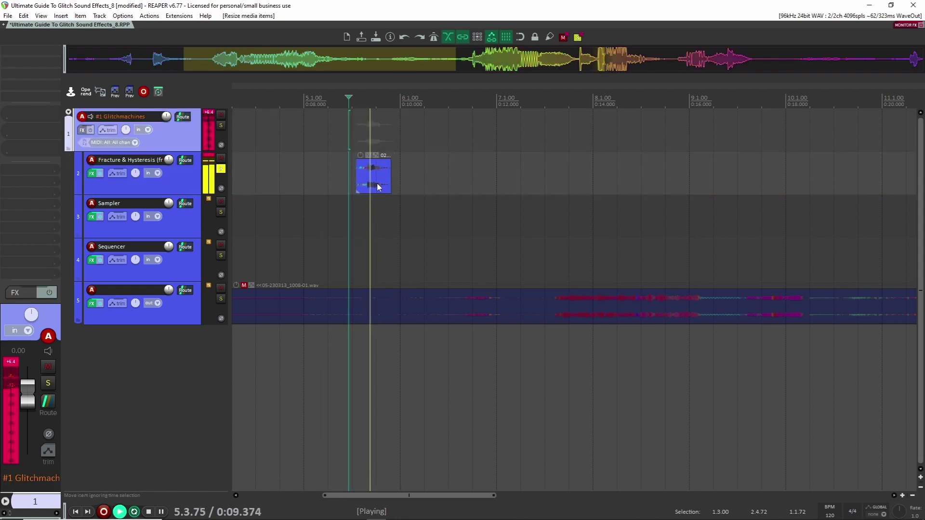
pyautogui.press('space')
# Step: Unsolo the Fracture & Hysteresis track and open the Palindrome plugin of the Sampler track
pyautogui.click(377, 169)
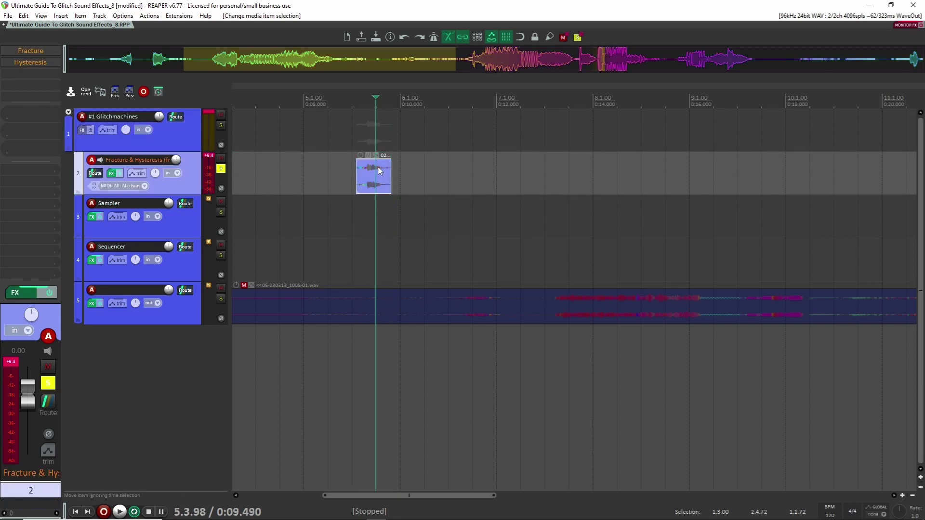
pyautogui.scroll(-8, 378, 166)
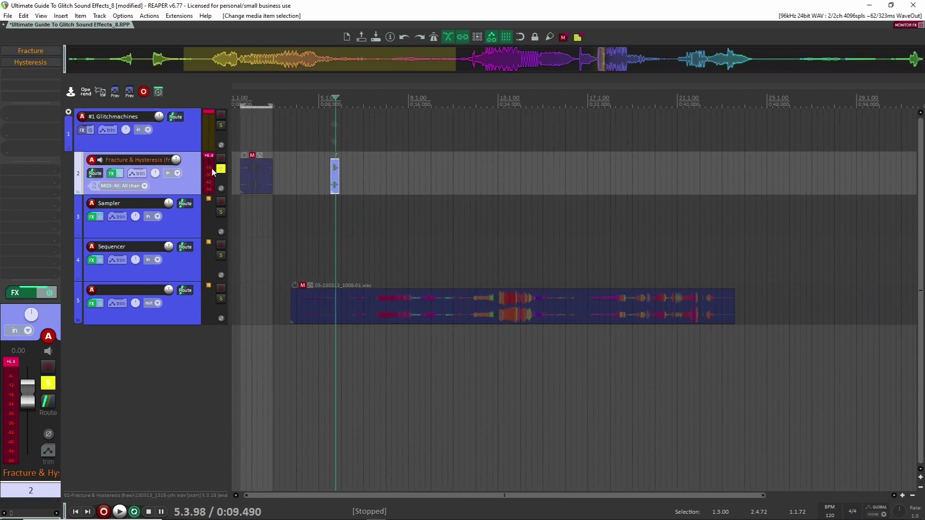
pyautogui.click(220, 169)
pyautogui.click(183, 228)
pyautogui.click(31, 51)
pyautogui.moveTo(471, 67); pyautogui.dragTo(481, 71)
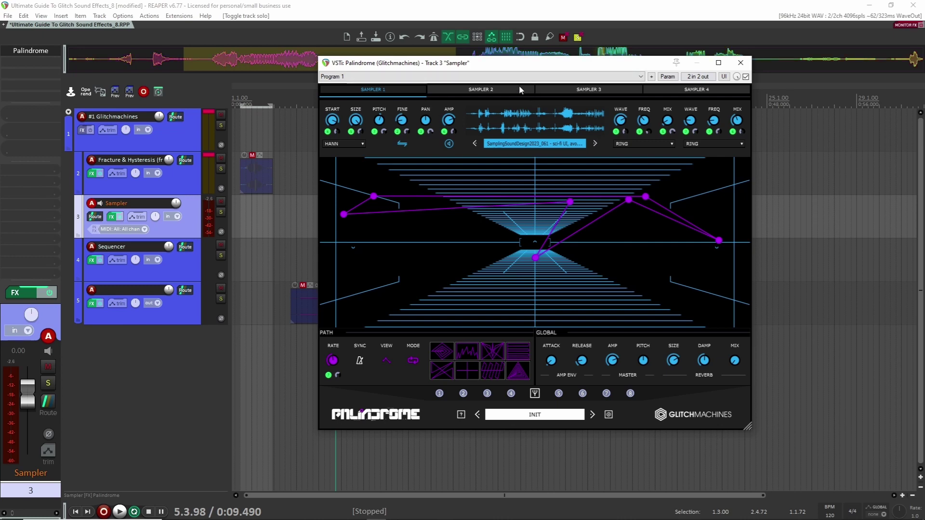
# Step: Randomize everything in Palindrome from its randomization page while auditioning the sound
pyautogui.click(461, 415)
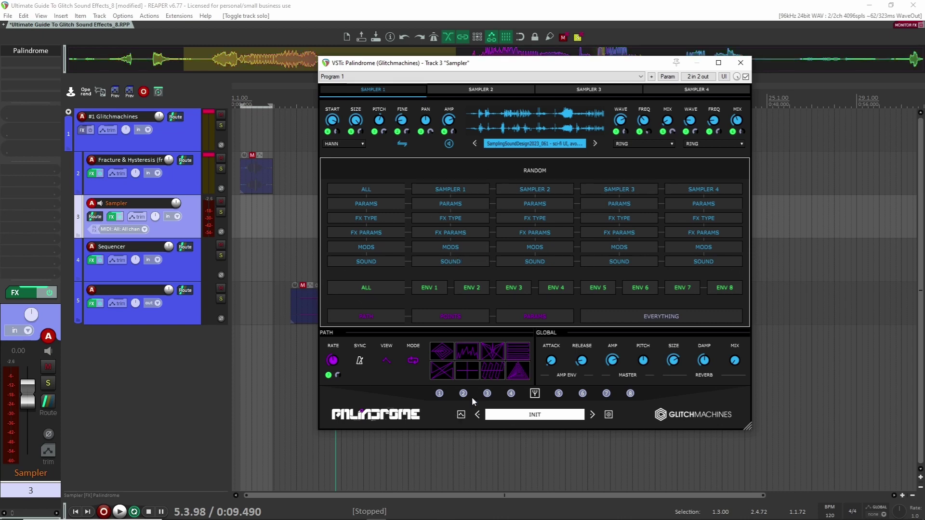
pyautogui.click(461, 415)
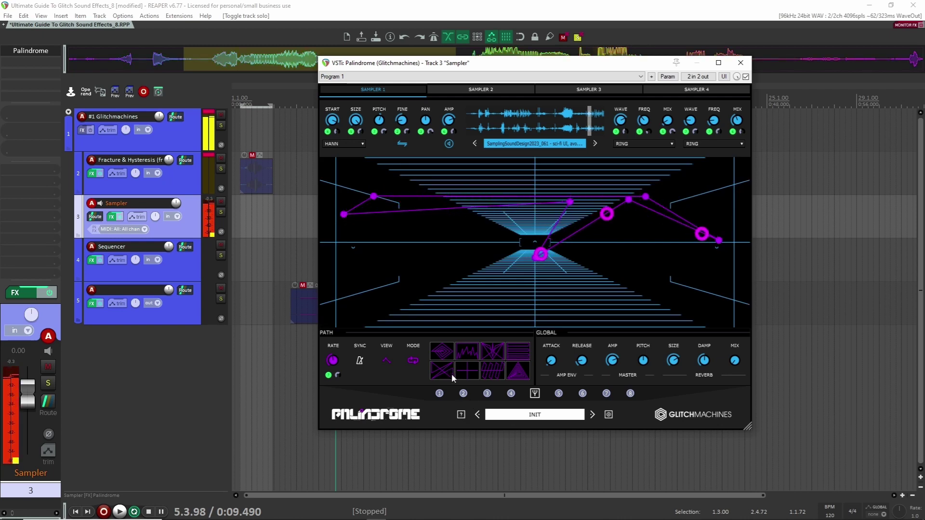
pyautogui.click(461, 415)
pyautogui.click(628, 318)
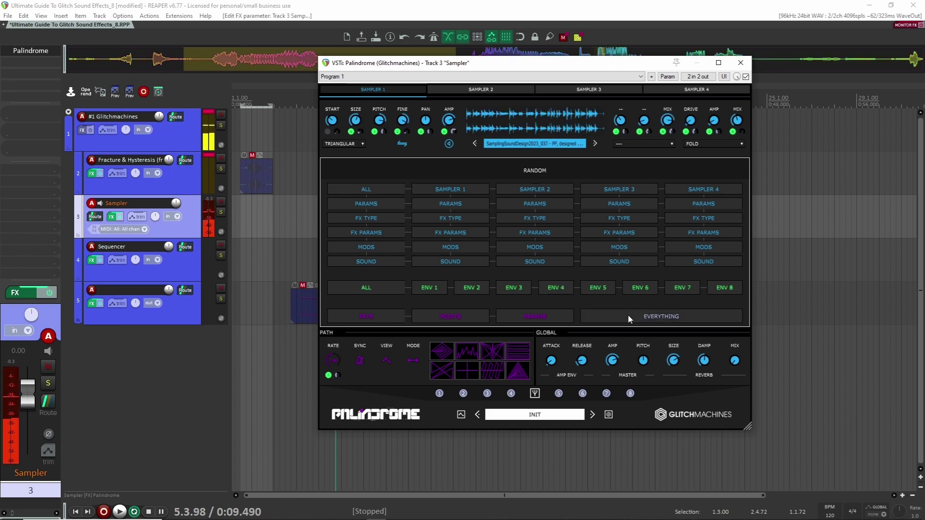
pyautogui.click(629, 316)
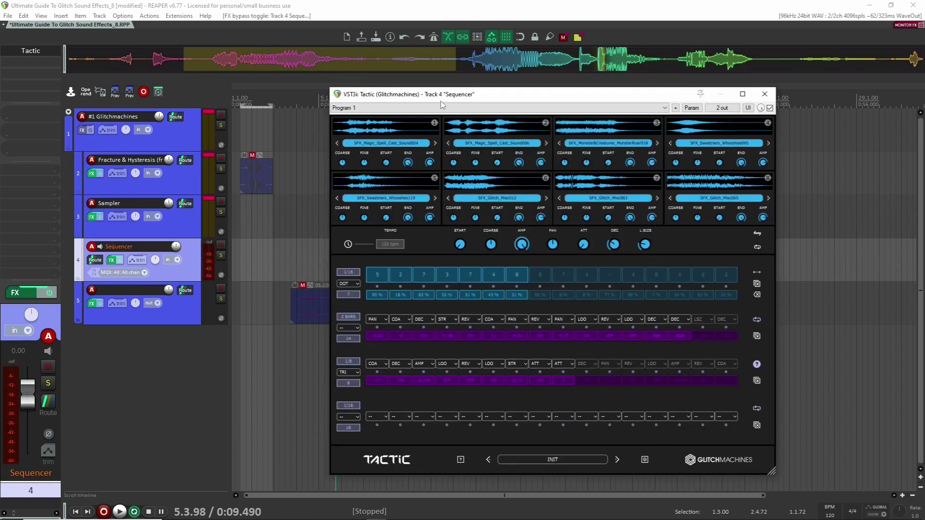
# Step: Move the Tactic window clear of the clips and mute the trimmed clip on the Fracture & Hysteresis track
pyautogui.moveTo(442, 96); pyautogui.dragTo(435, 85)
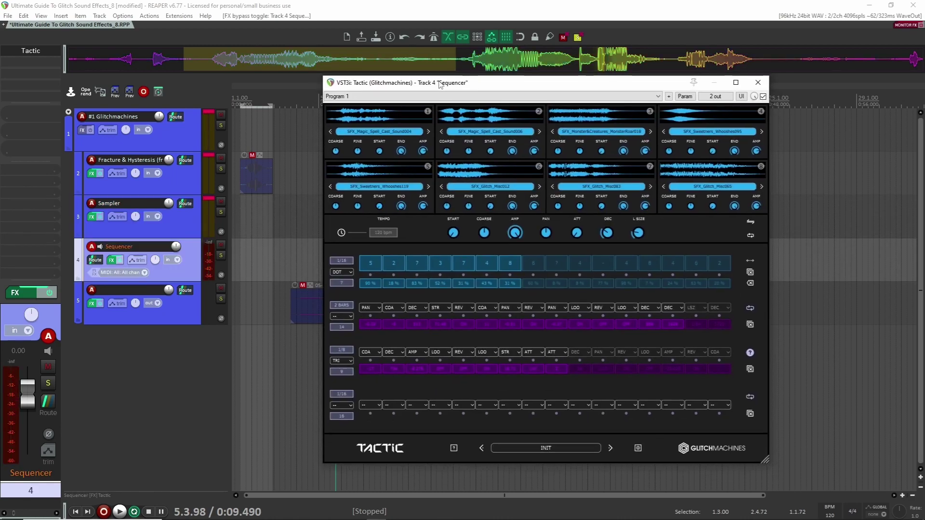
pyautogui.moveTo(443, 85); pyautogui.dragTo(517, 83)
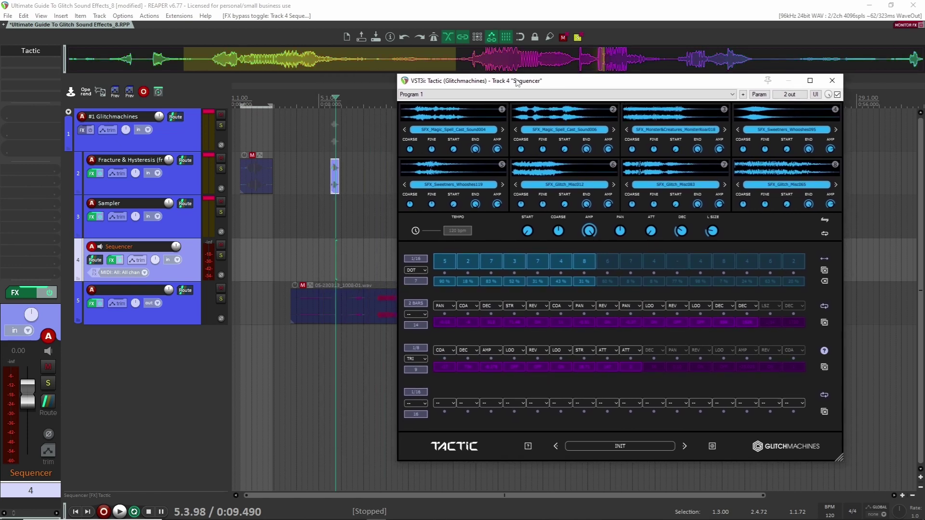
pyautogui.click(271, 259)
pyautogui.moveTo(344, 148); pyautogui.dragTo(334, 200)
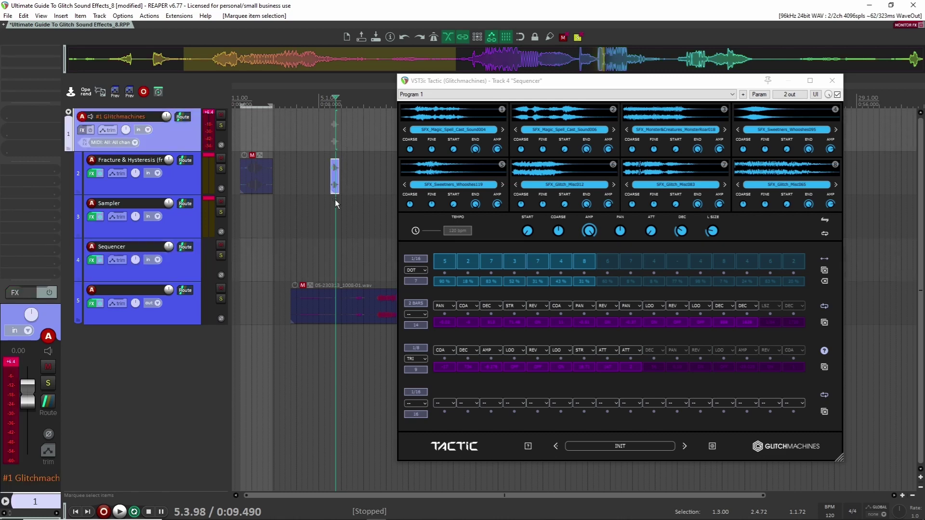
pyautogui.press('m')
# Step: Place the edit cursor at 3.1.86 on the Sequencer track and play Tactic's current sequence
pyautogui.click(270, 259)
pyautogui.click(262, 251)
pyautogui.click(279, 251)
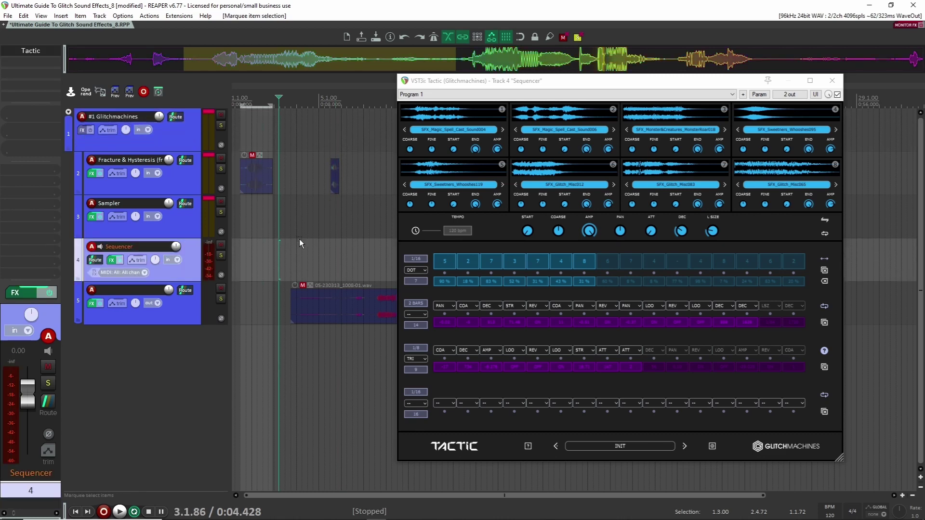
pyautogui.press('space')
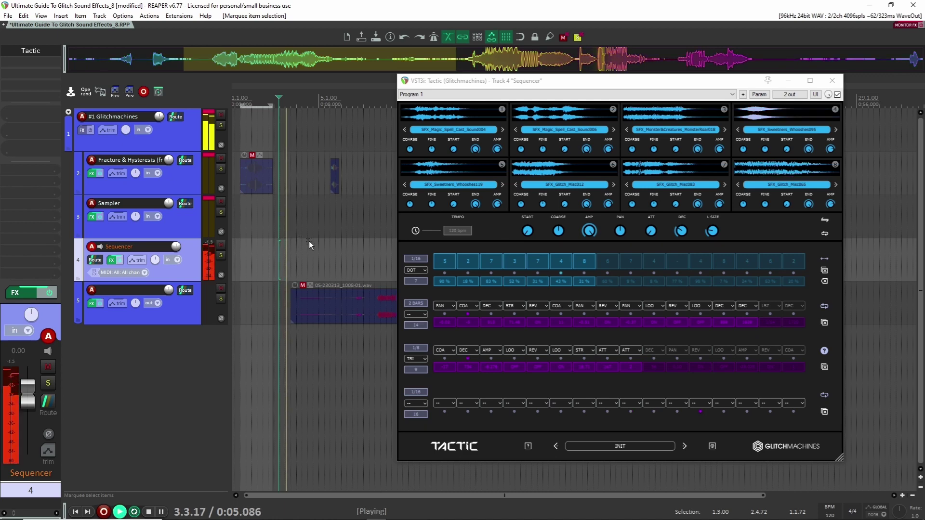
# Step: Randomize all of Tactic's sounds several times and its whole generative sequencer during playback, finishing with the plugin window closed
pyautogui.click(528, 446)
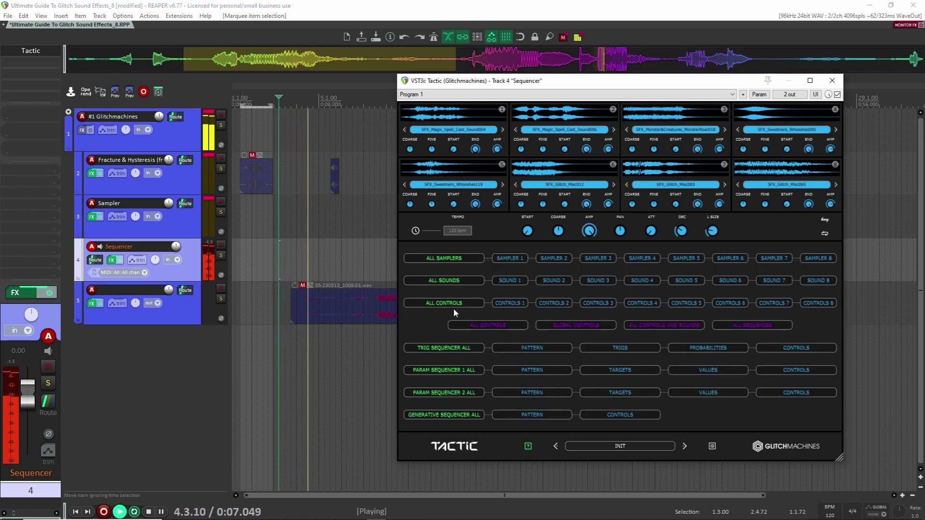
pyautogui.click(450, 286)
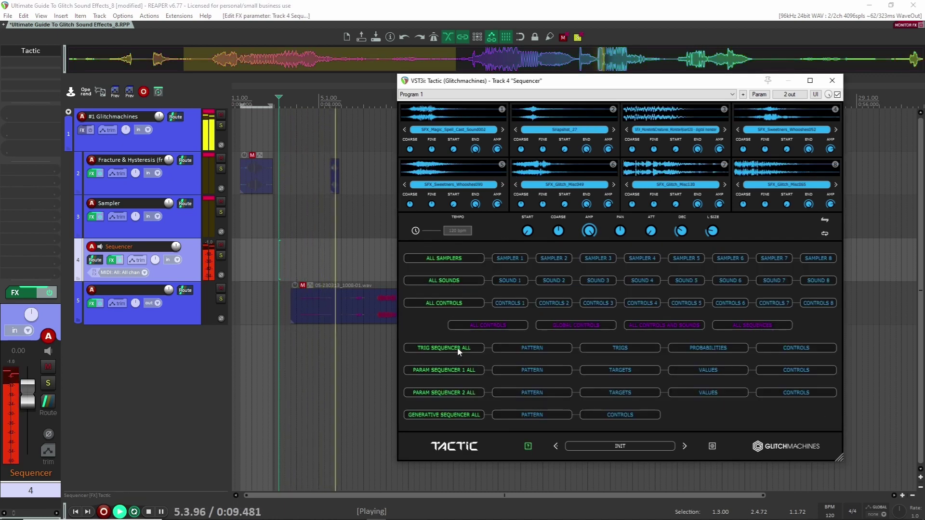
pyautogui.click(463, 281)
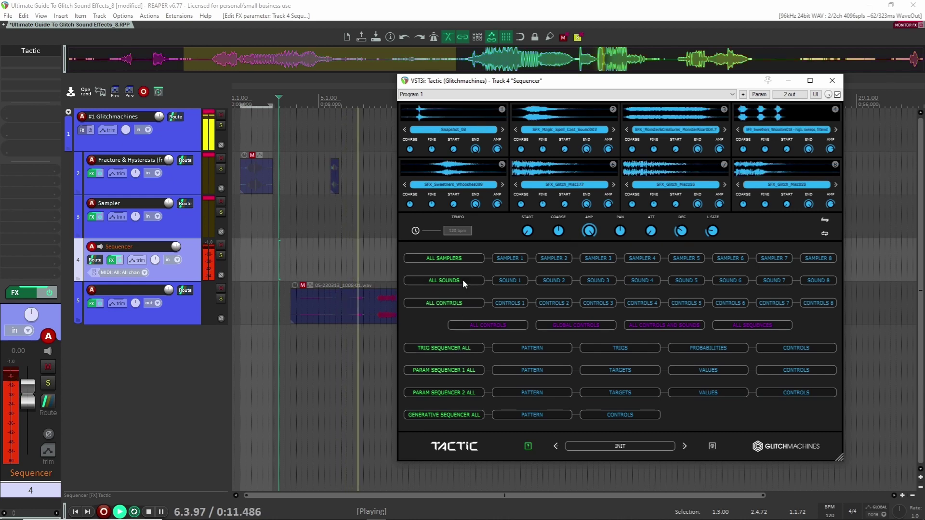
pyautogui.click(462, 282)
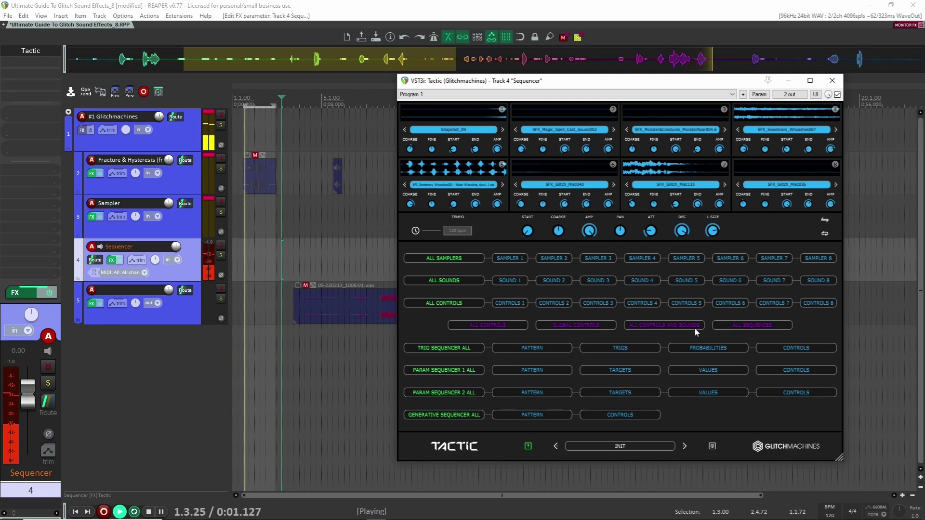
pyautogui.click(452, 285)
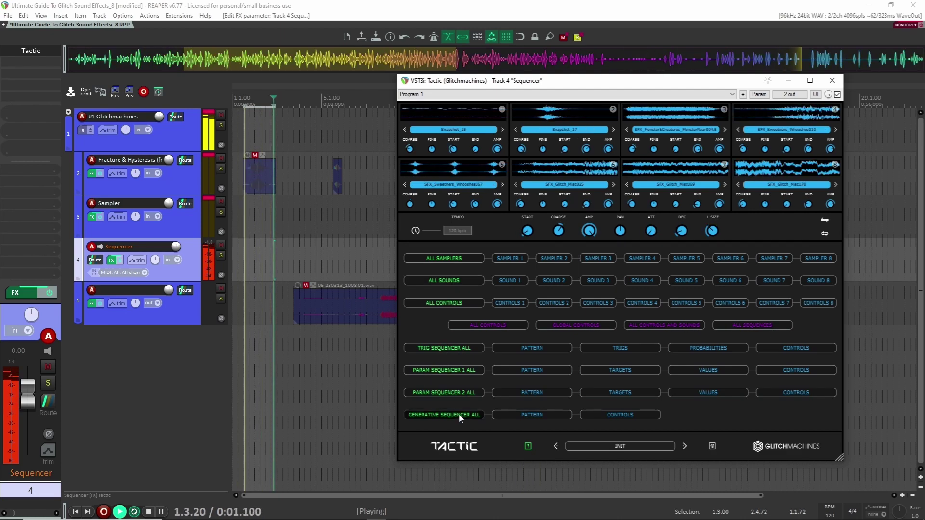
pyautogui.click(458, 415)
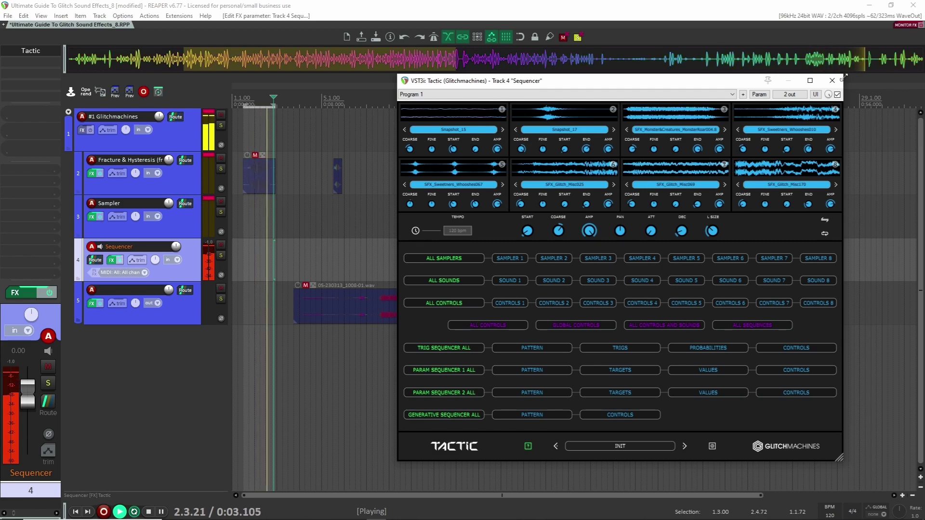
pyautogui.click(832, 81)
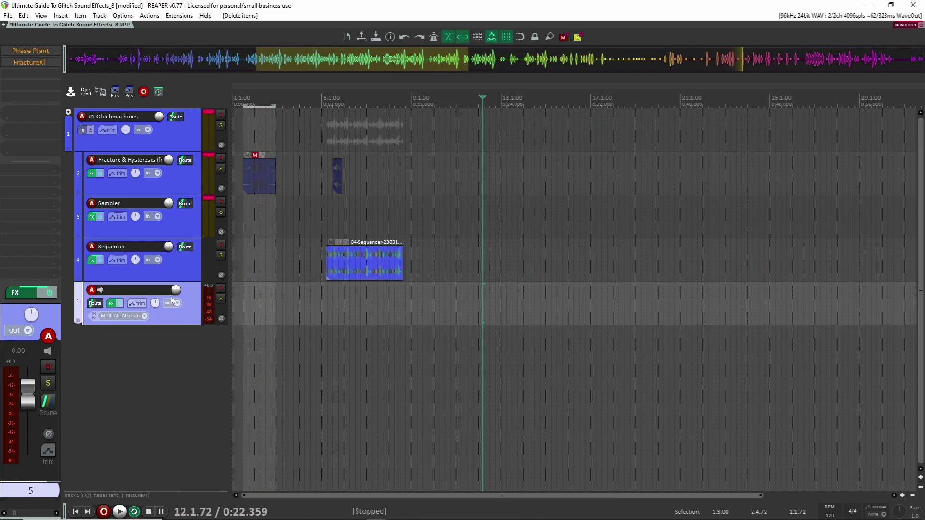
# Step: Activate the bypassed Phase Plant and FractureXT on track 5 and check each plugin's window, leaving both closed
pyautogui.keyDown('shift'); pyautogui.click(41, 52); pyautogui.keyUp('shift')
pyautogui.click(18, 65)
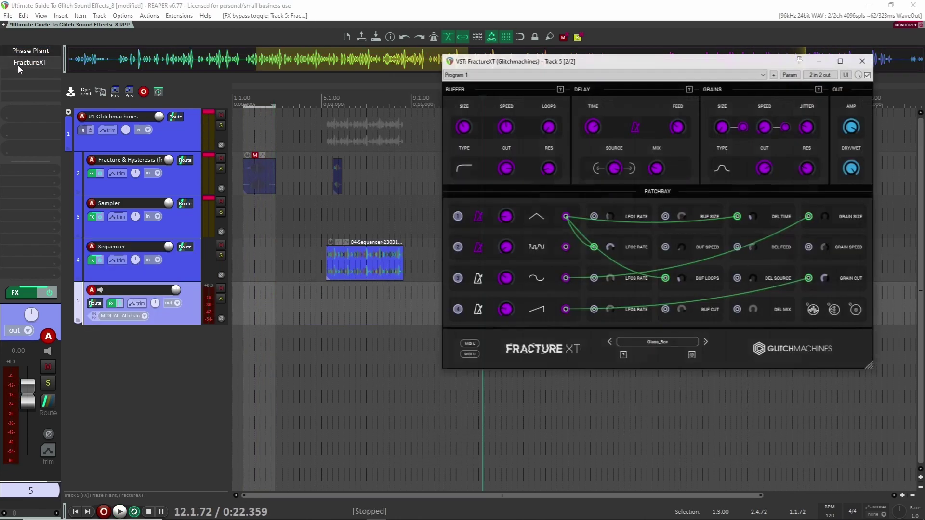
pyautogui.moveTo(578, 61); pyautogui.dragTo(430, 91)
pyautogui.click(715, 89)
pyautogui.click(19, 55)
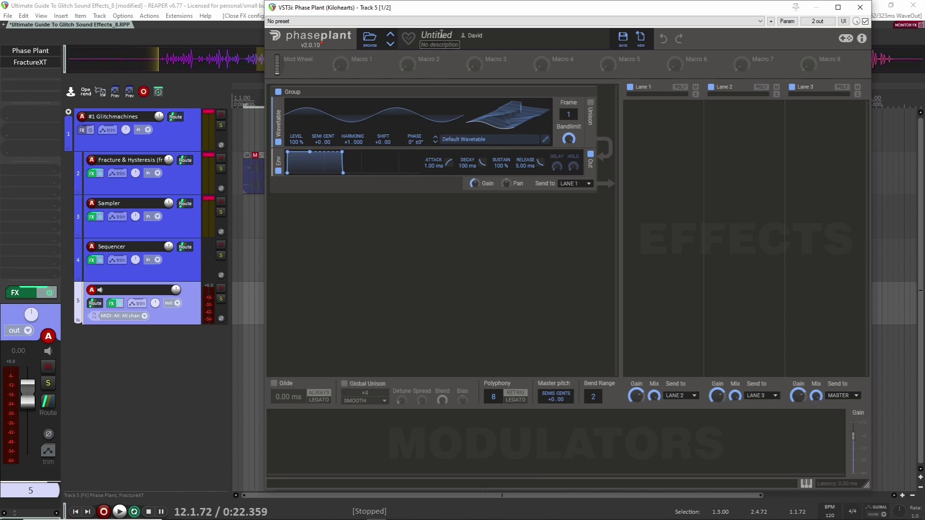
pyautogui.click(859, 7)
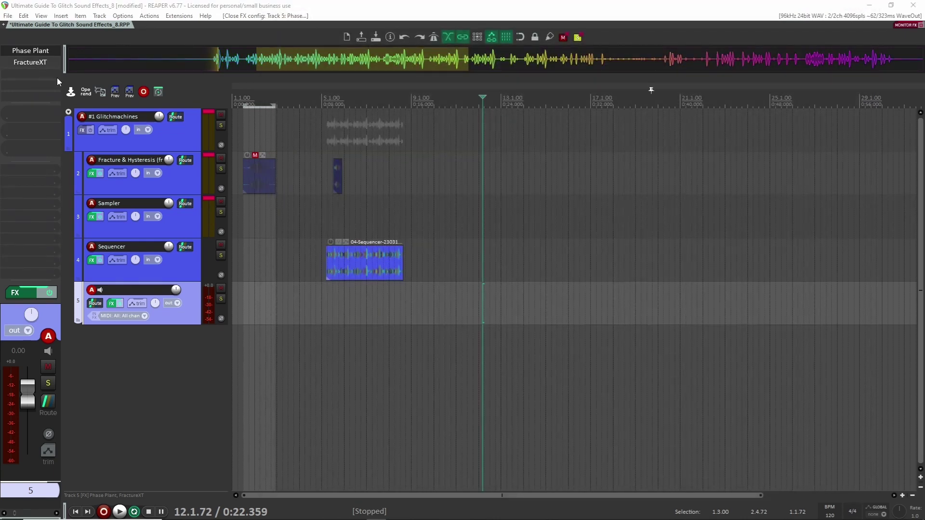
# Step: Open FractureXT clear of the clips and start recording track 5's output from just after the Sequencer clip
pyautogui.click(38, 62)
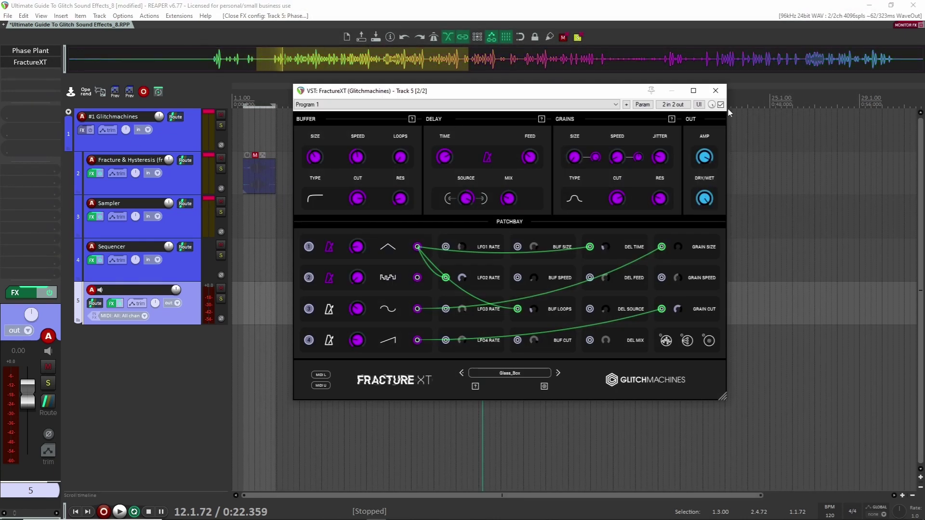
pyautogui.moveTo(563, 92); pyautogui.dragTo(700, 95)
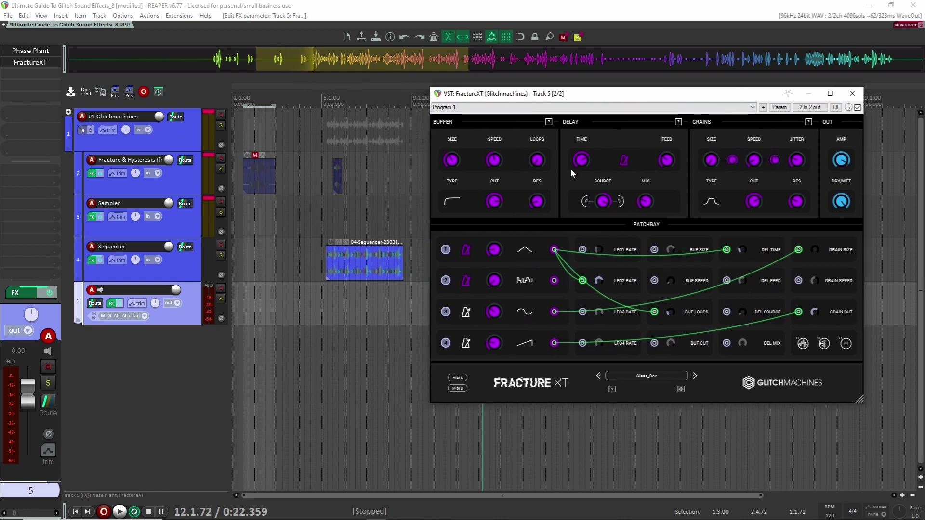
pyautogui.click(406, 299)
pyautogui.press('i')
pyautogui.hotkey('ctrl', 'r')
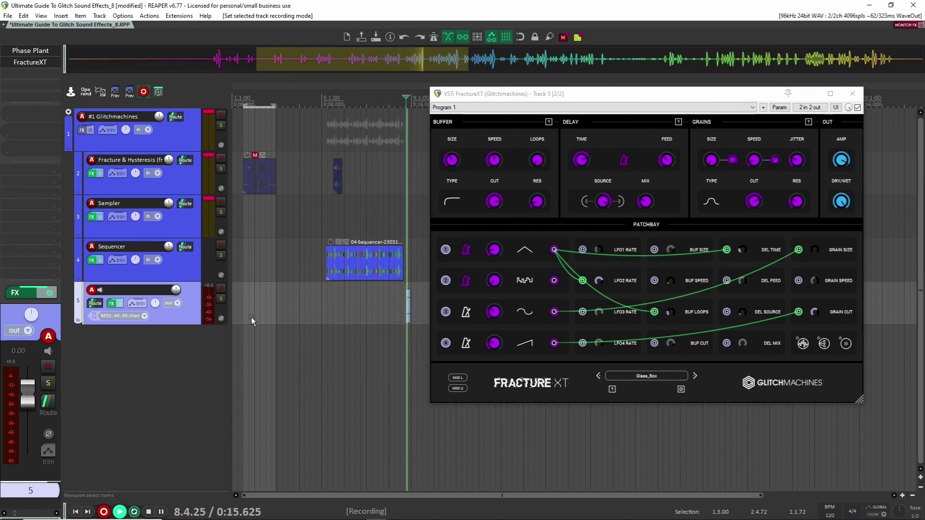
# Step: Randomize the whole FractureXT patch repeatedly while track 5 is recording
pyautogui.click(611, 390)
pyautogui.click(612, 390)
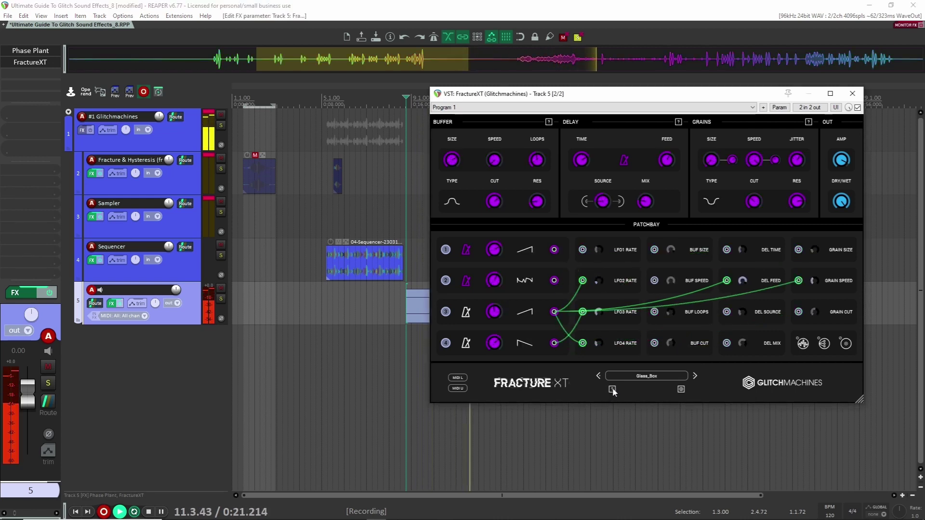
pyautogui.click(612, 389)
pyautogui.click(612, 389)
pyautogui.click(612, 389)
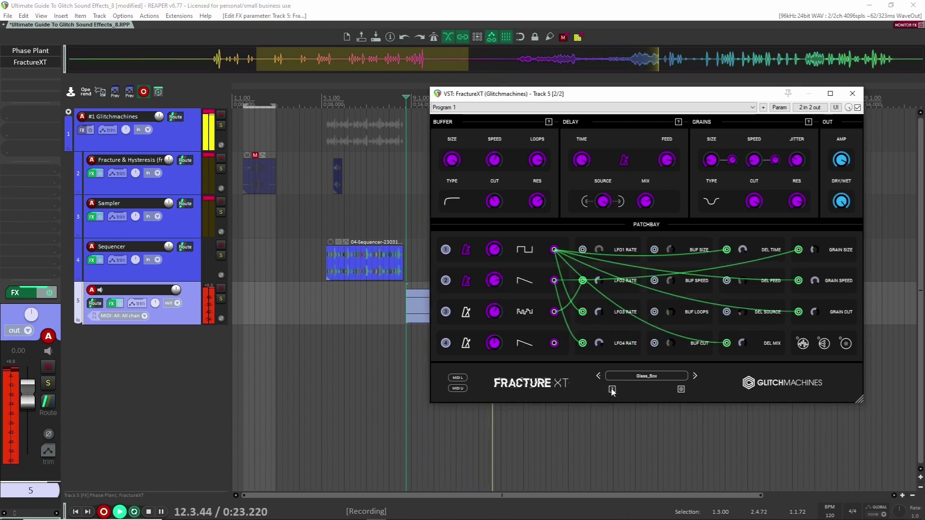
pyautogui.click(612, 389)
pyautogui.click(612, 390)
pyautogui.click(612, 389)
pyautogui.click(612, 390)
pyautogui.click(611, 389)
pyautogui.click(612, 389)
pyautogui.click(612, 389)
pyautogui.click(612, 389)
pyautogui.click(611, 389)
pyautogui.click(612, 389)
pyautogui.click(612, 389)
pyautogui.click(612, 390)
pyautogui.click(612, 389)
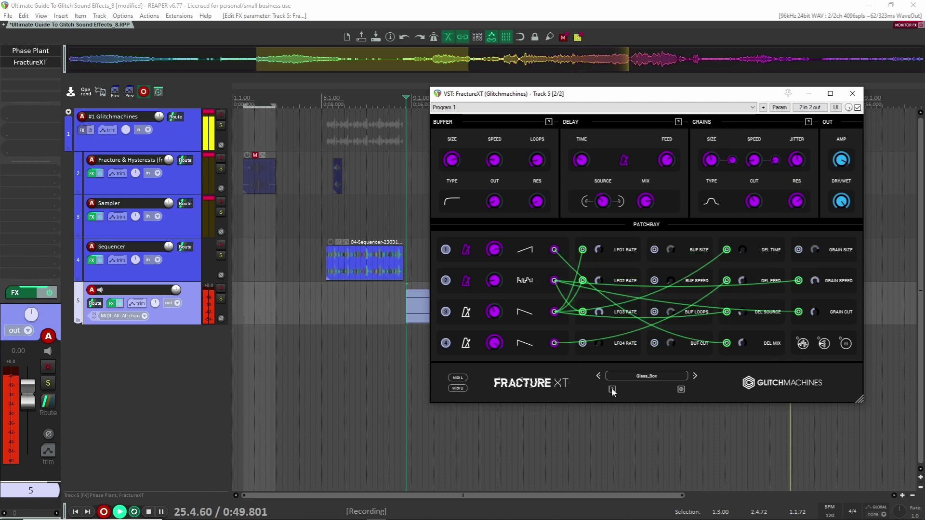
pyautogui.click(612, 390)
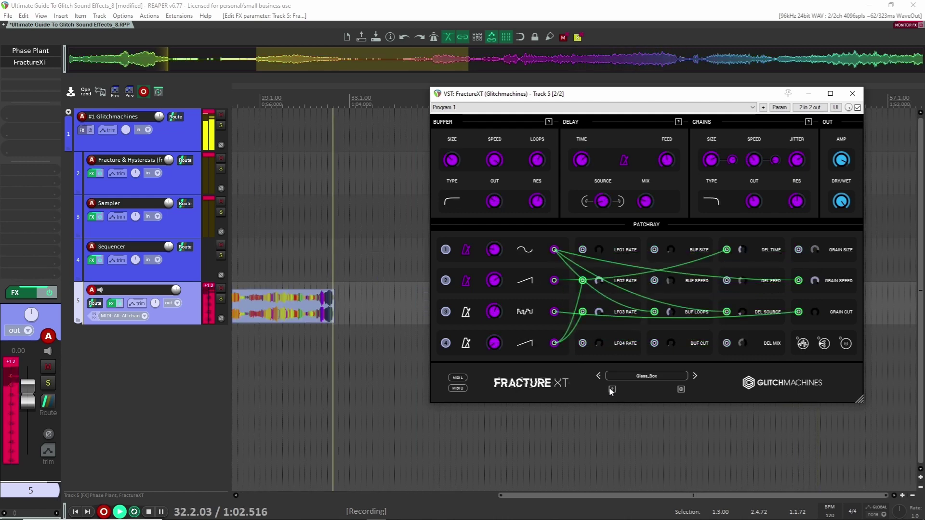
pyautogui.click(611, 389)
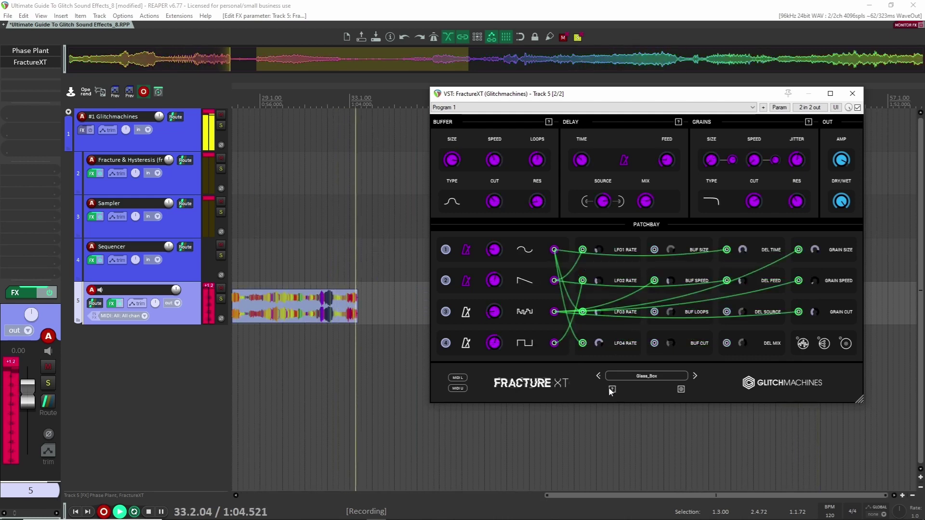
pyautogui.click(611, 389)
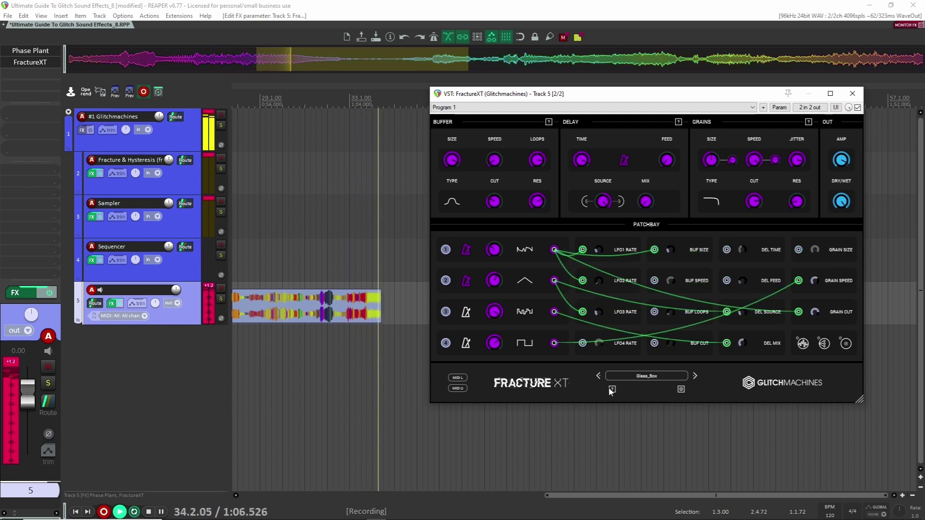
pyautogui.click(611, 389)
pyautogui.click(611, 389)
pyautogui.click(611, 390)
pyautogui.click(610, 390)
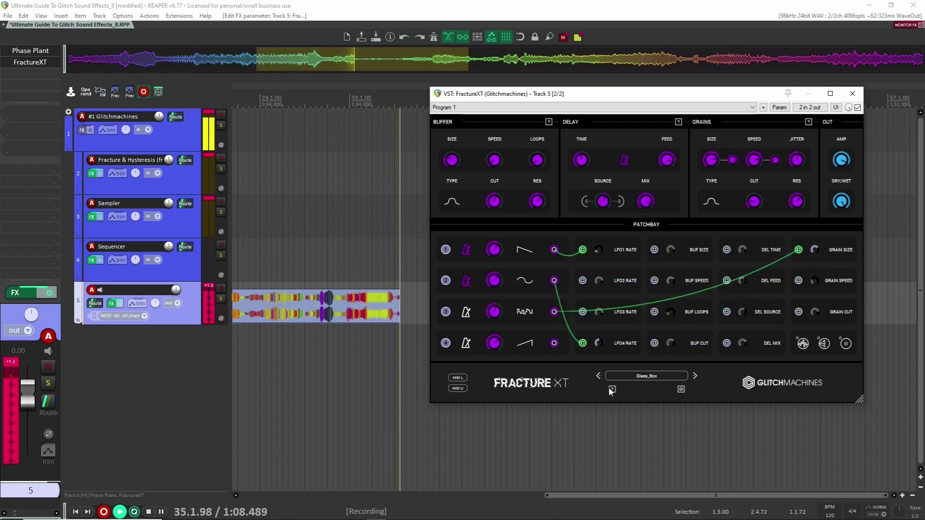
pyautogui.click(611, 389)
pyautogui.click(611, 389)
pyautogui.click(611, 389)
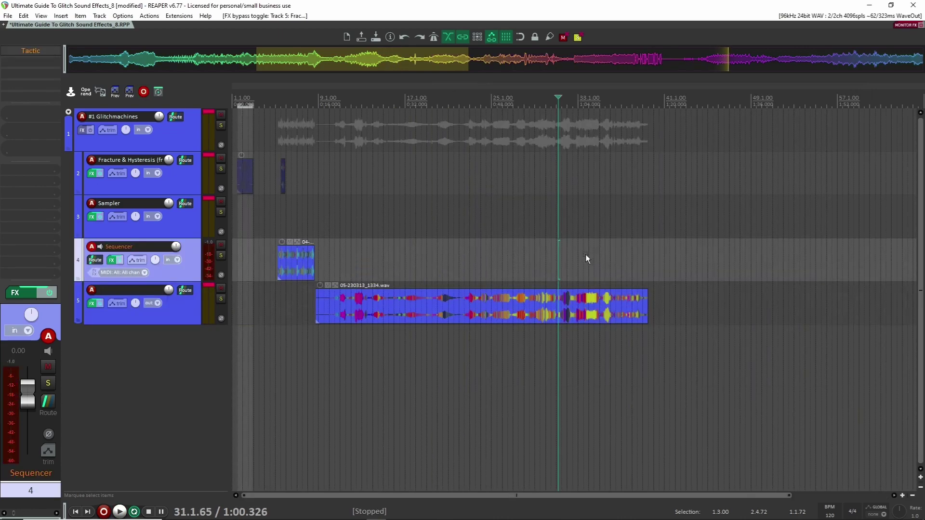
pyautogui.scroll(3, 340, 305)
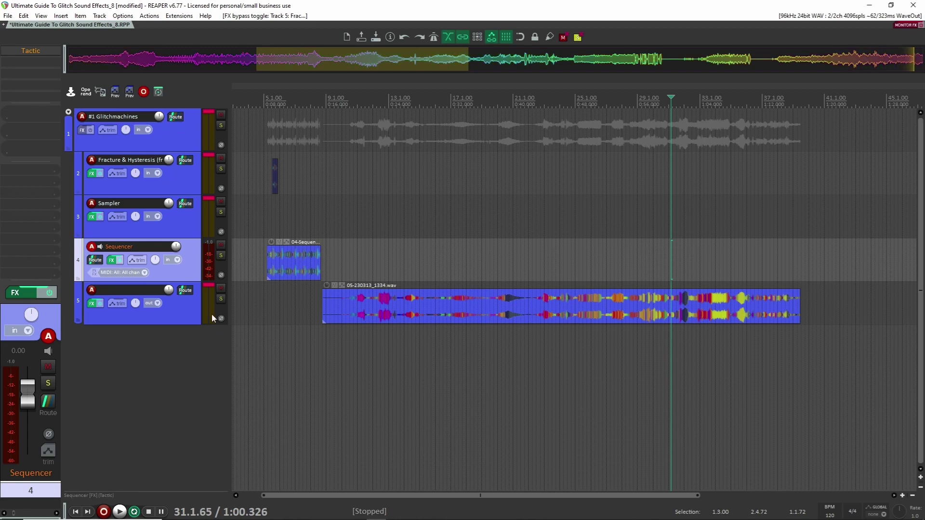
pyautogui.click(179, 310)
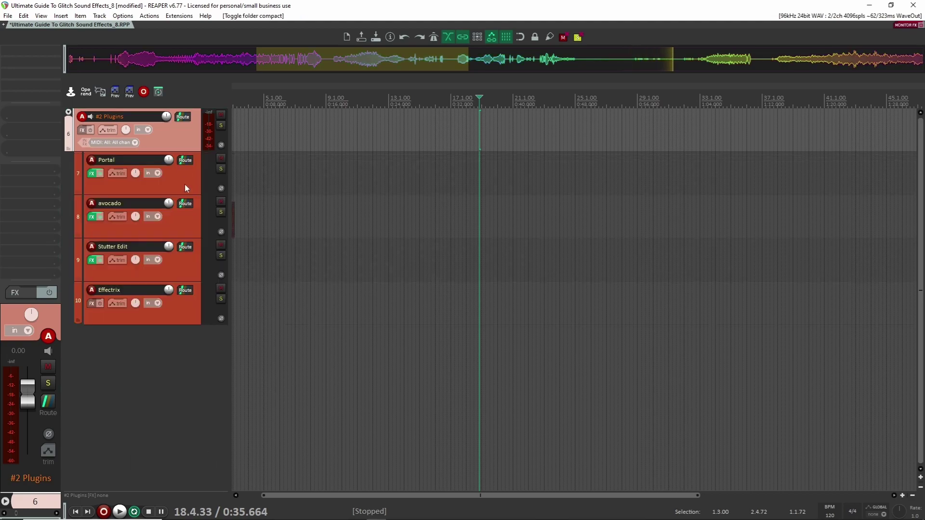
# Step: Activate the Portal plugin on the Portal track and browse its Glitchy presets, leaving its window closed
pyautogui.click(185, 184)
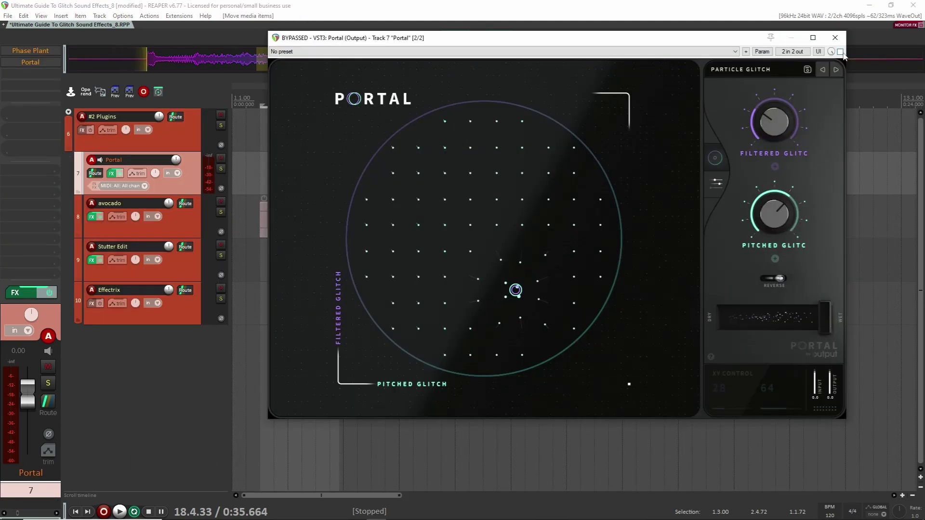
pyautogui.click(840, 52)
pyautogui.click(754, 70)
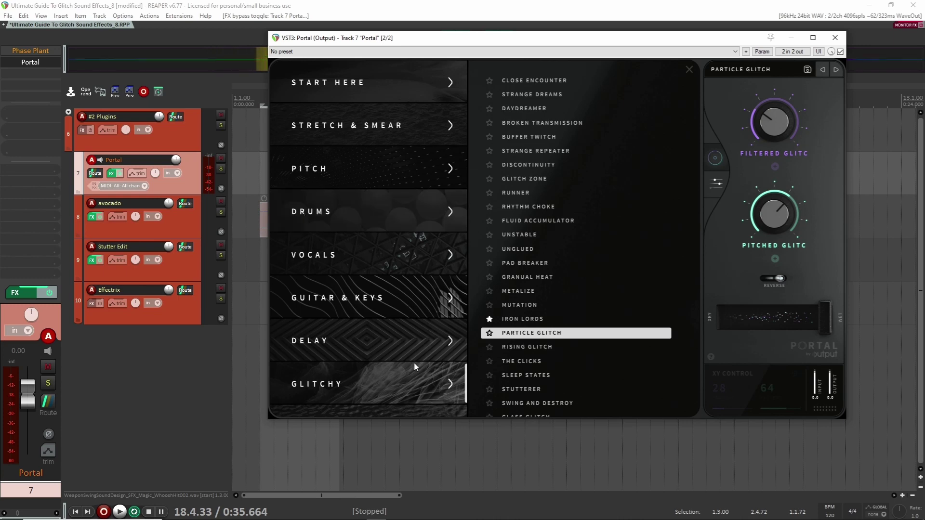
pyautogui.scroll(-5, 388, 261)
pyautogui.scroll(3, 372, 313)
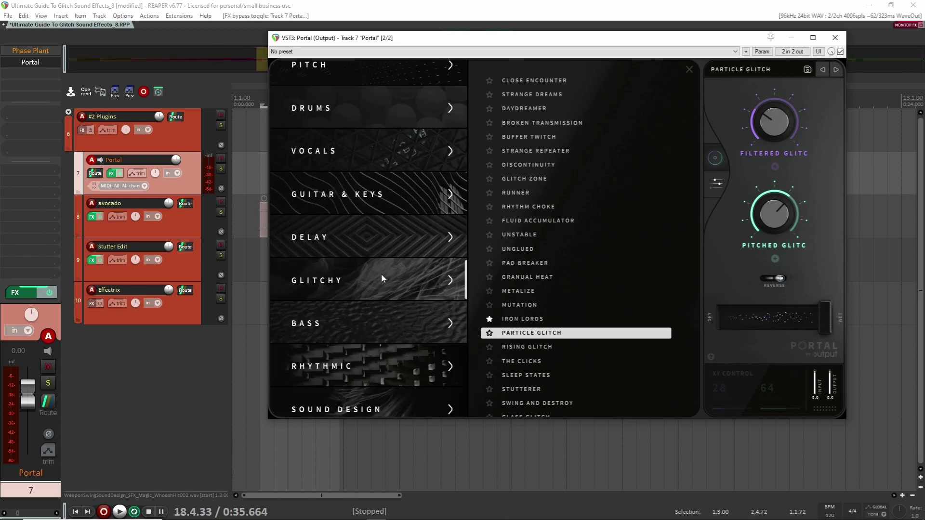
pyautogui.scroll(-1, 554, 337)
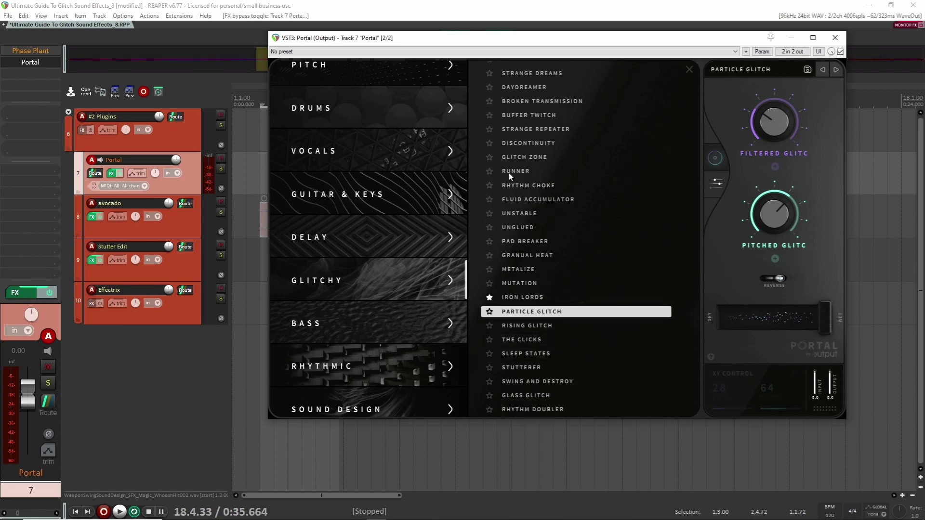
pyautogui.scroll(1, 486, 224)
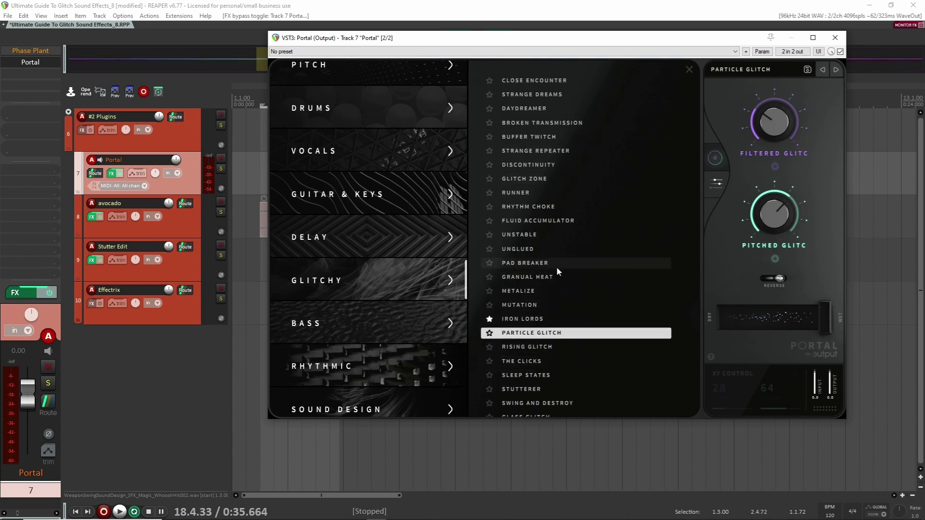
pyautogui.click(837, 38)
# Step: Show the source sample in Phase Plant and audition it with Portal bypassed, finishing with Portal's window open again
pyautogui.click(15, 51)
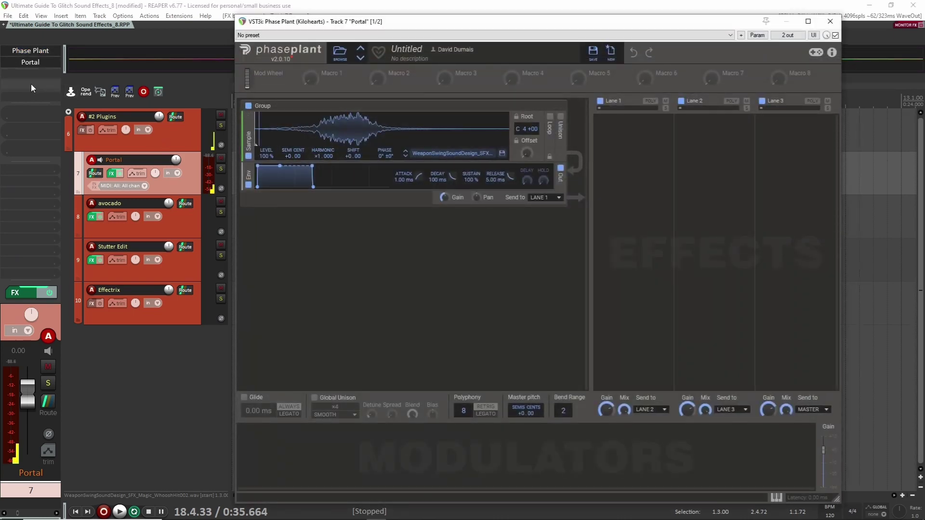
pyautogui.keyDown('shift'); pyautogui.click(40, 62); pyautogui.keyUp('shift')
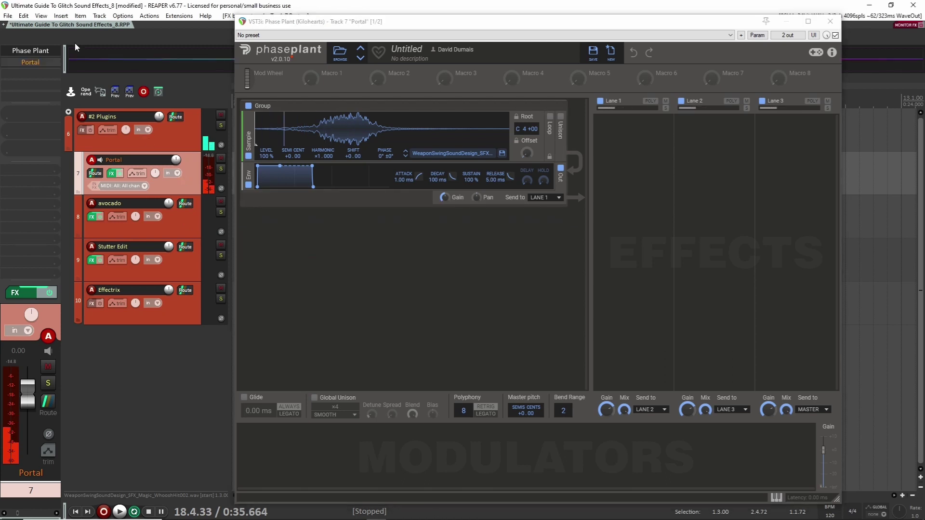
pyautogui.click(35, 62)
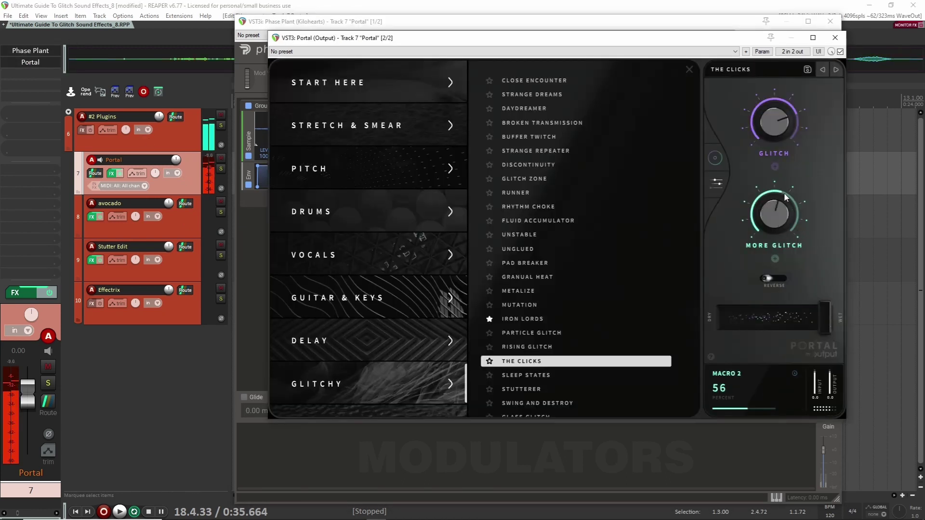
# Step: Audition Portal's The Clicks and Glass Glitch presets while varying their two macro knobs
pyautogui.moveTo(788, 184); pyautogui.dragTo(788, 177)
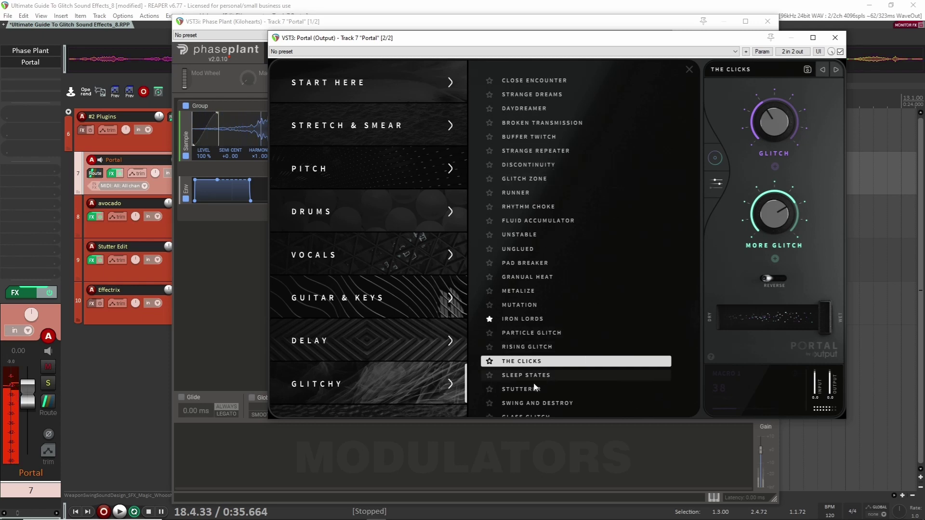
pyautogui.click(525, 416)
pyautogui.moveTo(807, 30); pyautogui.dragTo(789, 121)
pyautogui.moveTo(797, 75); pyautogui.dragTo(795, 71)
pyautogui.moveTo(775, 215); pyautogui.dragTo(776, 157)
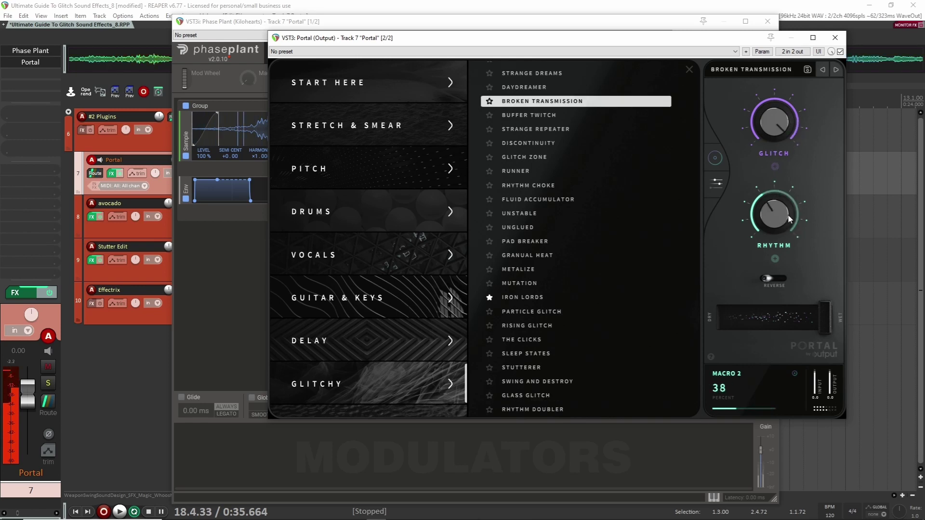
# Step: Sweep the Glitch macro down to 0 percent and the Rhythm macro up to maximum in Portal's Broken Transmission preset
pyautogui.moveTo(772, 185); pyautogui.dragTo(791, 162)
pyautogui.moveTo(780, 210); pyautogui.dragTo(755, 220)
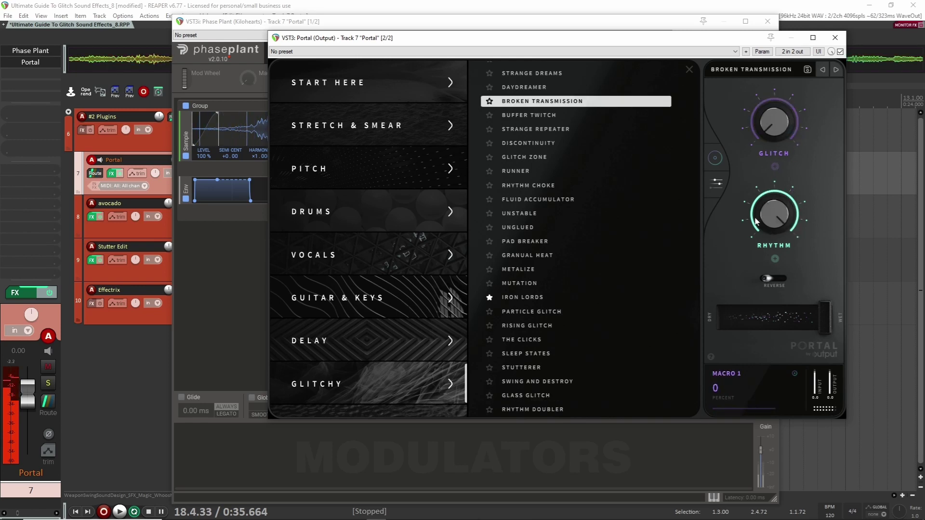
pyautogui.moveTo(771, 156); pyautogui.dragTo(775, 158)
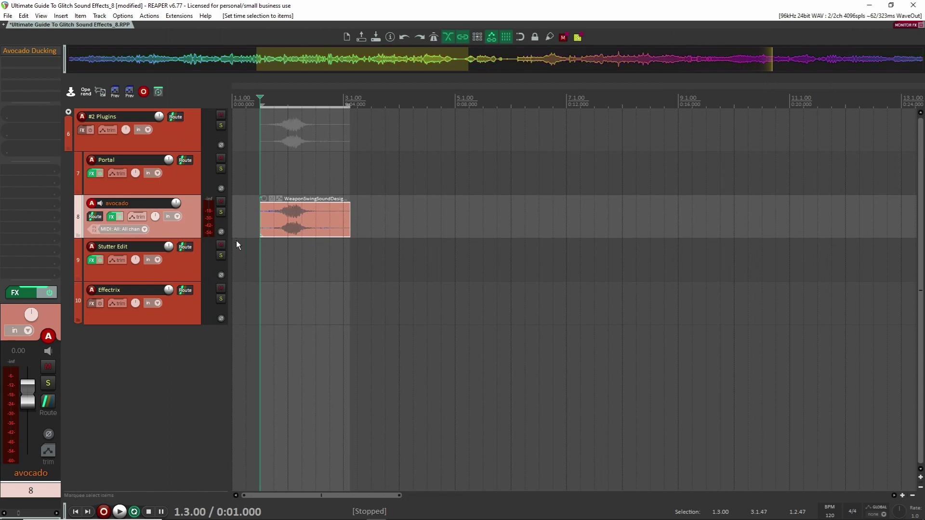
# Step: Activate Avocado Ducking Glitch Generator on the avocado track and place its open window clear of the weapon swing clip
pyautogui.keyDown('shift'); pyautogui.click(25, 49); pyautogui.keyUp('shift')
pyautogui.click(24, 49)
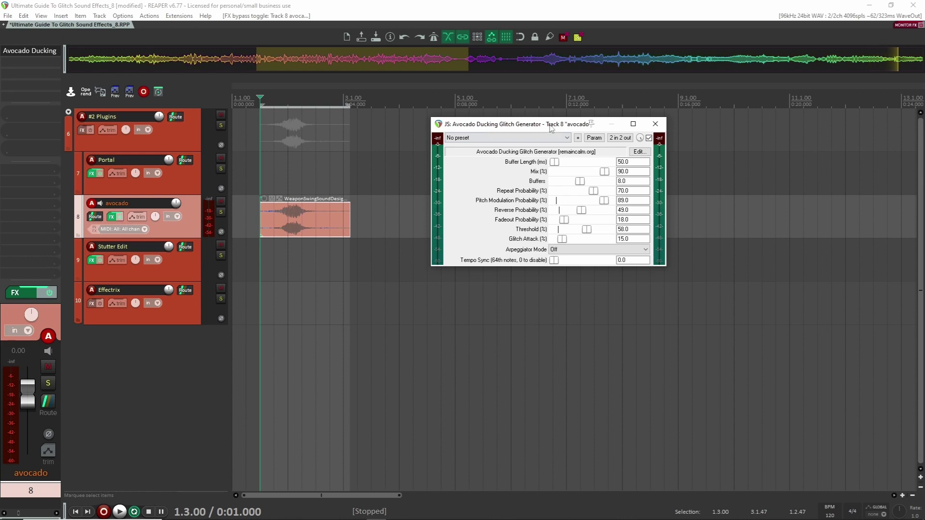
pyautogui.moveTo(553, 127); pyautogui.dragTo(562, 120)
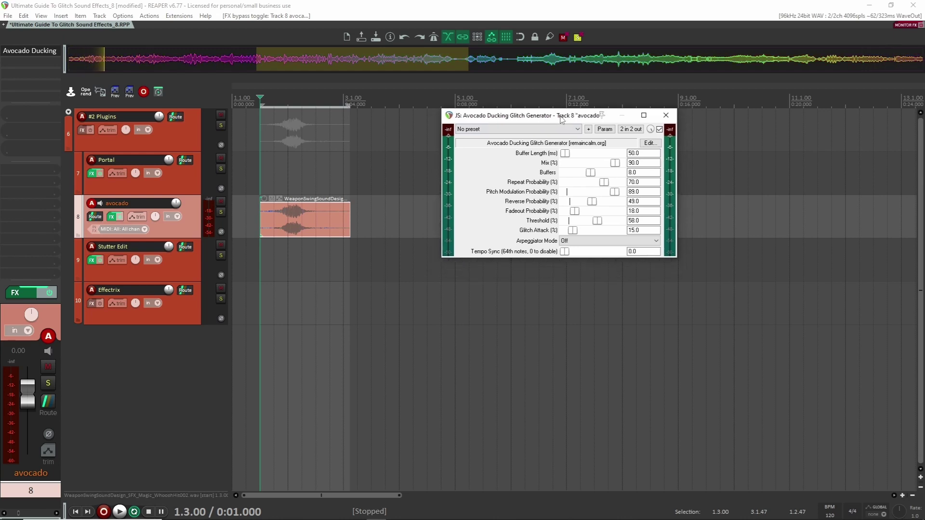
pyautogui.moveTo(557, 120); pyautogui.dragTo(521, 123)
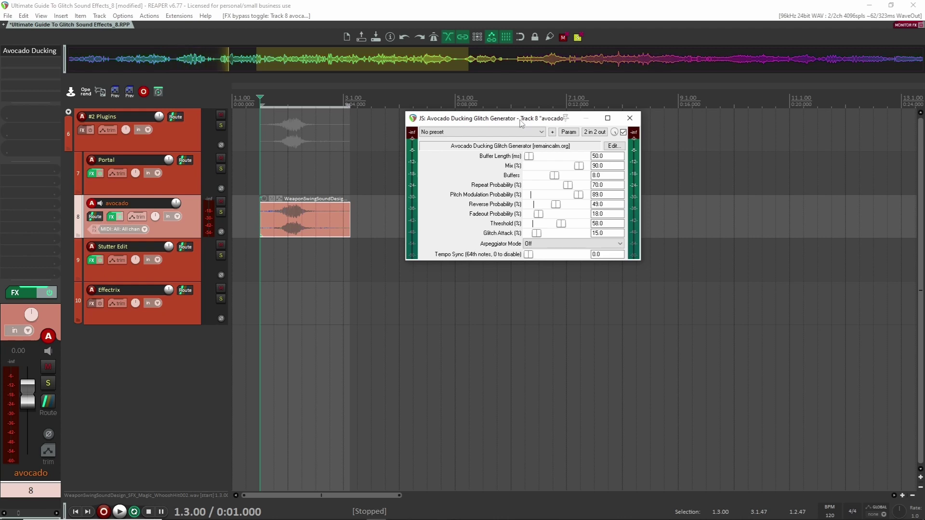
pyautogui.moveTo(552, 125); pyautogui.dragTo(558, 143)
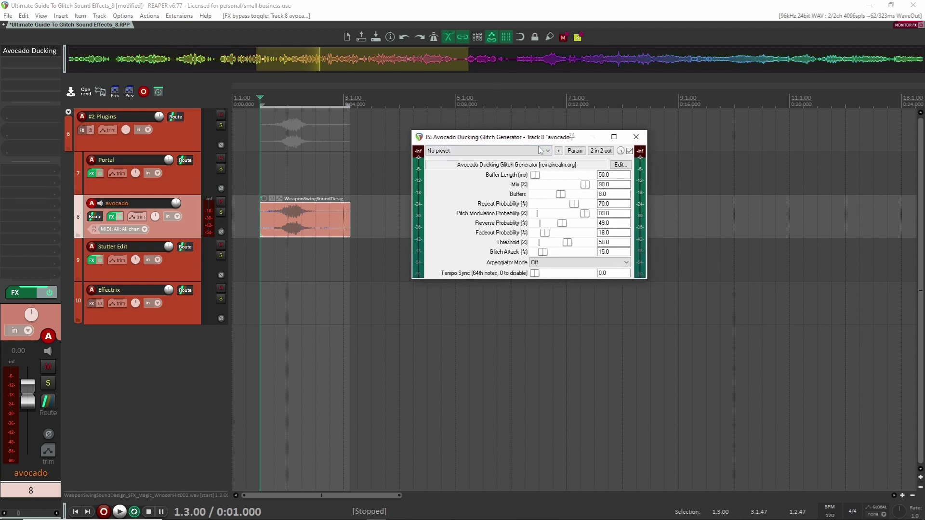
# Step: Play the weapon swing clip through Avocado while setting Reverse Probability to 84 % and Pitch Modulation Probability to 41 %
pyautogui.click(581, 215)
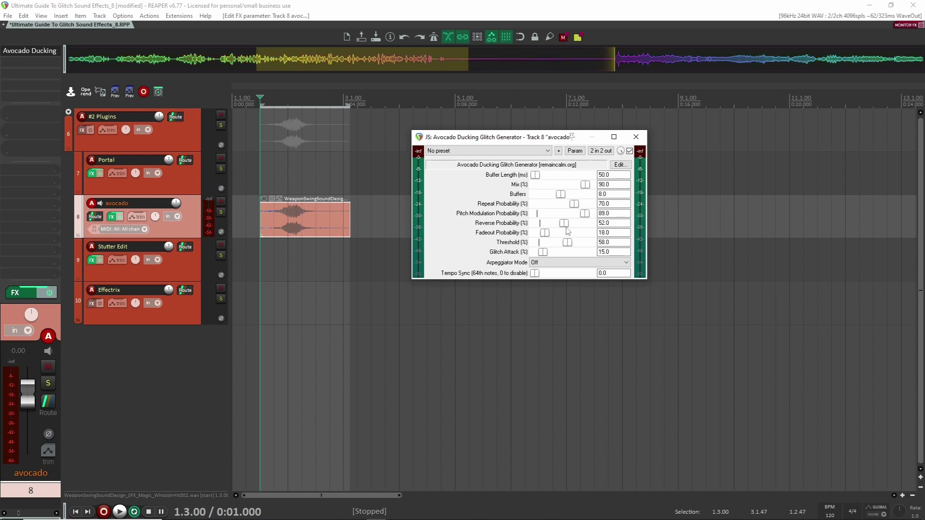
pyautogui.click(269, 181)
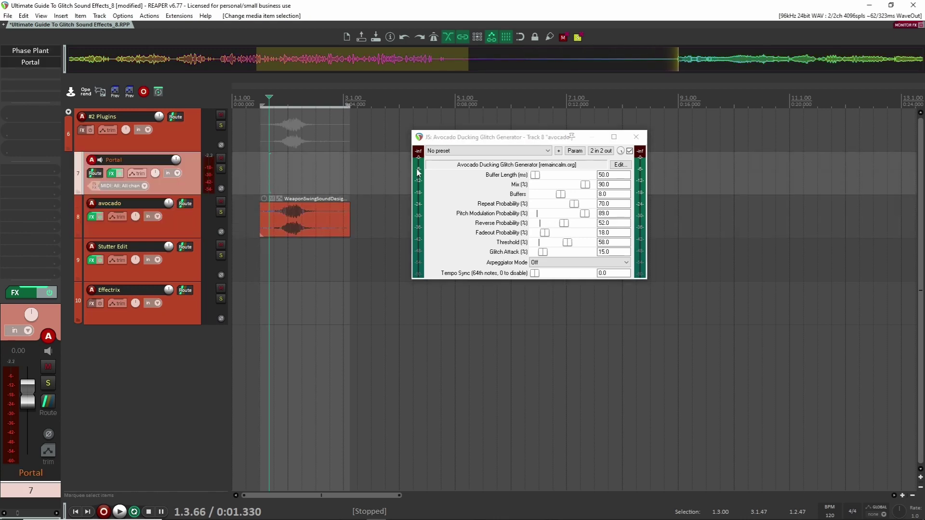
pyautogui.press('space')
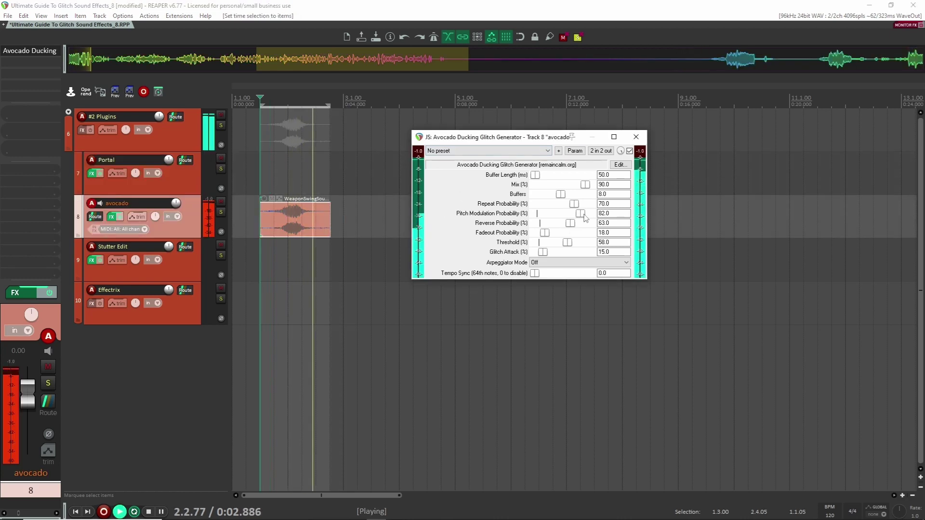
pyautogui.moveTo(583, 214); pyautogui.dragTo(560, 214)
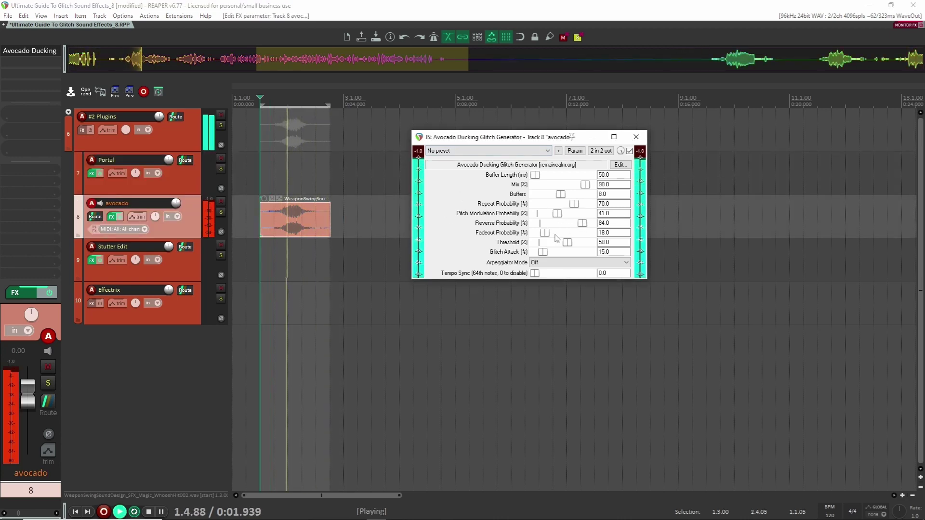
# Step: Set Avocado's Fadeout Probability to 13, Repeat Probability to 94, Buffers to 9, Threshold to 91 and Pitch Modulation Probability to 88 during playback
pyautogui.moveTo(546, 234)
pyautogui.mouseDown()
pyautogui.moveTo(576, 233)
pyautogui.moveTo(543, 234)
pyautogui.mouseUp()
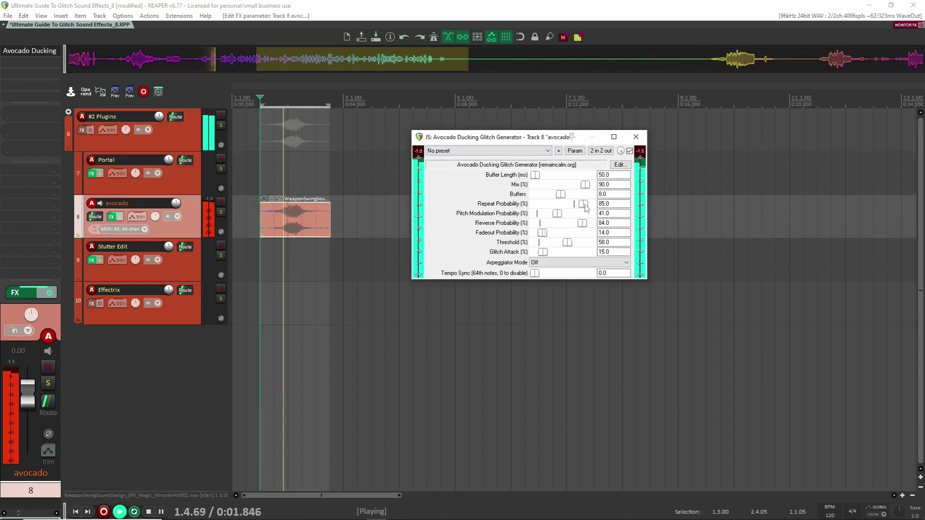
pyautogui.moveTo(585, 205); pyautogui.dragTo(569, 225)
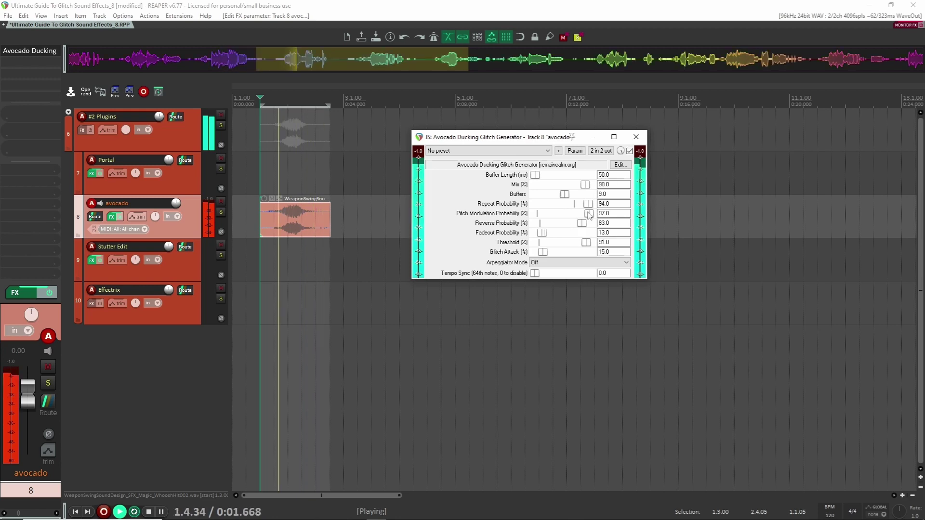
pyautogui.moveTo(589, 216); pyautogui.dragTo(584, 216)
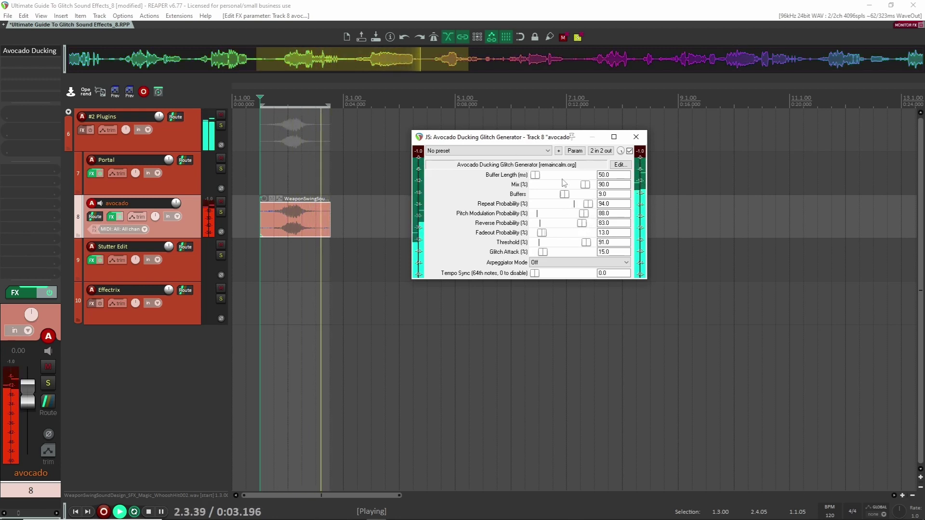
# Step: Close the Avocado window and bypass Avocado Ducking Glitch Generator on the avocado track
pyautogui.click(636, 137)
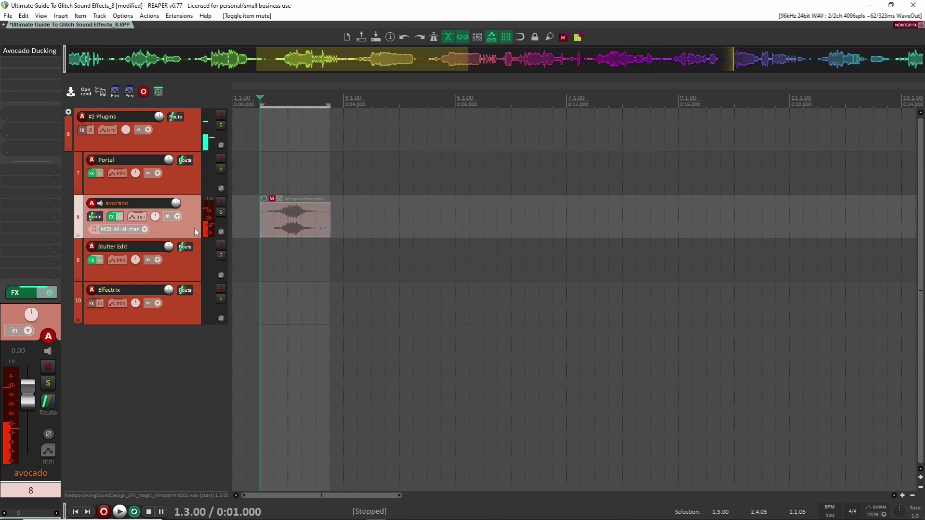
pyautogui.keyDown('shift'); pyautogui.click(31, 55); pyautogui.keyUp('shift')
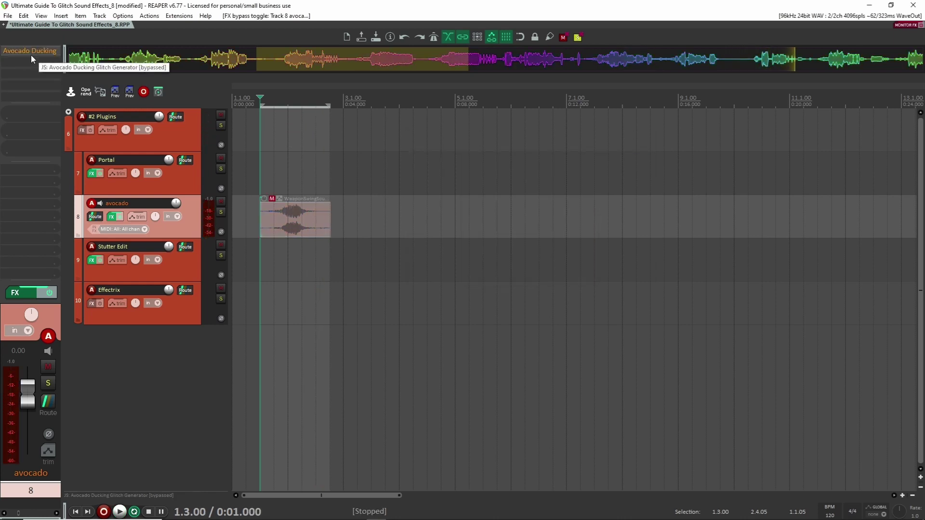
pyautogui.moveTo(414, 181); pyautogui.dragTo(285, 259)
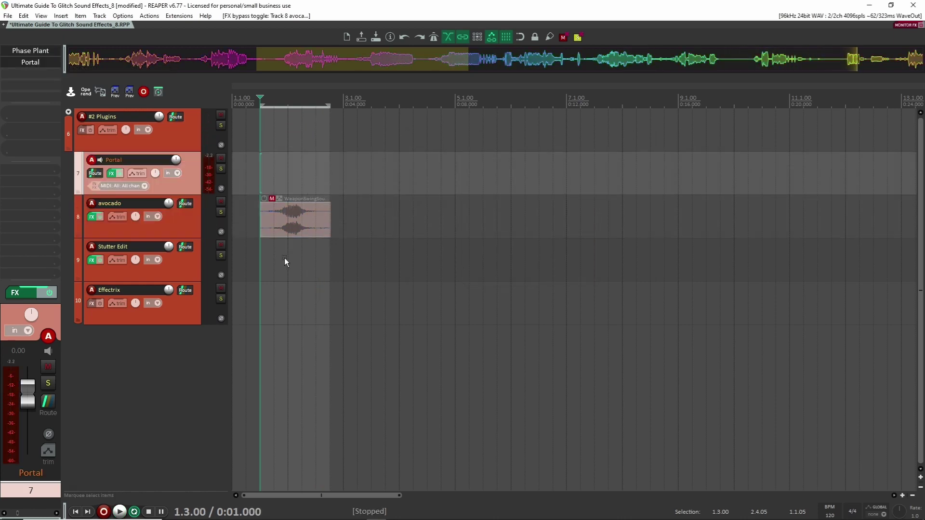
# Step: Activate Stutter Edit 2 on the Stutter Edit track and show its plugin window briefly
pyautogui.click(287, 252)
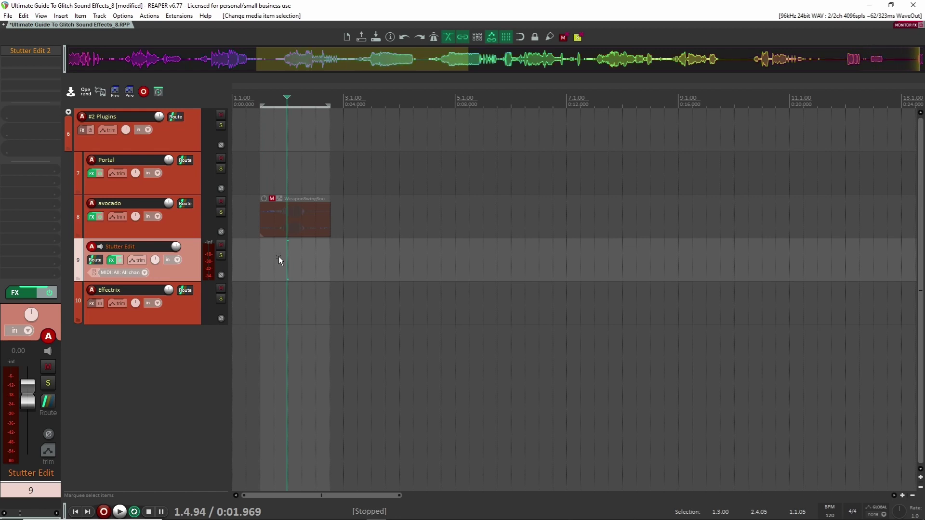
pyautogui.keyDown('shift'); pyautogui.click(31, 54); pyautogui.keyUp('shift')
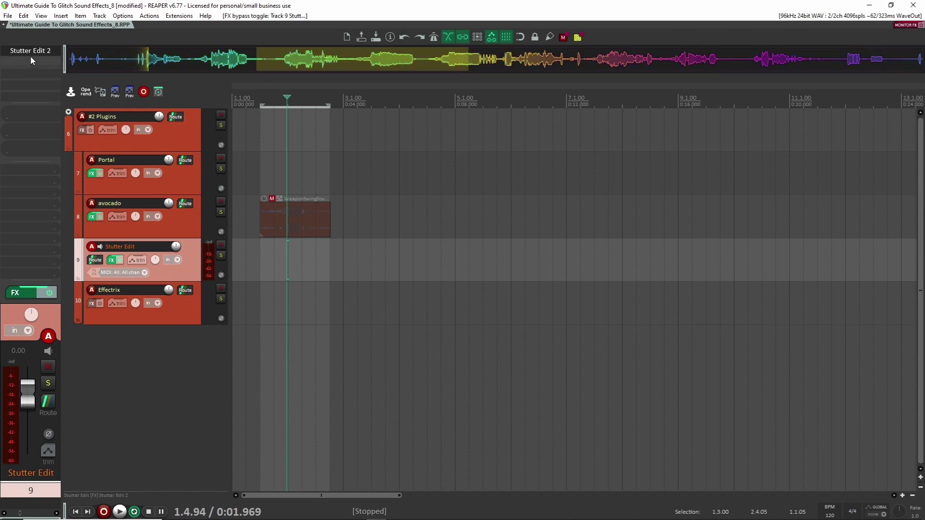
pyautogui.click(31, 57)
pyautogui.moveTo(464, 57); pyautogui.dragTo(470, 70)
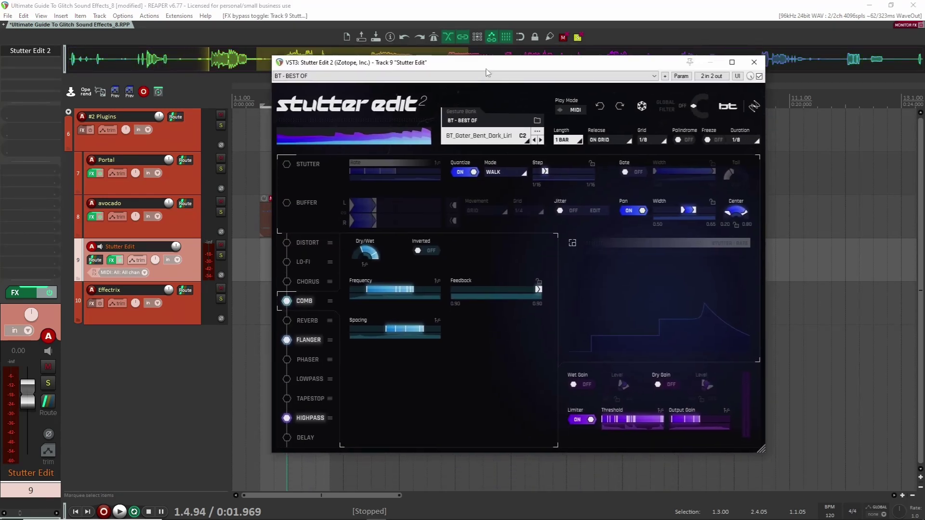
pyautogui.click(754, 62)
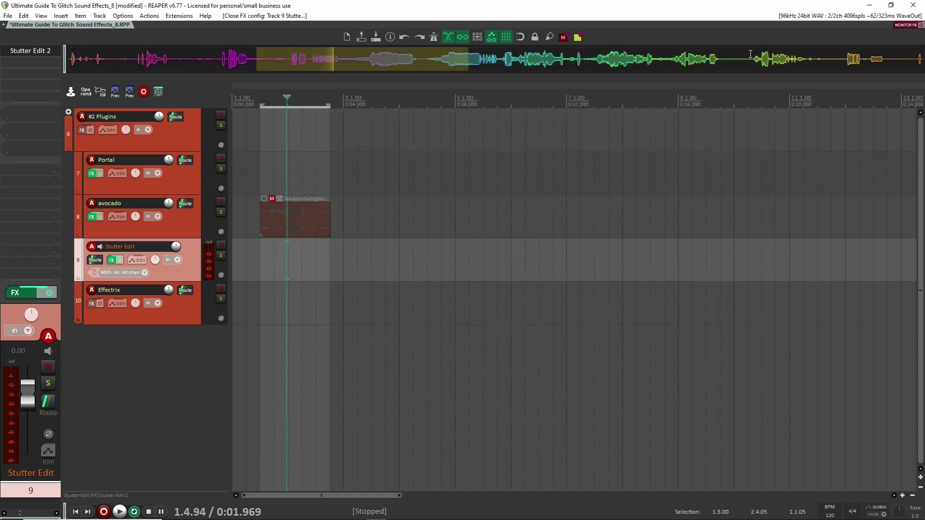
# Step: Point out the Effectrix track, switch from the #2 Plugins folder to the expanded #3 Multi Effects folder, and select the amalgame track
pyautogui.click(166, 323)
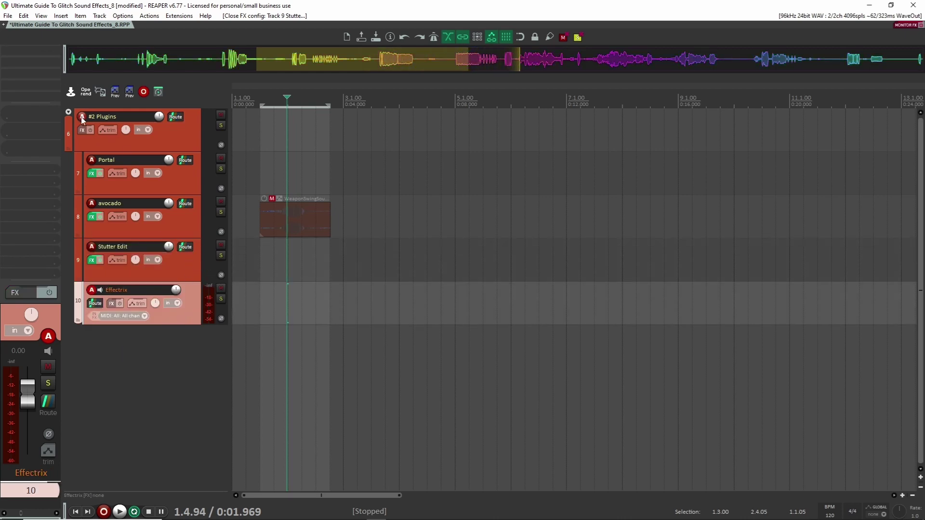
pyautogui.click(68, 113)
pyautogui.click(68, 113)
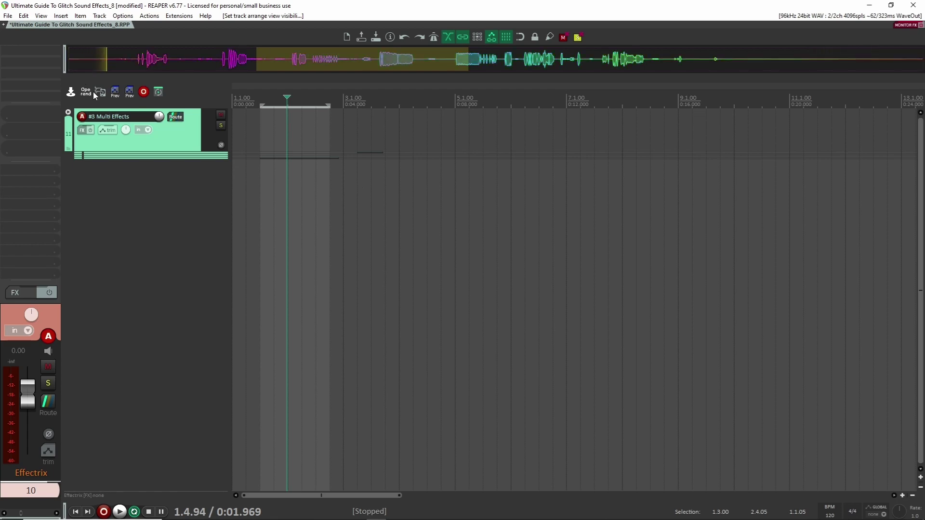
pyautogui.click(169, 134)
pyautogui.press('f')
pyautogui.click(189, 178)
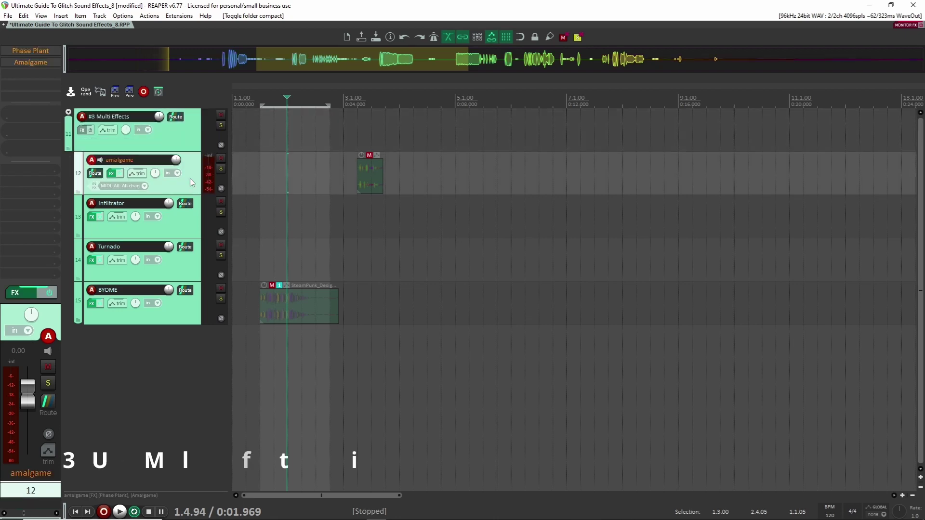
# Step: Activate Phase Plant and Amalgame on the amalgame track and audition Amalgame while randomizing all of its parameters
pyautogui.click(47, 53)
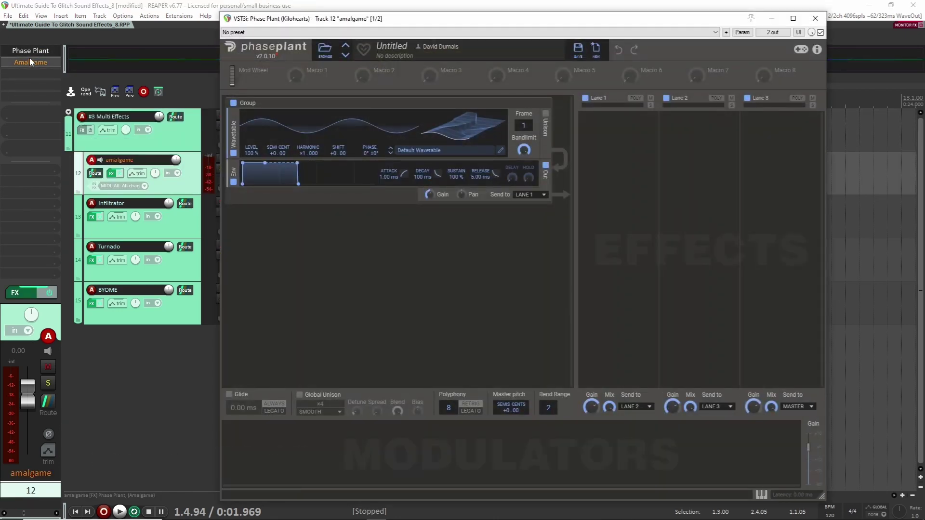
pyautogui.click(33, 63)
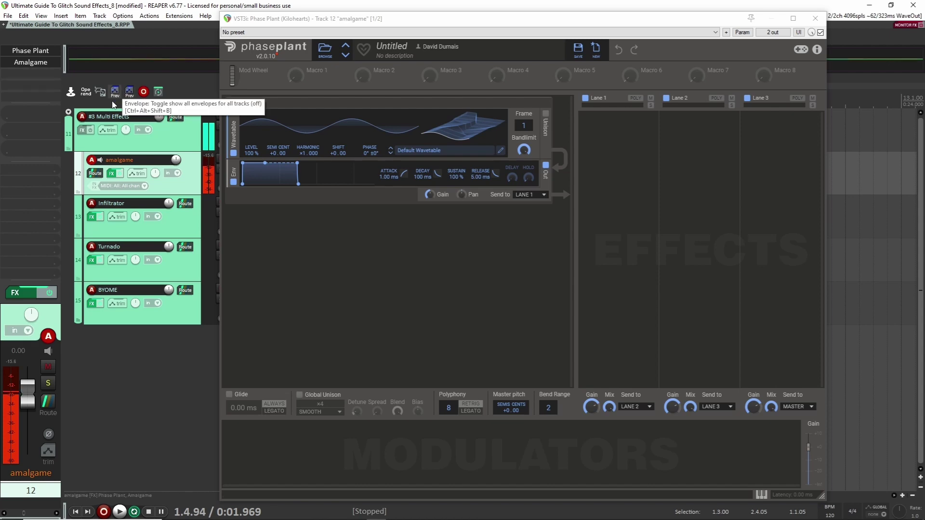
pyautogui.click(31, 63)
pyautogui.moveTo(693, 63); pyautogui.dragTo(559, 72)
pyautogui.press('space')
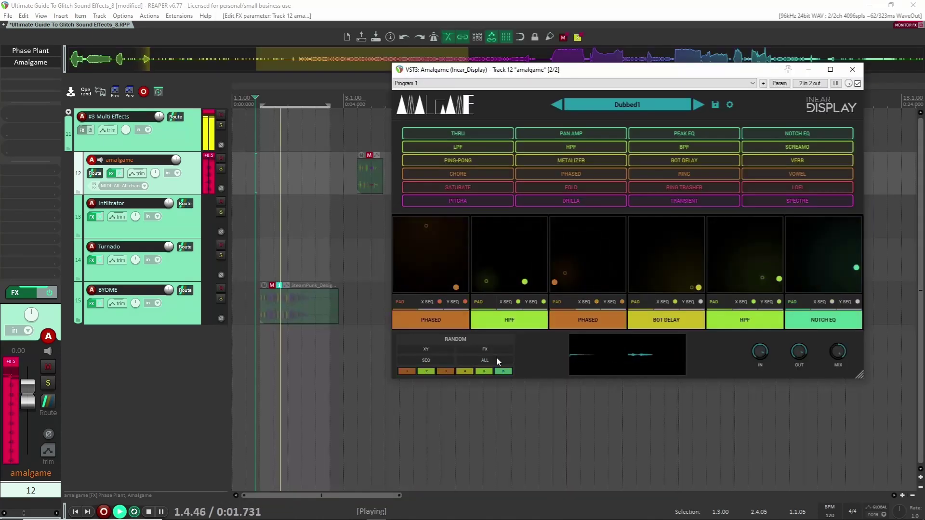
pyautogui.click(497, 360)
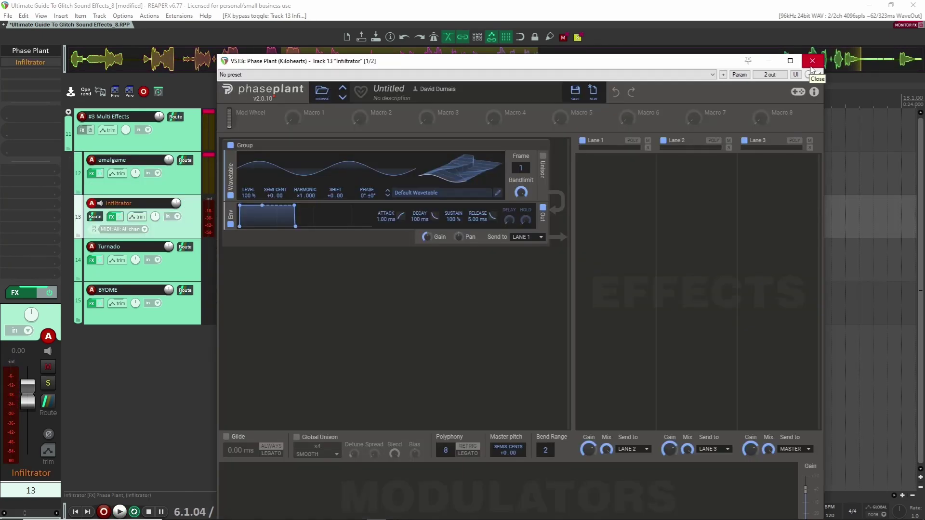
# Step: Open Infiltrator's window in place of Phase Plant's and look at its factory preset library, keeping the Pew Pew preset
pyautogui.click(812, 63)
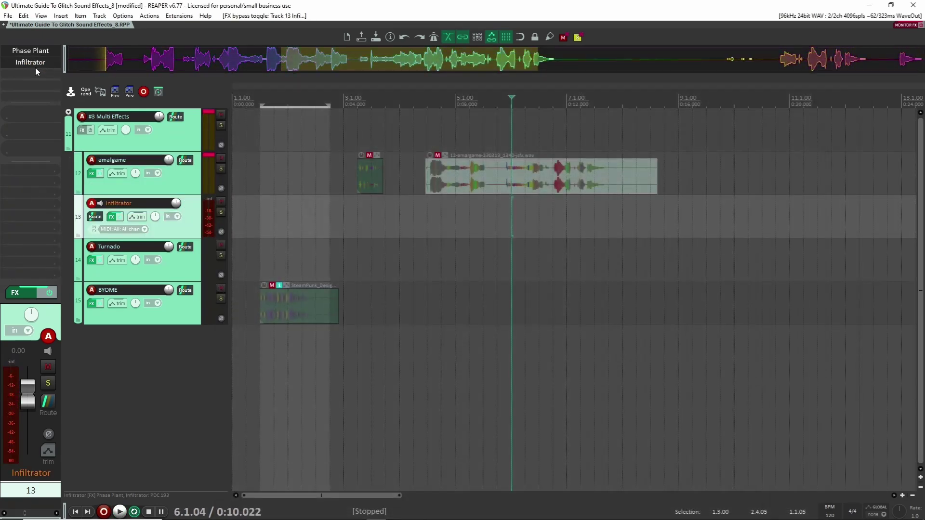
pyautogui.click(29, 62)
pyautogui.moveTo(524, 83); pyautogui.dragTo(534, 87)
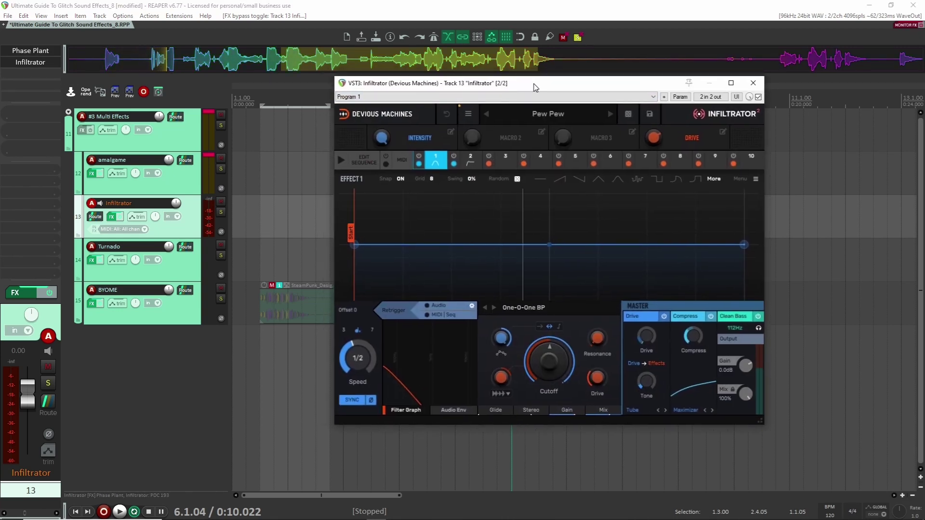
pyautogui.click(511, 114)
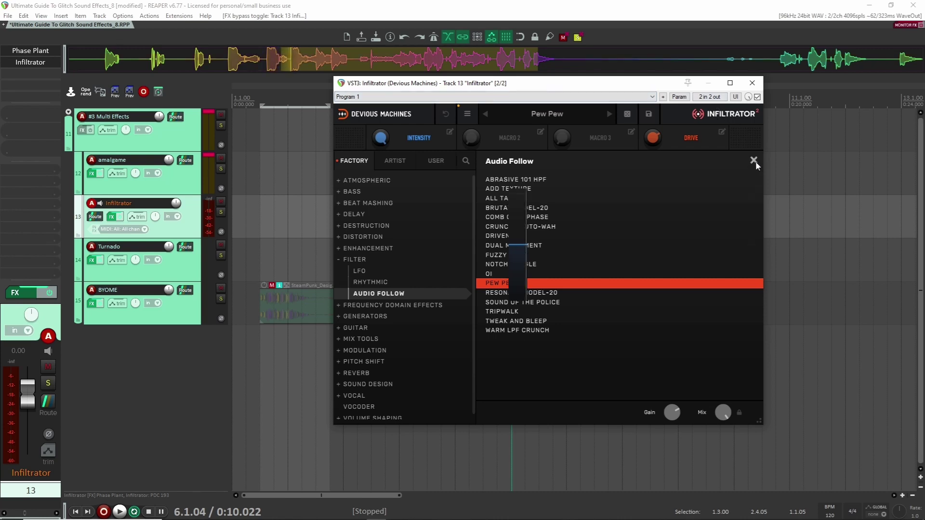
pyautogui.click(754, 161)
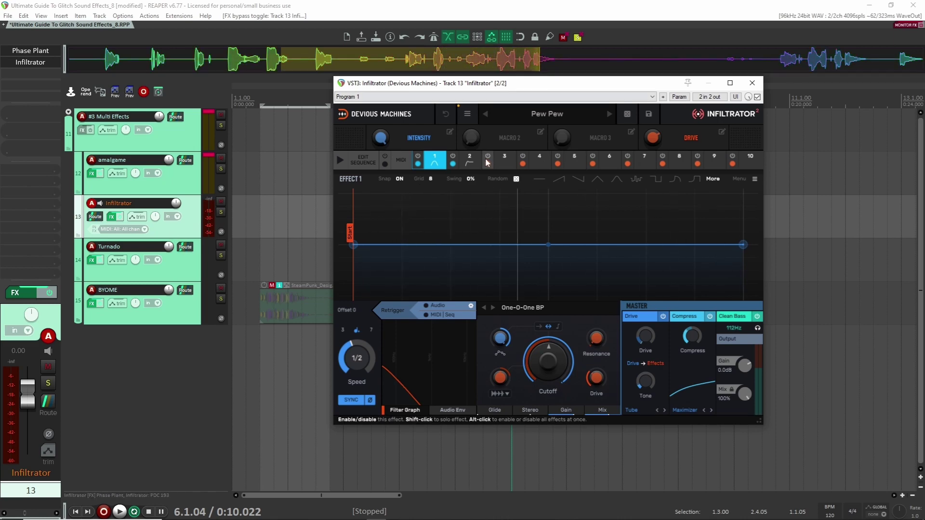
# Step: Place the Infiltrator window clear of the time selection and play the Infiltrator track from near the selection's start with the Pew Pew preset
pyautogui.moveTo(537, 84); pyautogui.dragTo(548, 99)
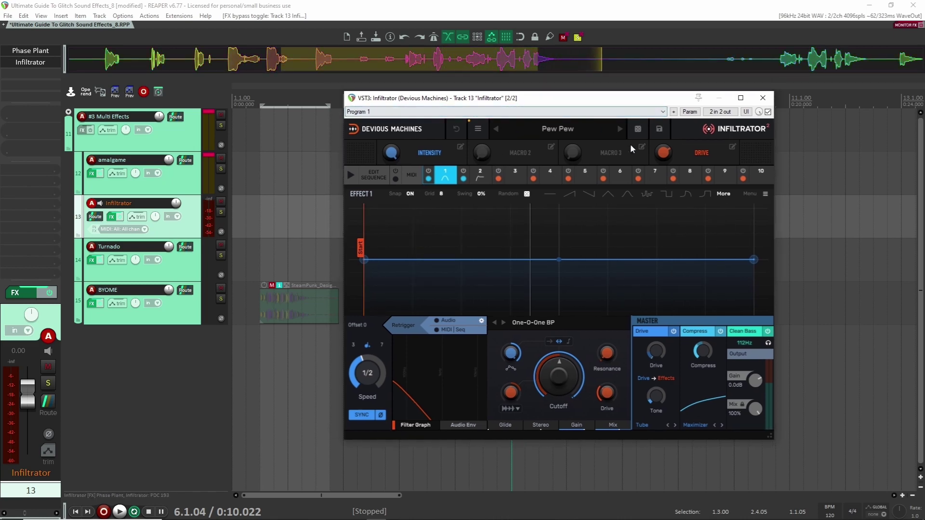
pyautogui.moveTo(648, 98); pyautogui.dragTo(728, 85)
pyautogui.click(359, 220)
pyautogui.click(264, 216)
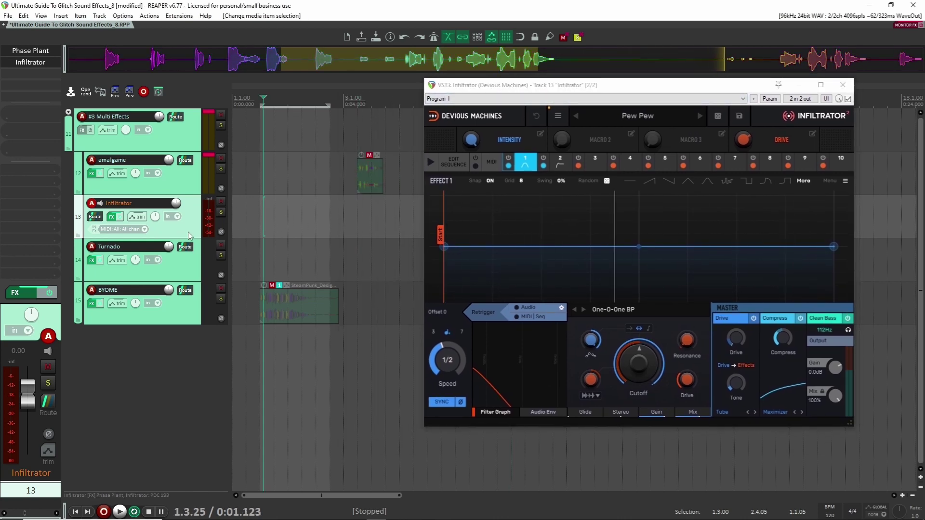
pyautogui.press('space')
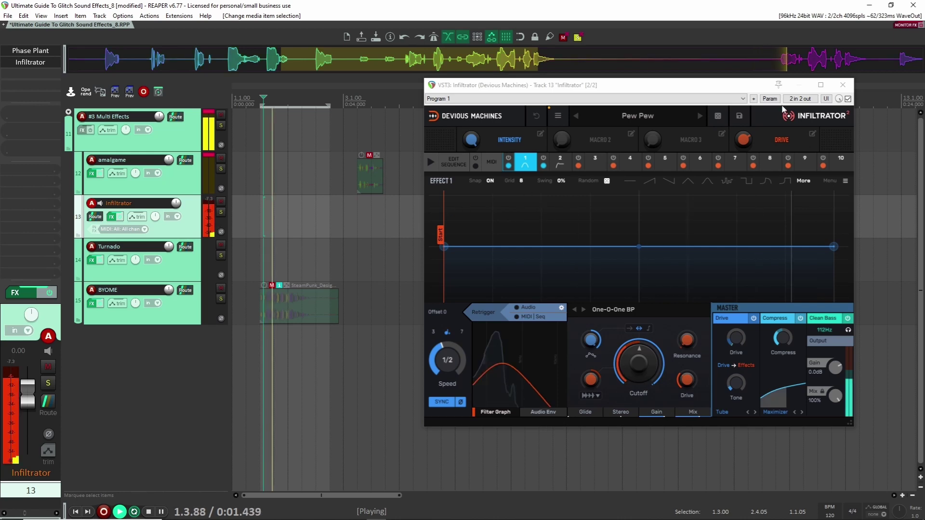
# Step: Load a series of random Infiltrator presets during playback, including Drum Circle Dynamics and Natural Minor Groove
pyautogui.click(717, 119)
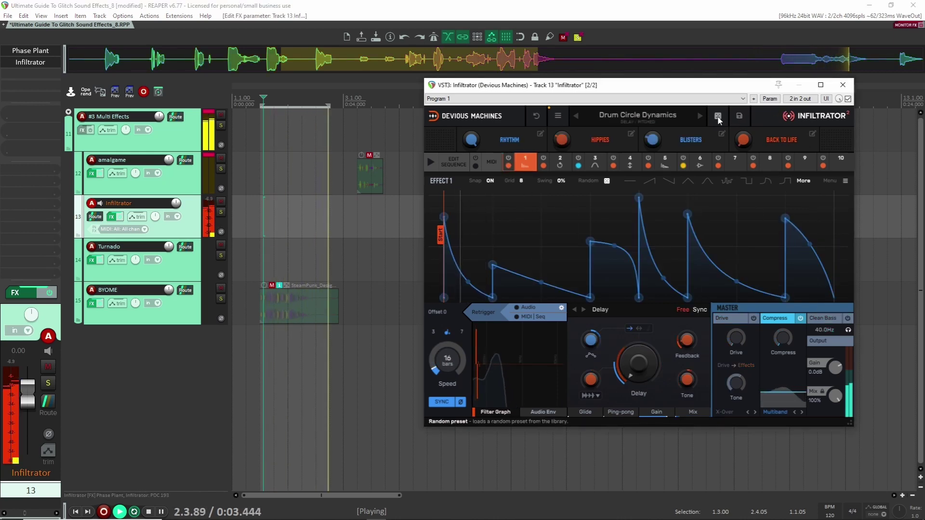
pyautogui.click(717, 118)
pyautogui.click(718, 119)
pyautogui.click(718, 119)
pyautogui.click(717, 119)
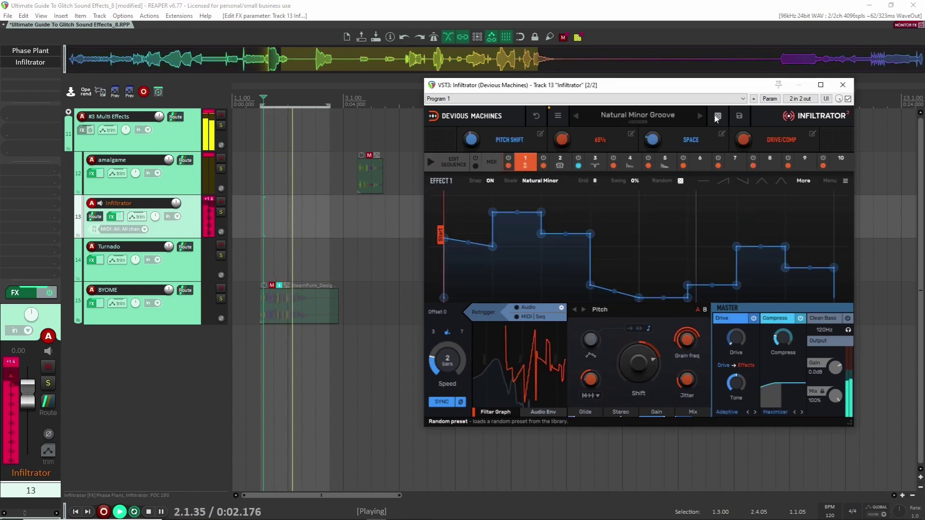
pyautogui.click(718, 119)
pyautogui.click(718, 118)
pyautogui.click(718, 118)
pyautogui.click(718, 119)
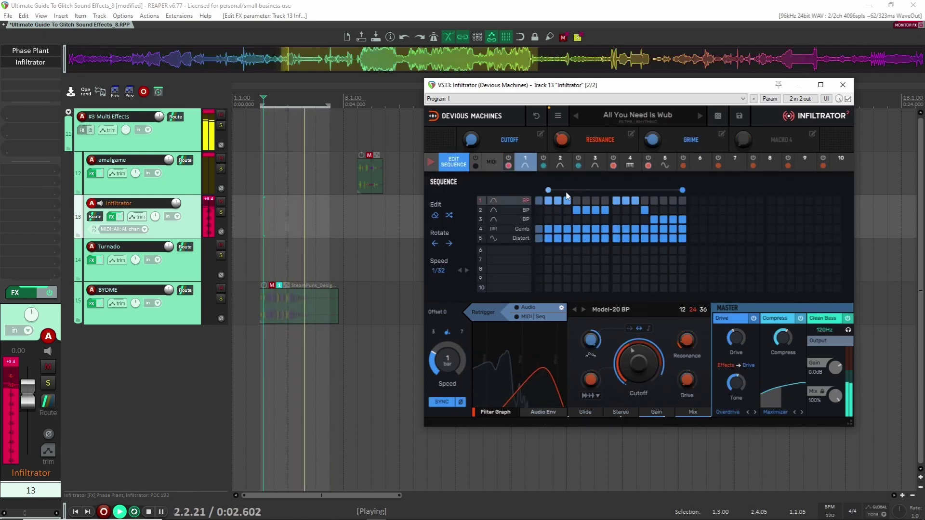
# Step: Vary the start and end of Infiltrator's sequence loop range in the All You Need Is Wub and Extreme FFT presets
pyautogui.moveTo(548, 190)
pyautogui.mouseDown()
pyautogui.moveTo(536, 192)
pyautogui.moveTo(558, 190)
pyautogui.mouseUp()
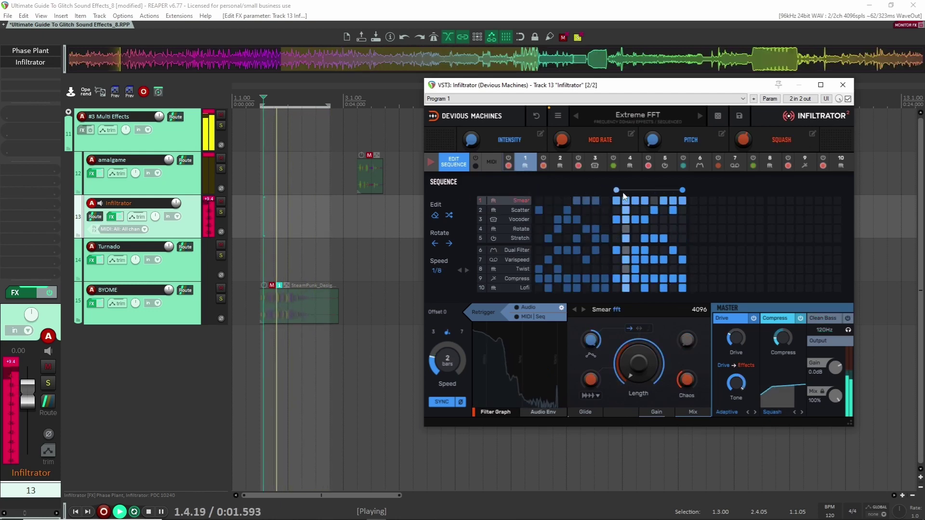
pyautogui.moveTo(625, 193); pyautogui.dragTo(537, 194)
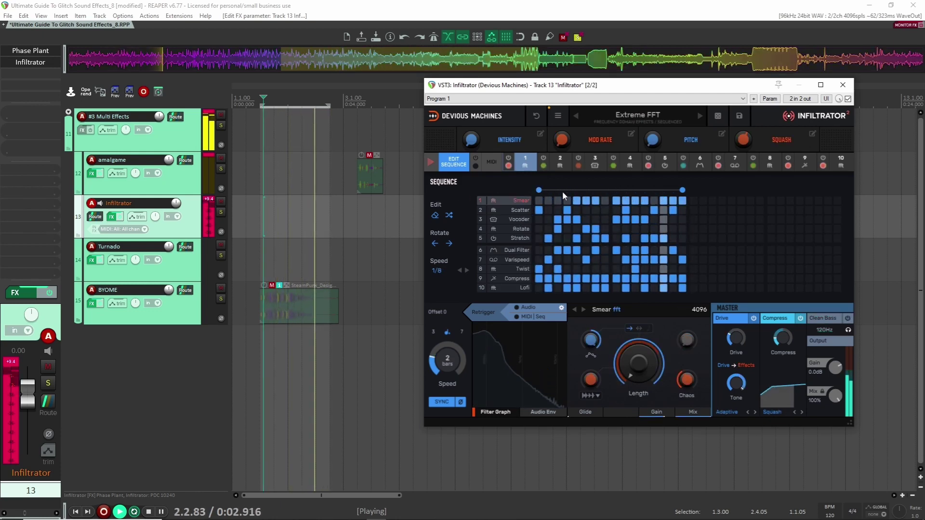
pyautogui.moveTo(683, 191); pyautogui.dragTo(672, 191)
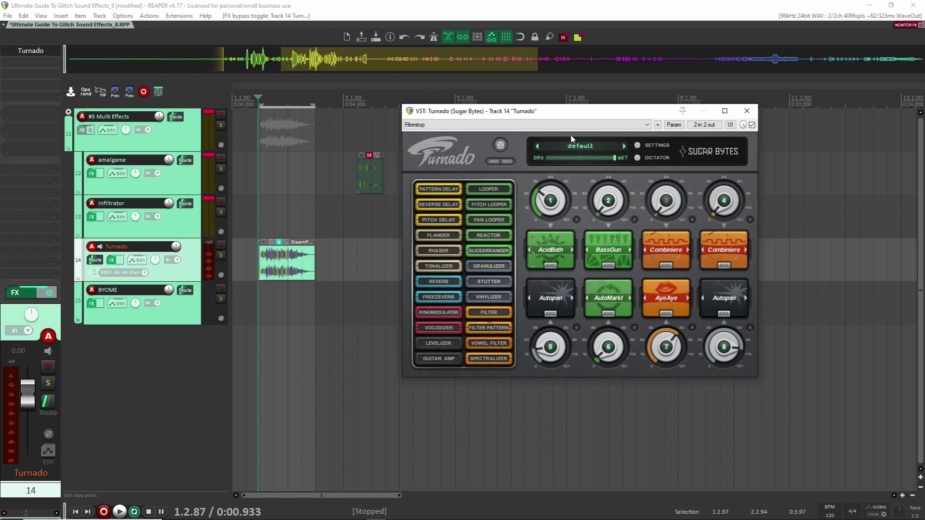
# Step: Switch on the Dictator in Turnado on the Turnado track
pyautogui.click(637, 158)
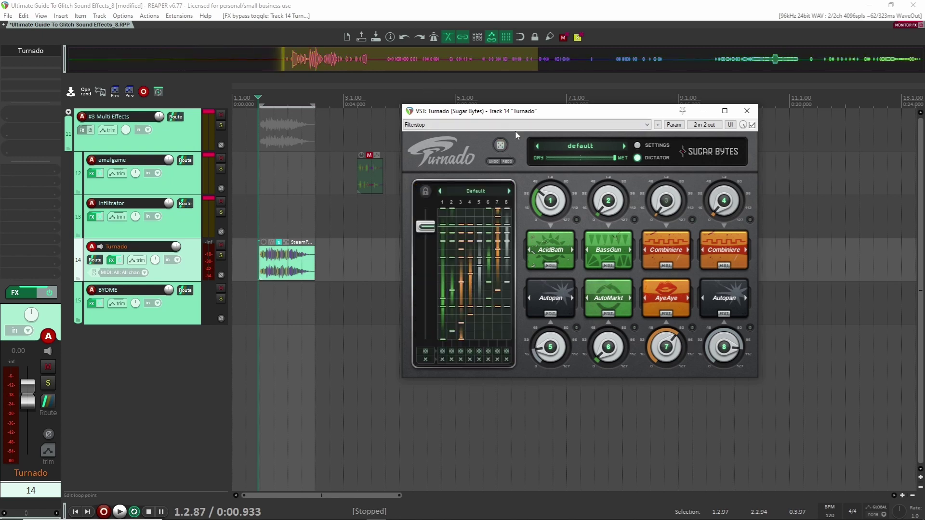
# Step: Move the Turnado window further from the time selection, audition the Turnado track with the plugin bypassed, and re-enable the plugin
pyautogui.moveTo(501, 114); pyautogui.dragTo(547, 122)
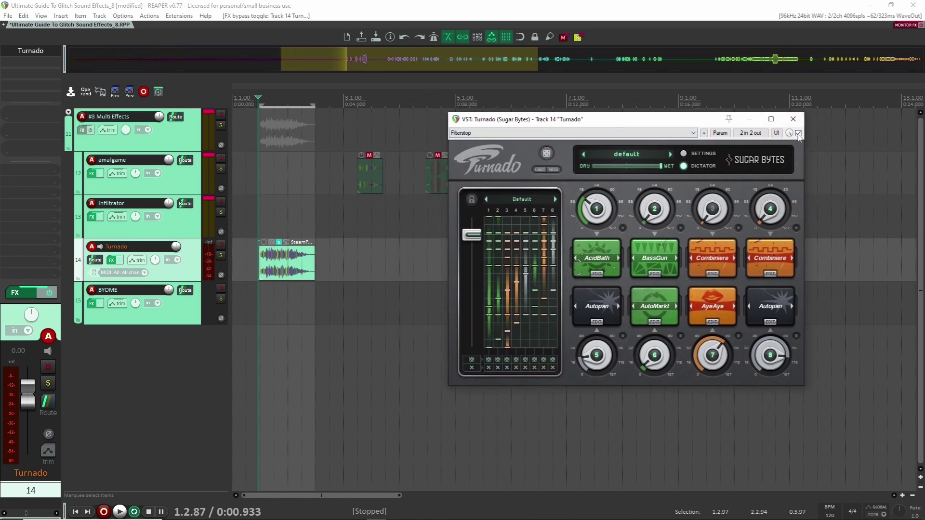
pyautogui.click(251, 228)
pyautogui.press('space')
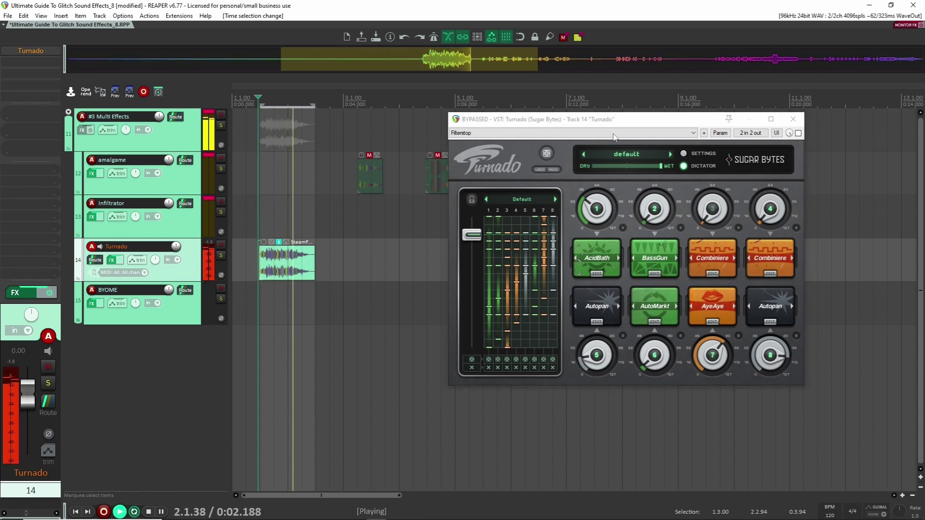
pyautogui.click(790, 133)
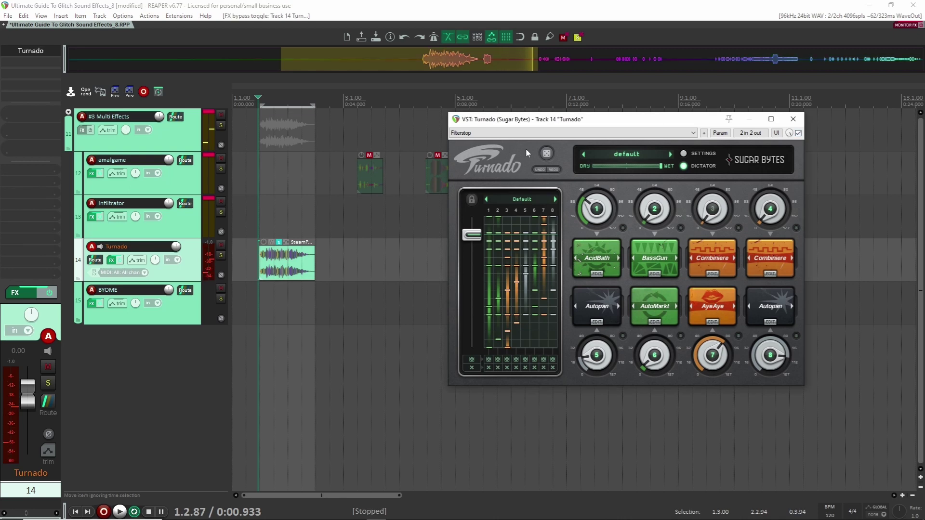
# Step: Randomize Turnado's effects and sweep the Dictator fader through its range while the track plays
pyautogui.moveTo(474, 233)
pyautogui.mouseDown()
pyautogui.moveTo(475, 324)
pyautogui.moveTo(476, 244)
pyautogui.moveTo(475, 324)
pyautogui.moveTo(492, 228)
pyautogui.moveTo(494, 304)
pyautogui.moveTo(501, 230)
pyautogui.moveTo(510, 251)
pyautogui.moveTo(503, 281)
pyautogui.moveTo(479, 233)
pyautogui.mouseUp()
pyautogui.click(547, 153)
pyautogui.click(546, 154)
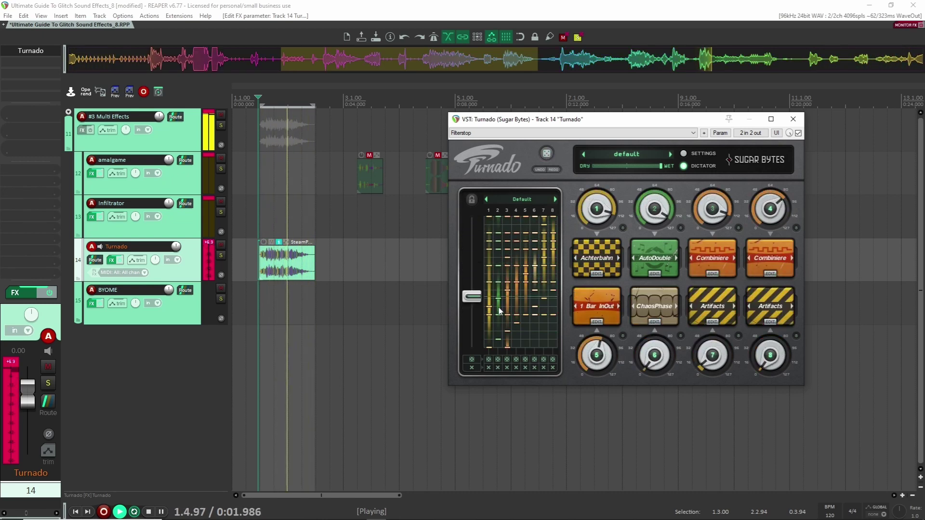
pyautogui.moveTo(498, 306); pyautogui.dragTo(527, 244)
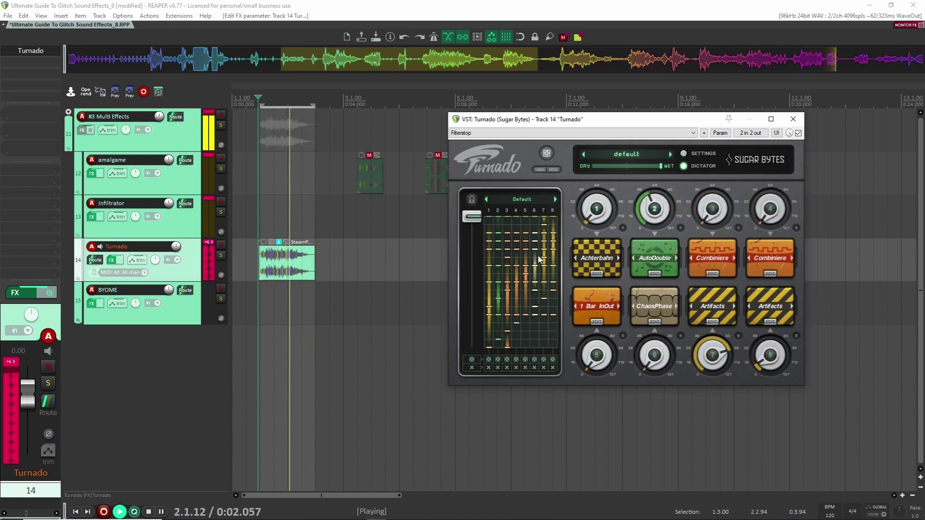
pyautogui.press('space')
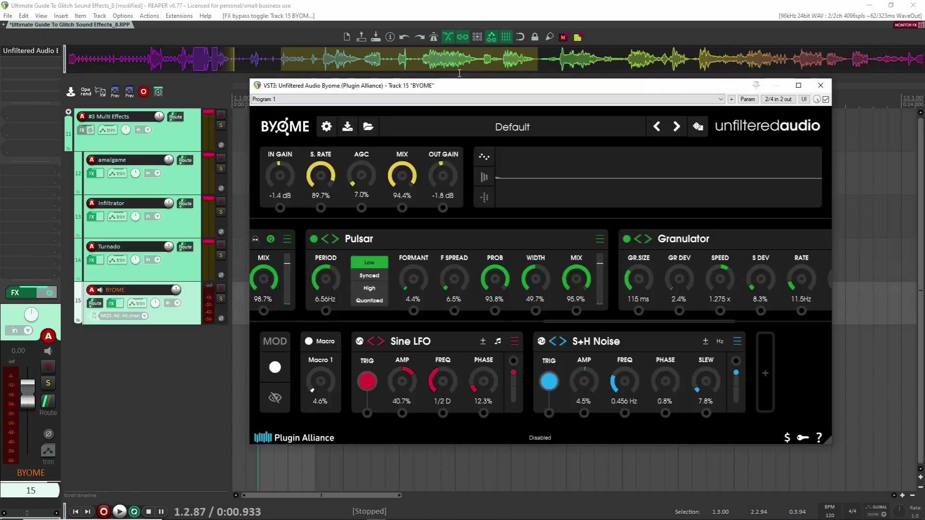
# Step: Examine BYOME's effect row, including the Saturation, Pitch Shifter, Pulsar and Granulator modules
pyautogui.moveTo(442, 90)
pyautogui.mouseDown()
pyautogui.moveTo(451, 99)
pyautogui.moveTo(440, 80)
pyautogui.mouseUp()
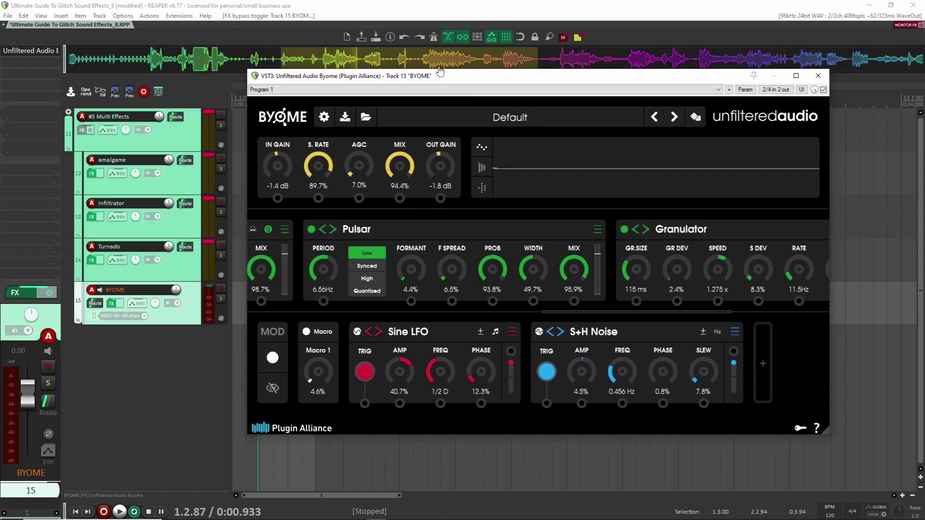
pyautogui.moveTo(559, 314); pyautogui.dragTo(270, 313)
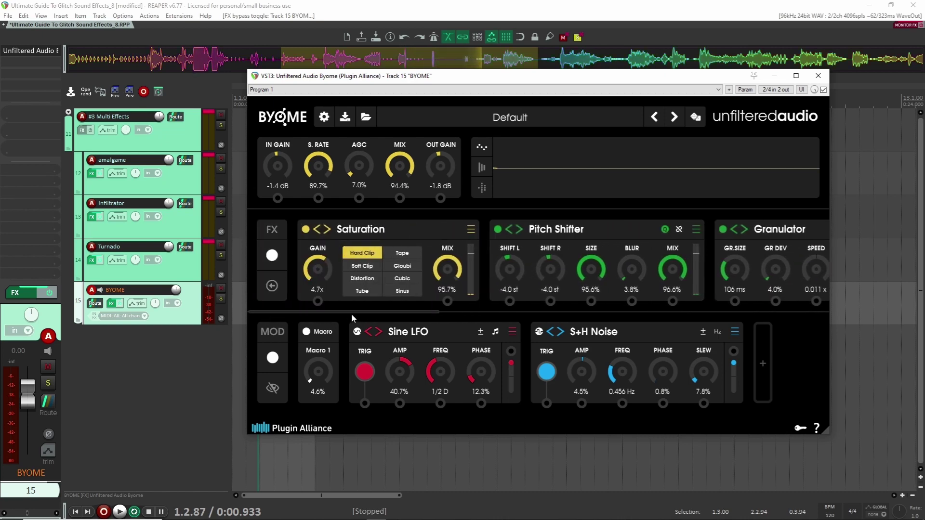
pyautogui.moveTo(420, 312); pyautogui.dragTo(787, 302)
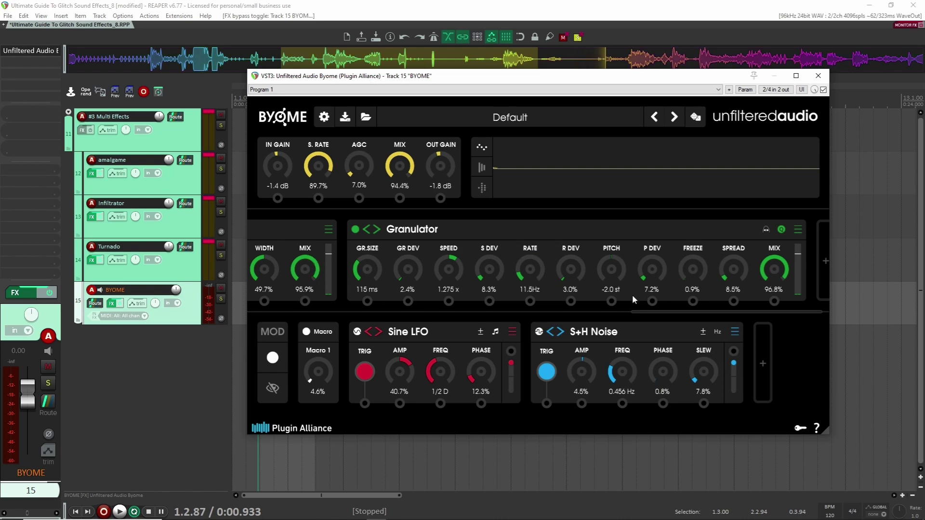
pyautogui.moveTo(654, 313); pyautogui.dragTo(314, 313)
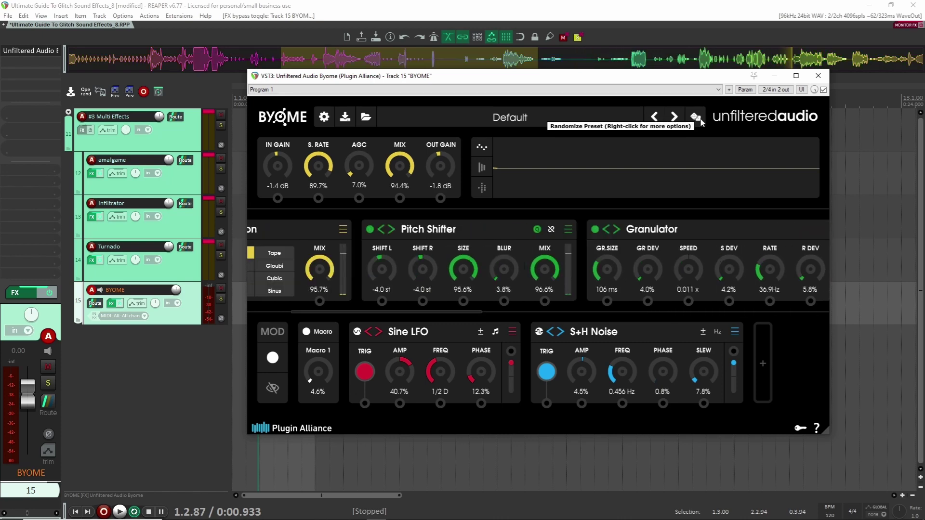
# Step: Randomize the BYOME preset once and adjust the depth in its randomization options
pyautogui.click(697, 118)
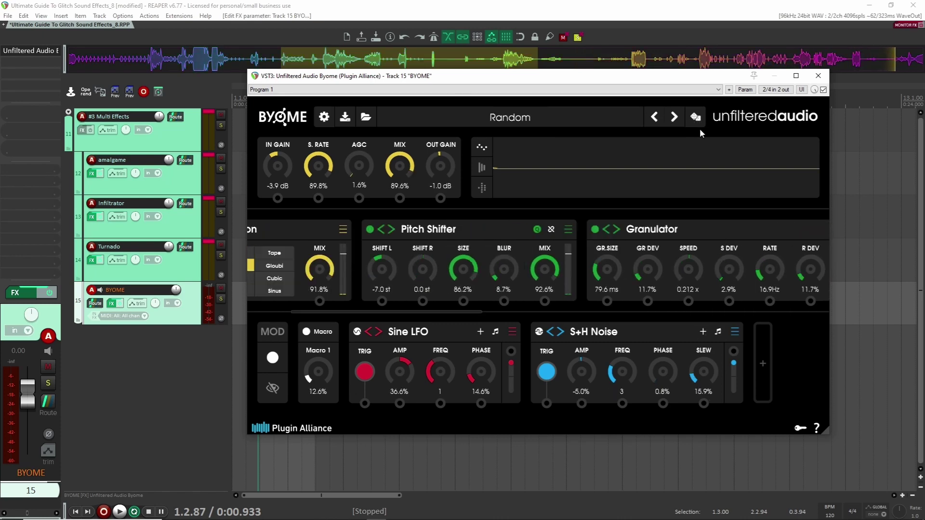
pyautogui.rightClick(697, 119)
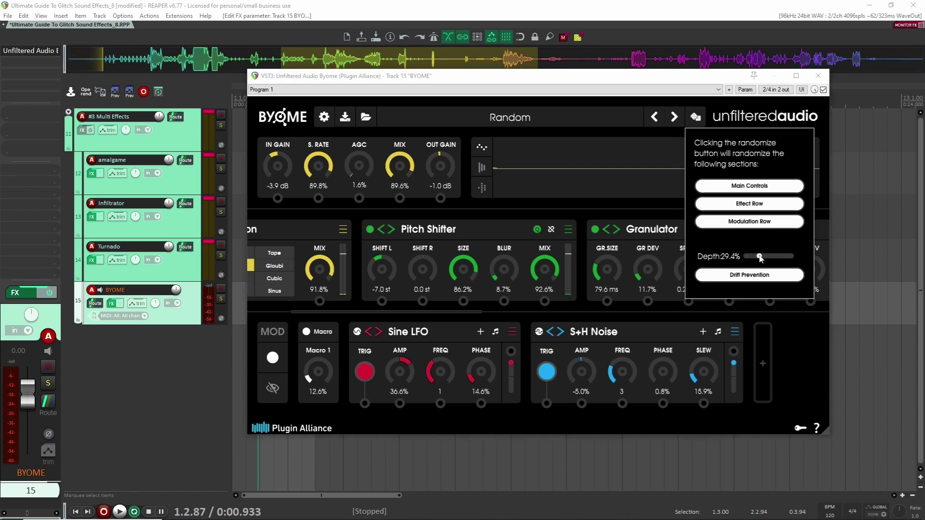
pyautogui.click(626, 157)
# Step: Play the BYOME track, randomize its preset repeatedly during playback, and toggle the plugin's bypass
pyautogui.moveTo(424, 77); pyautogui.dragTo(548, 88)
pyautogui.press('space')
pyautogui.moveTo(727, 92); pyautogui.dragTo(576, 86)
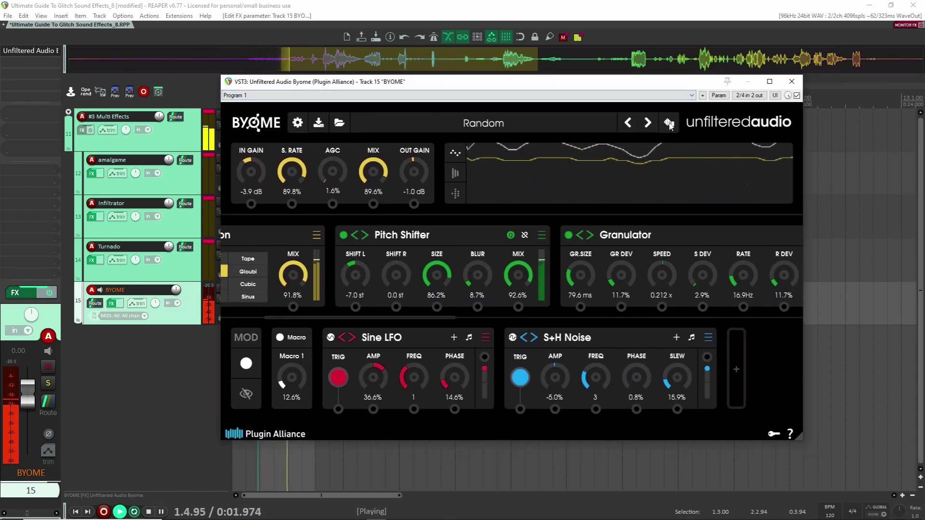
pyautogui.click(669, 124)
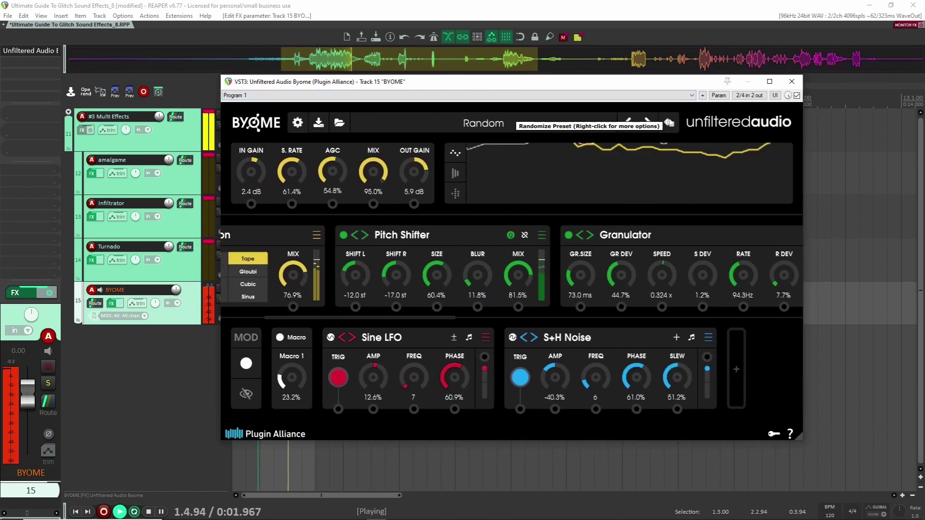
pyautogui.click(669, 123)
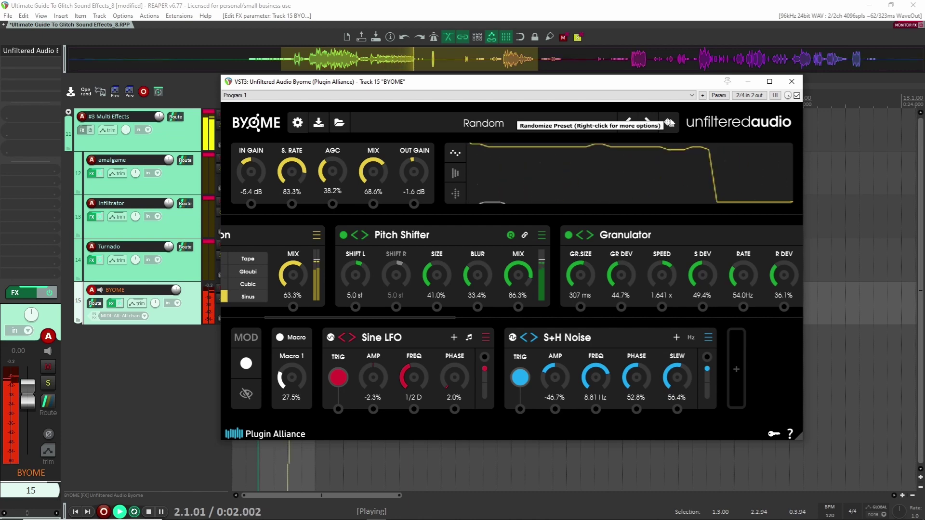
pyautogui.click(669, 123)
pyautogui.click(669, 123)
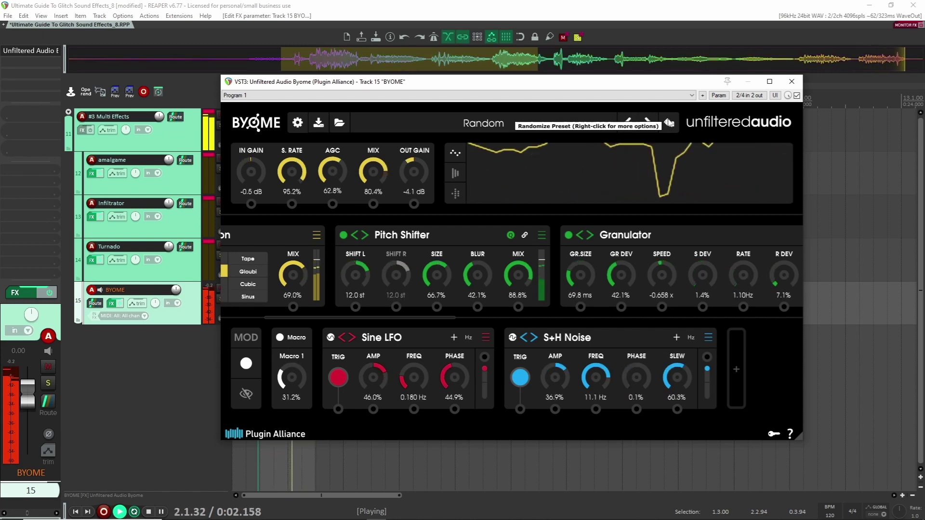
pyautogui.click(669, 123)
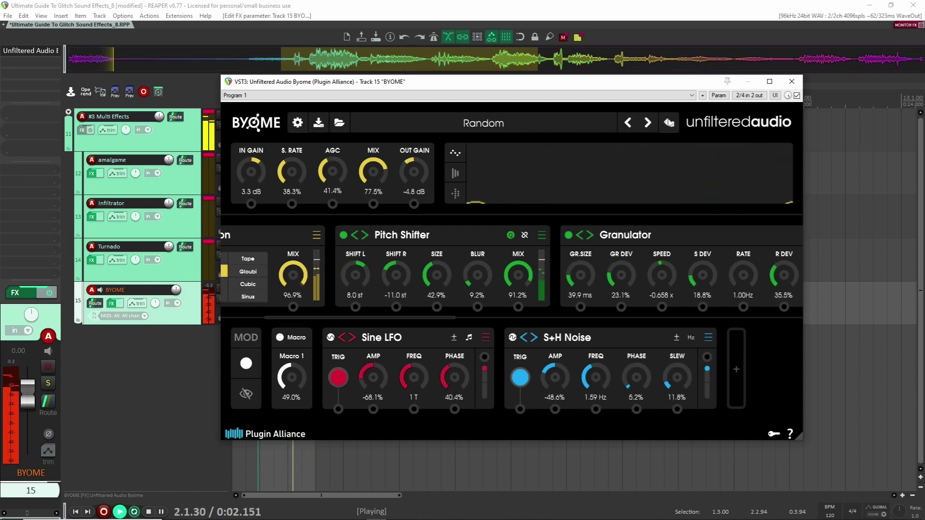
pyautogui.click(669, 123)
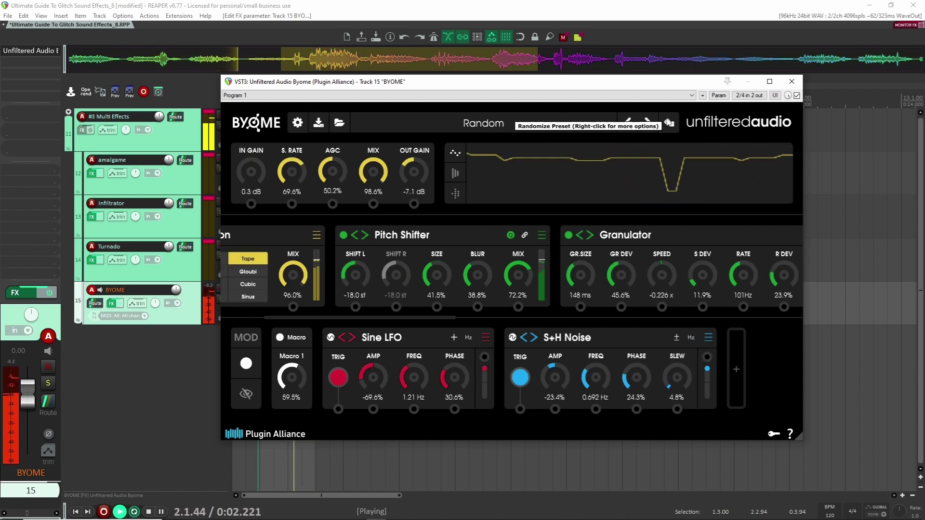
pyautogui.click(671, 123)
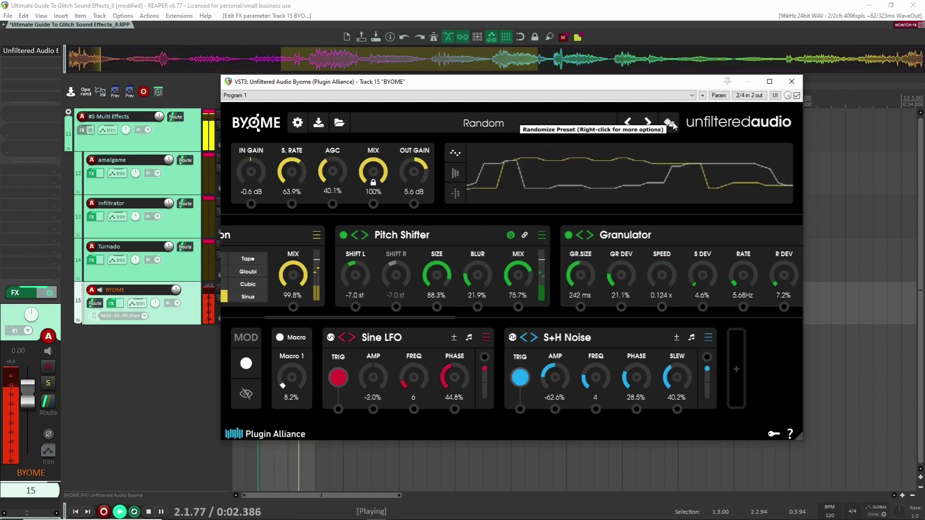
pyautogui.click(669, 123)
pyautogui.click(671, 123)
pyautogui.click(795, 95)
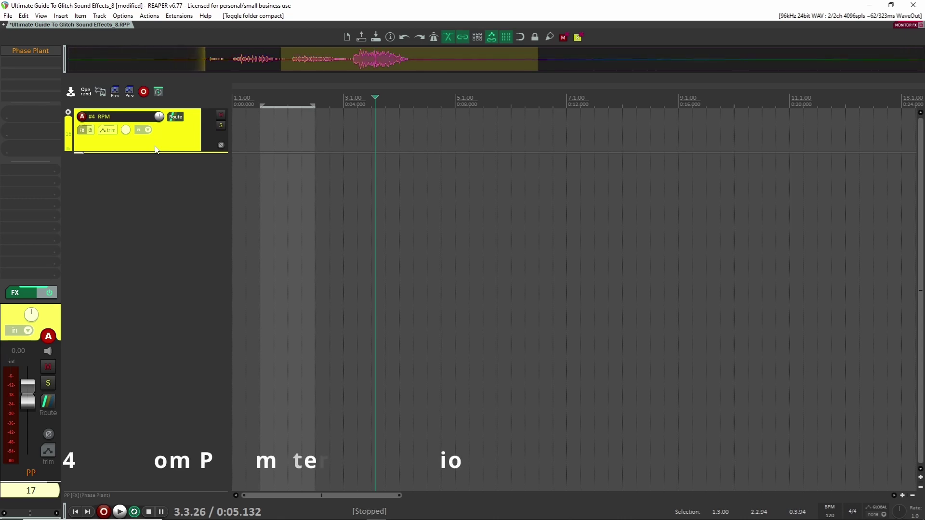
# Step: Expand the #4 RPM folder, open Phase Plant on the PP track, and show the modulation targets of the second Random modulator
pyautogui.click(68, 113)
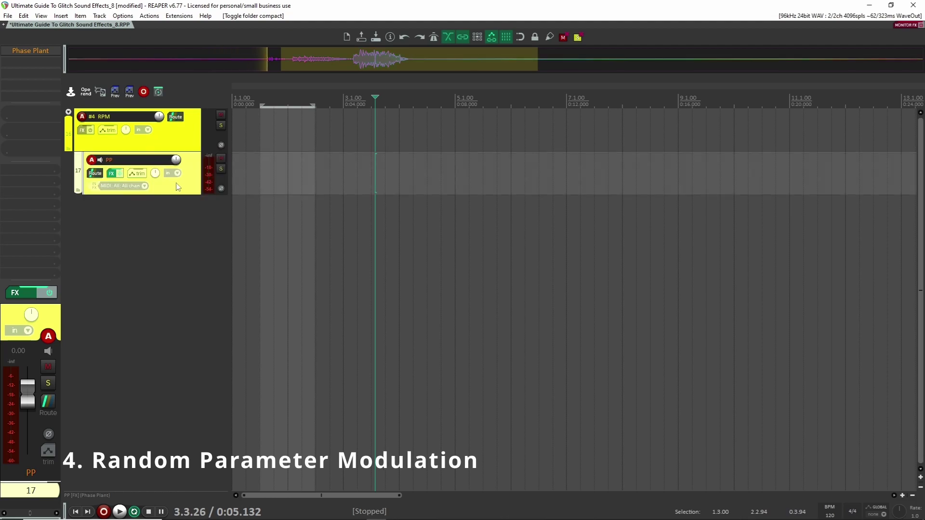
pyautogui.click(28, 52)
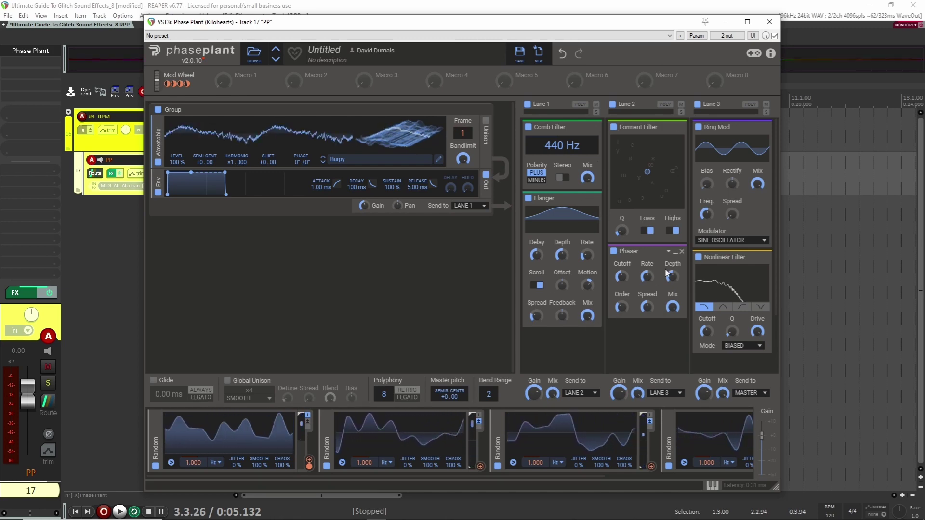
pyautogui.click(481, 467)
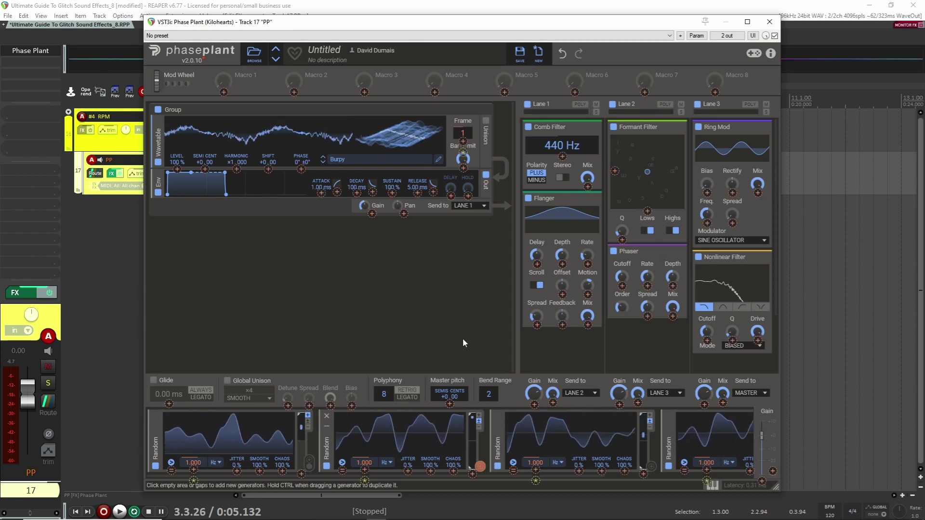
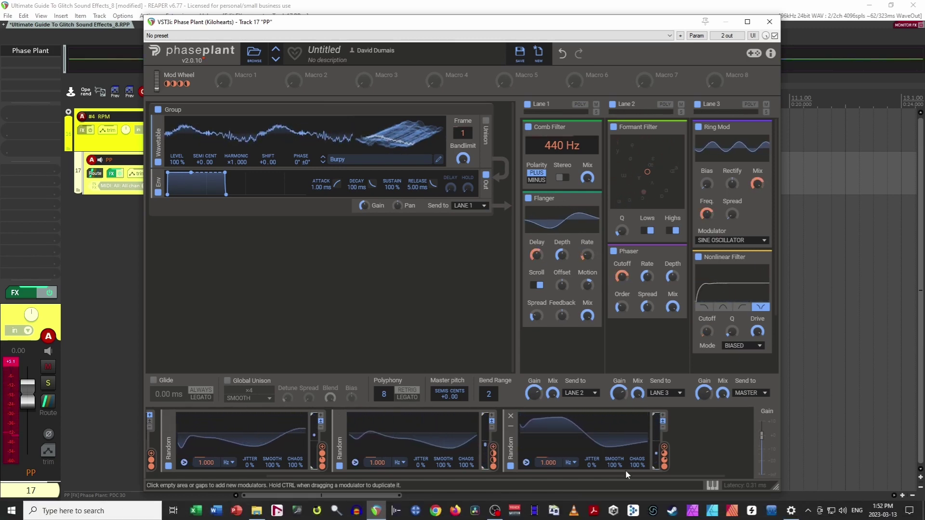
# Step: Add an LFO modulator after the Random modulators in Phase Plant and give it the Aggravate shape from the Complex factory folder
pyautogui.click(718, 440)
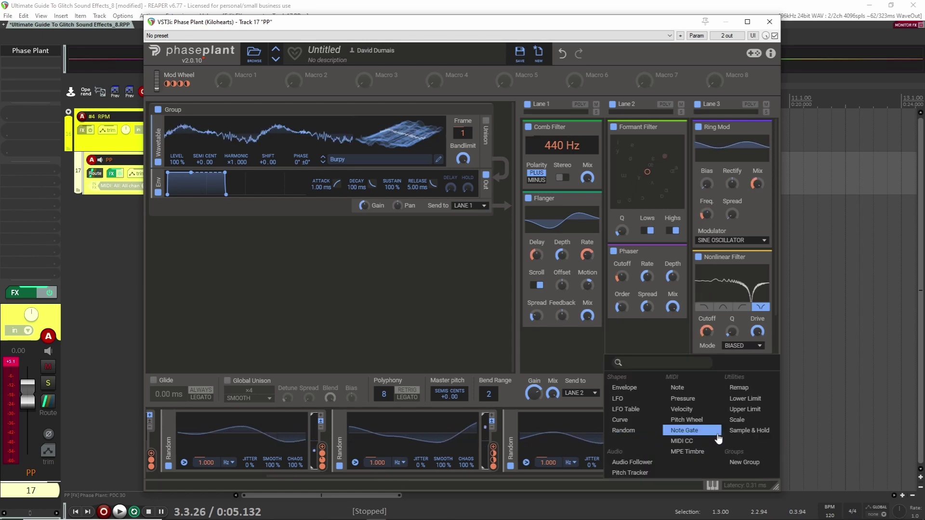
pyautogui.click(618, 398)
pyautogui.click(674, 462)
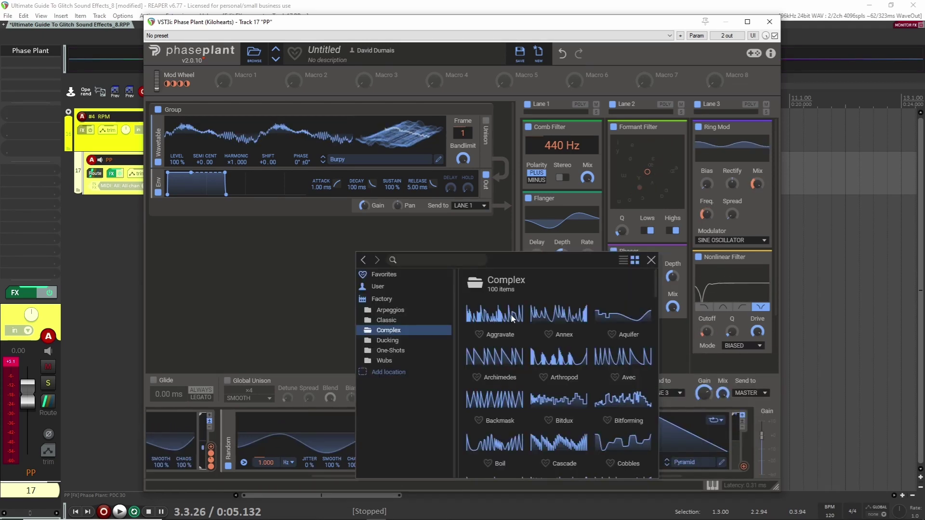
pyautogui.click(496, 314)
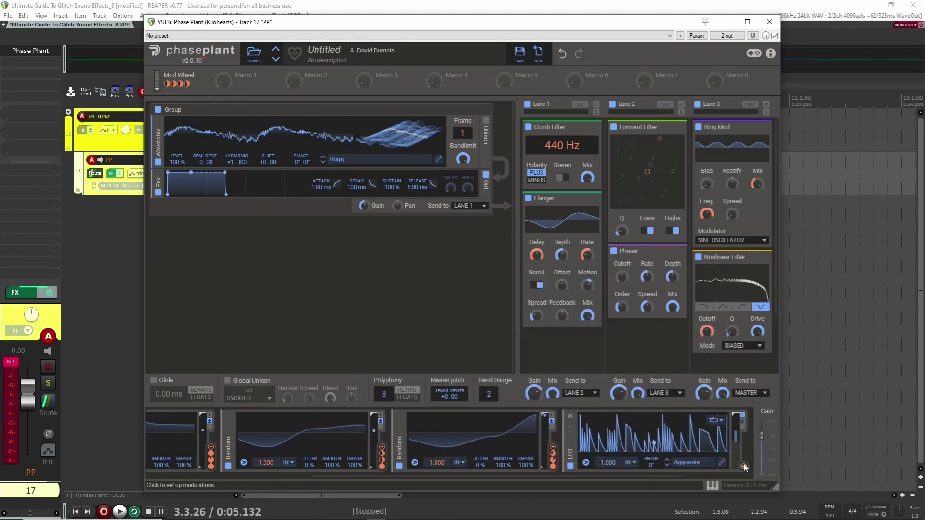
# Step: Assign the Aggravate LFO to the wavetable's semitone pitch and route Macro 1 to the LFO modulator
pyautogui.moveTo(713, 420); pyautogui.dragTo(205, 144)
pyautogui.click(308, 293)
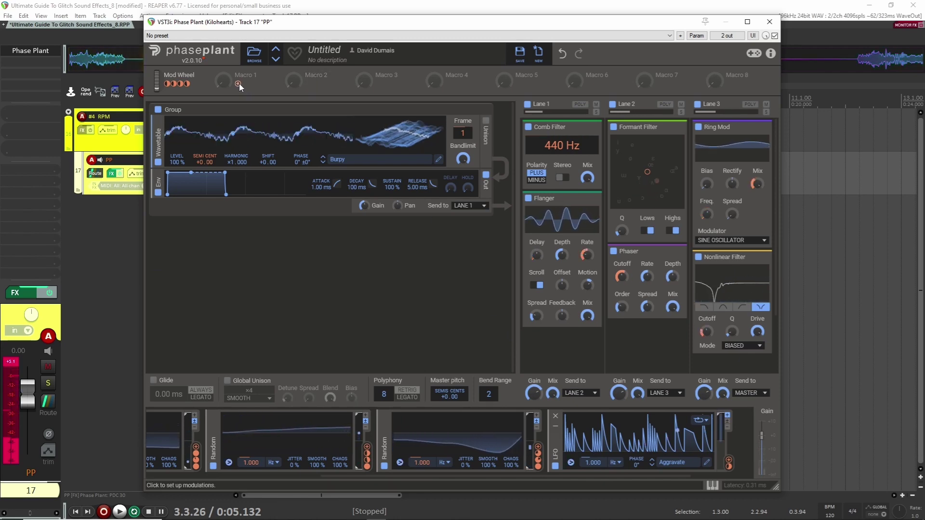
pyautogui.moveTo(239, 83); pyautogui.dragTo(598, 487)
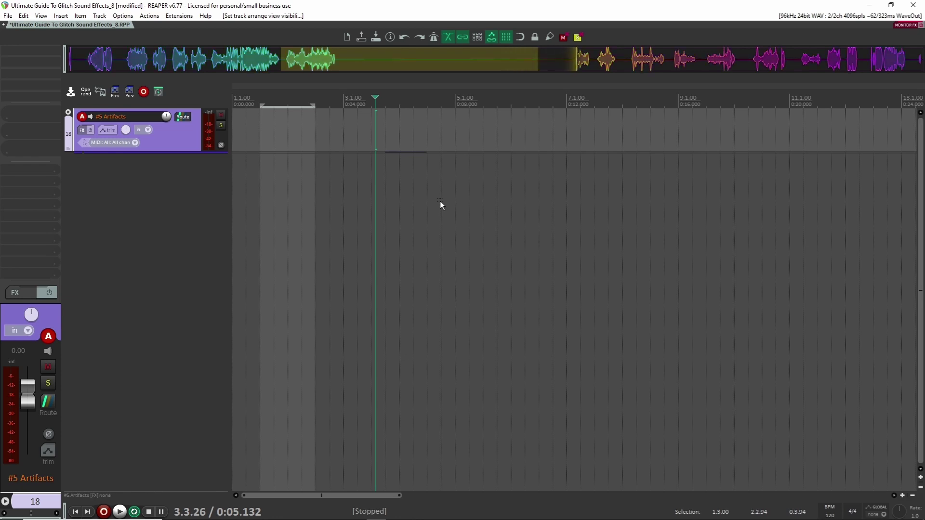
# Step: Expand the #5 Artifacts folder, move its muted shriek clip into the time selection and unmute it
pyautogui.click(68, 113)
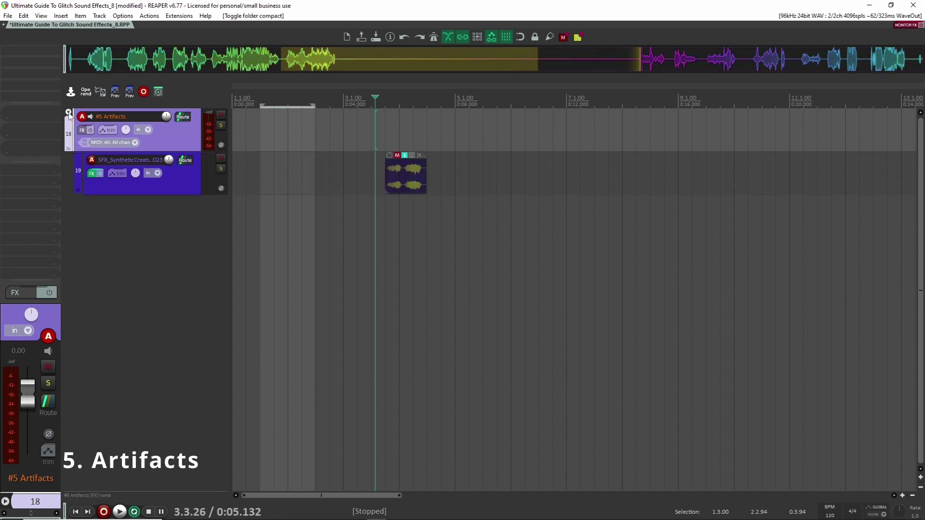
pyautogui.moveTo(400, 159); pyautogui.dragTo(274, 149)
pyautogui.click(289, 178)
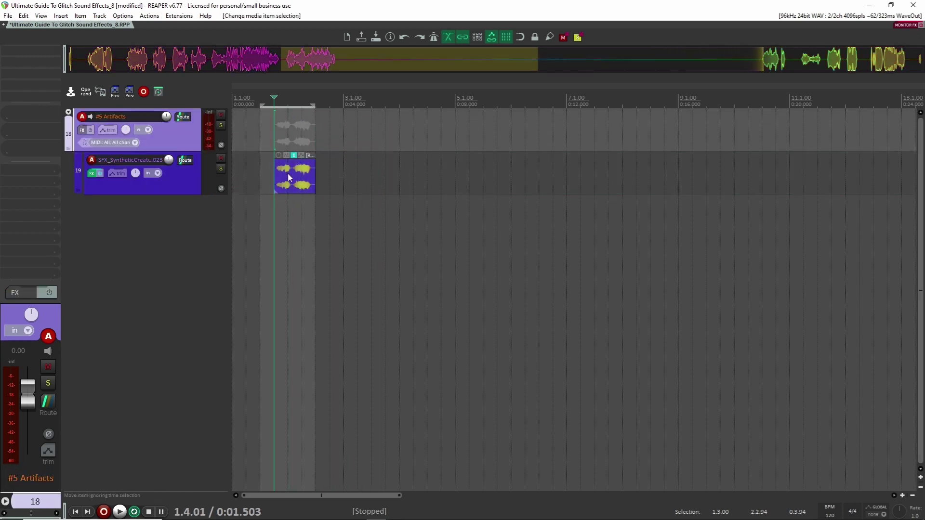
# Step: Audition the shriek clip briefly at its current speed
pyautogui.scroll(5, 287, 173)
pyautogui.moveTo(292, 174); pyautogui.dragTo(290, 182)
pyautogui.press('space')
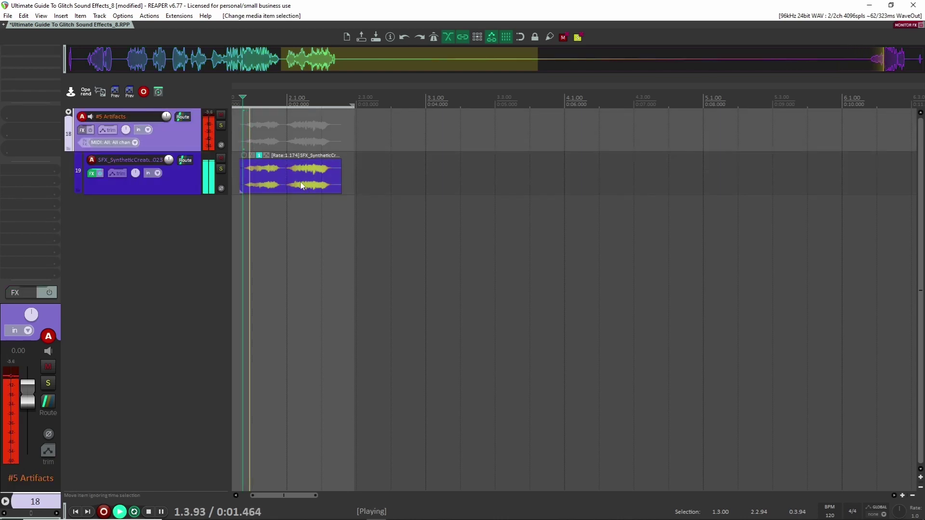
pyautogui.press('space')
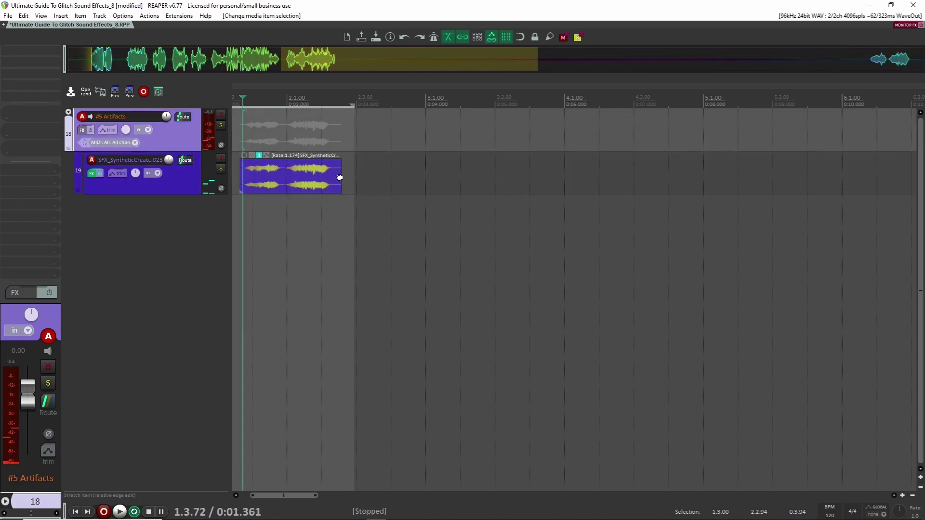
# Step: Stretch the shriek clip to a playback rate of about 0.237 and play it from just before 2.1.00
pyautogui.moveTo(340, 177); pyautogui.dragTo(740, 180)
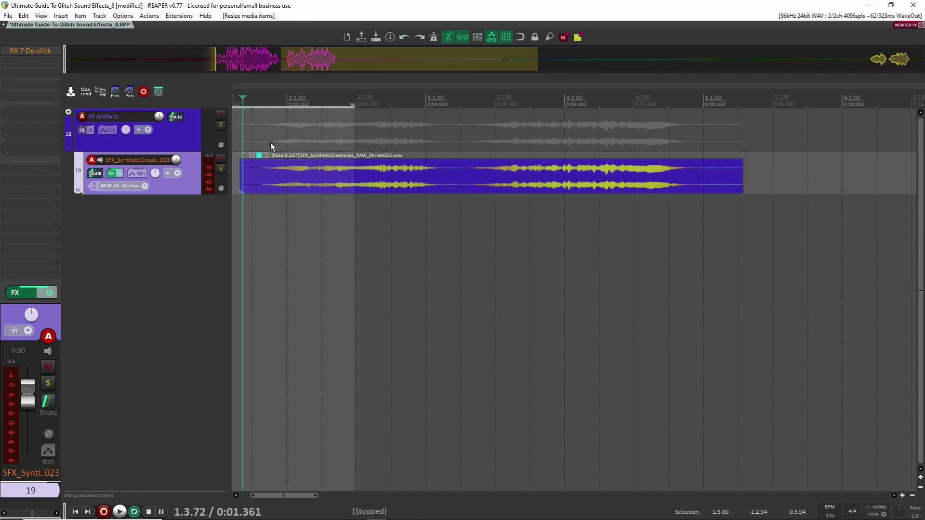
pyautogui.click(279, 138)
pyautogui.press('space')
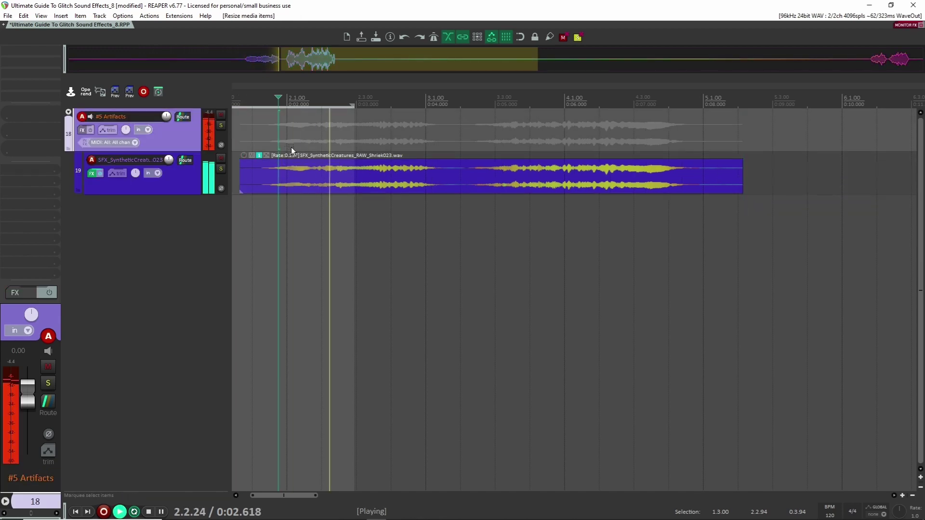
# Step: Audition the stretched shriek clip from just after 3.1.00 and again from its first half
pyautogui.click(527, 138)
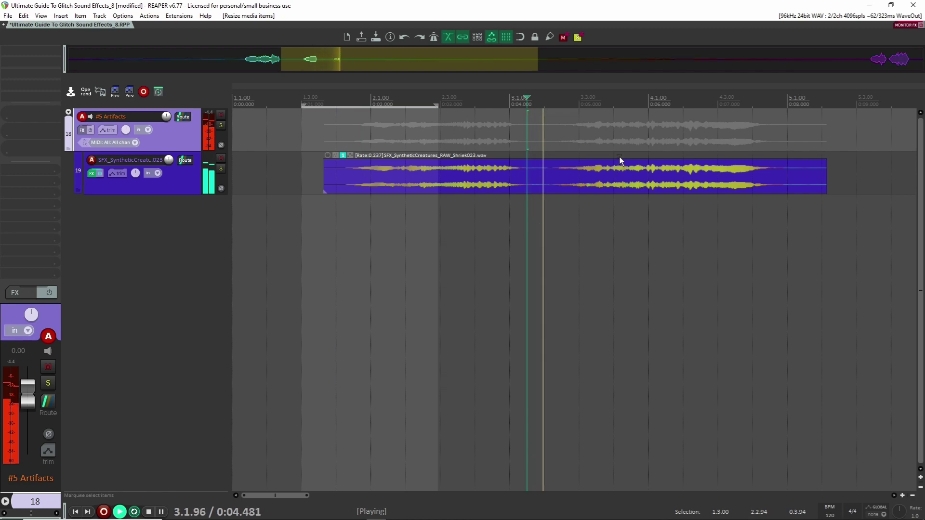
pyautogui.press('space')
pyautogui.click(414, 143)
pyautogui.press('space')
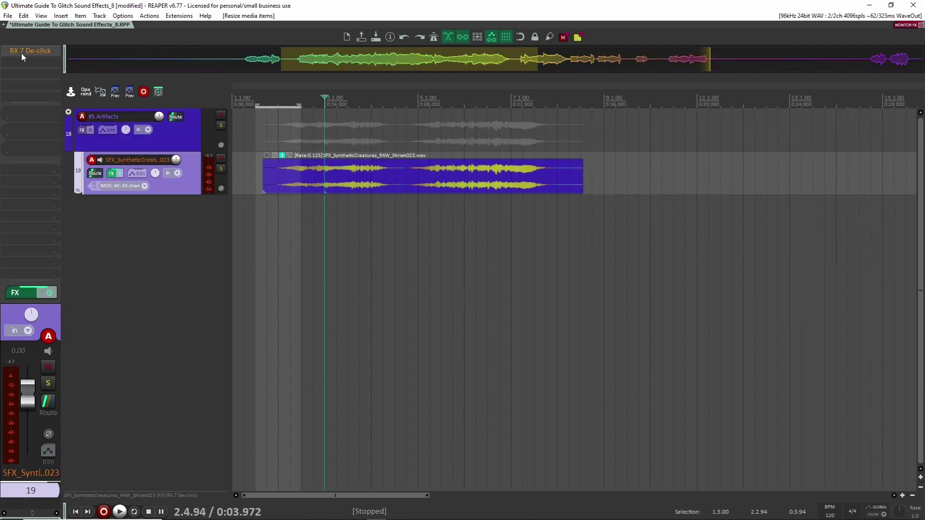
# Step: Enable RX 7 De-click on the shriek track, open its window and place it clear of the clip
pyautogui.click(25, 53)
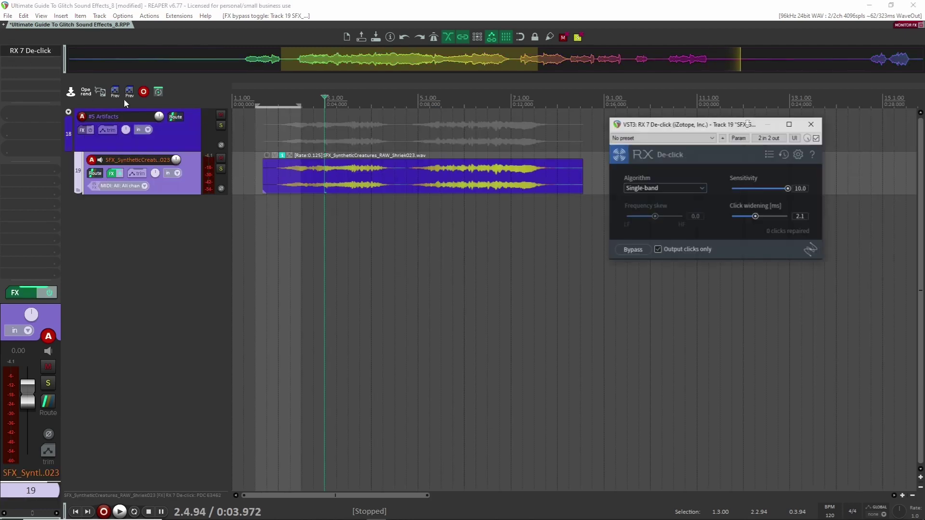
pyautogui.moveTo(705, 125); pyautogui.dragTo(607, 142)
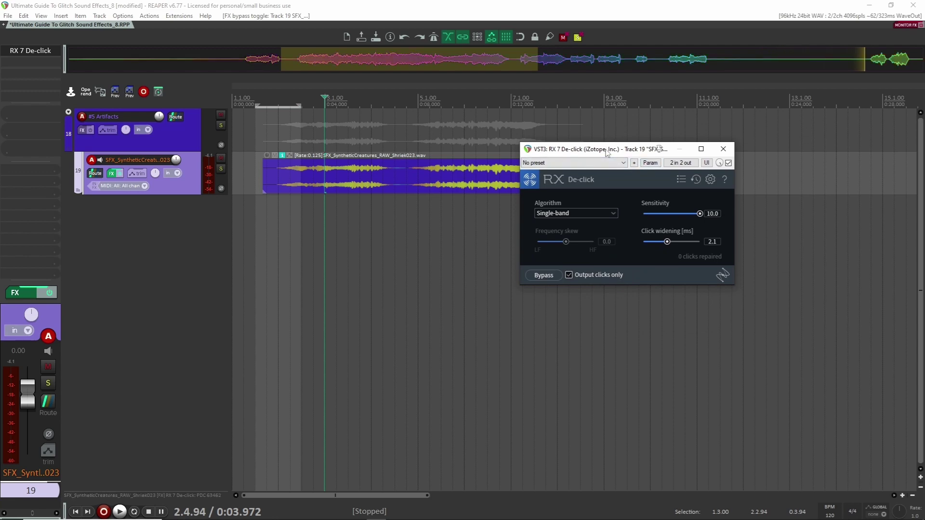
pyautogui.moveTo(607, 151); pyautogui.dragTo(656, 122)
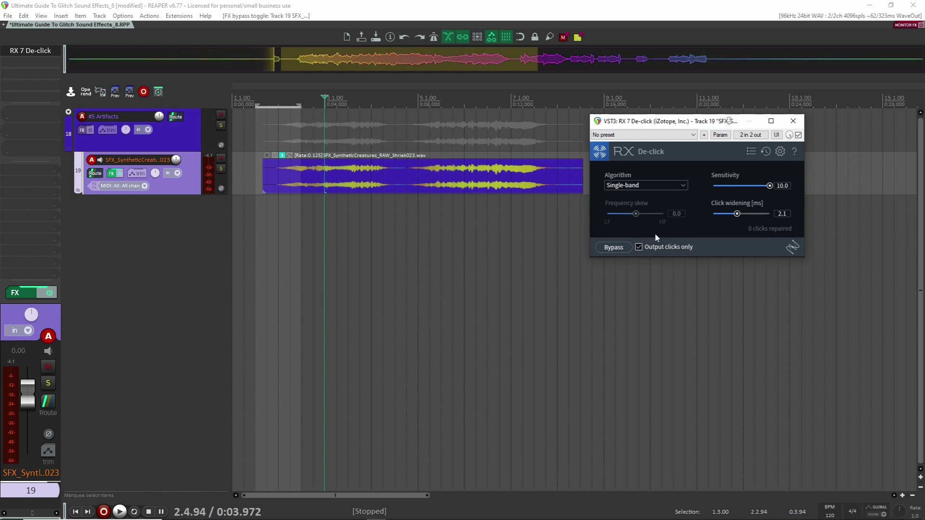
# Step: Set De-click's Click widening to 4.7 ms during playback and audition the shriek clip from several points
pyautogui.click(312, 129)
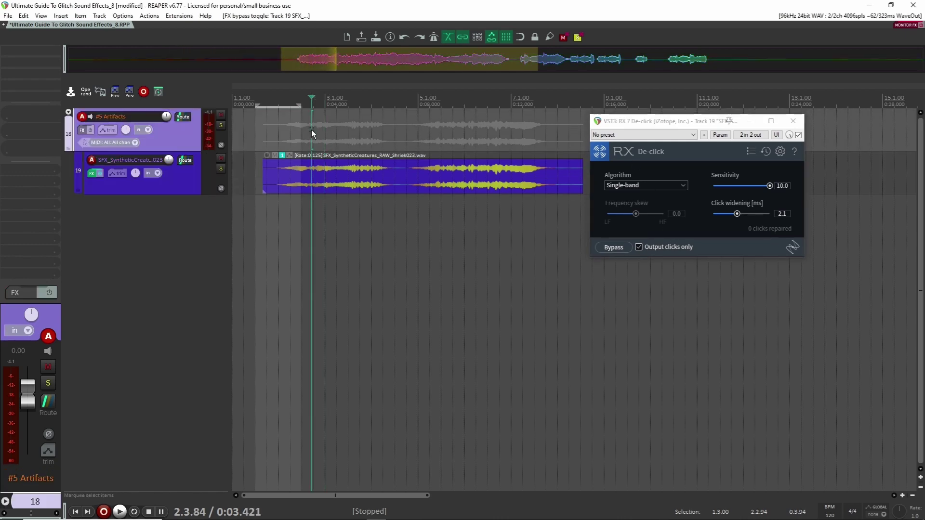
pyautogui.press('space')
pyautogui.moveTo(737, 214); pyautogui.dragTo(766, 214)
pyautogui.press('space')
pyautogui.press('space')
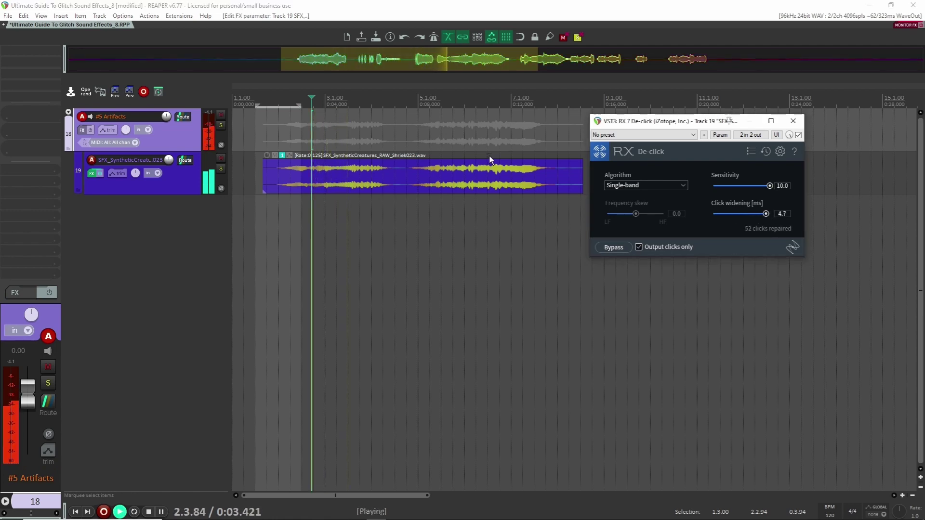
pyautogui.press('space')
pyautogui.click(443, 135)
pyautogui.press('space')
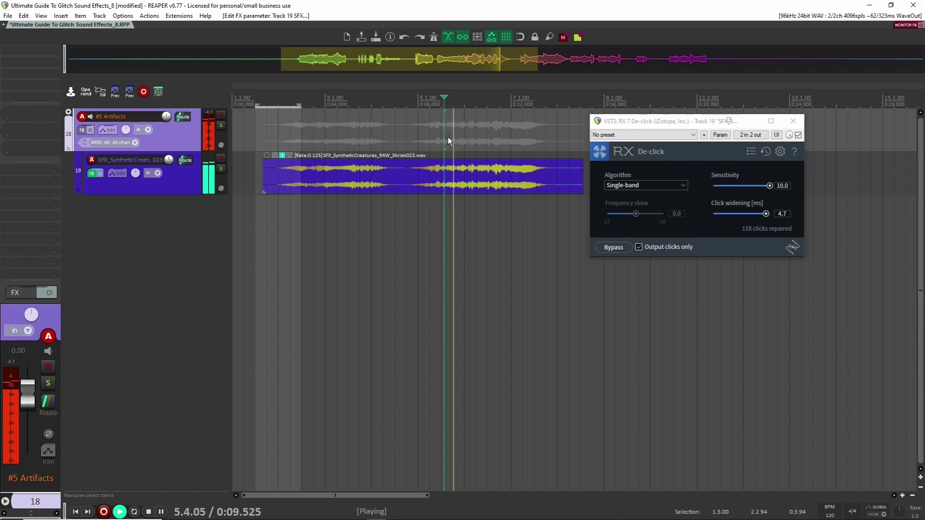
pyautogui.press('space')
pyautogui.click(497, 129)
pyautogui.press('space')
pyautogui.press('space')
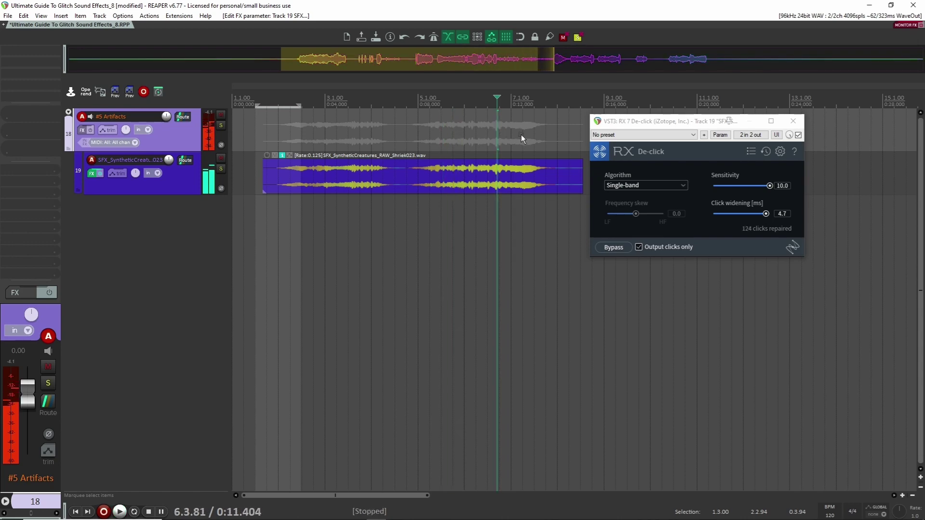
# Step: Time-compress the shriek clip to a playback rate of about 0.314 and audition its first and second halves
pyautogui.click(522, 134)
pyautogui.moveTo(582, 172); pyautogui.dragTo(390, 172)
pyautogui.click(276, 140)
pyautogui.press('space')
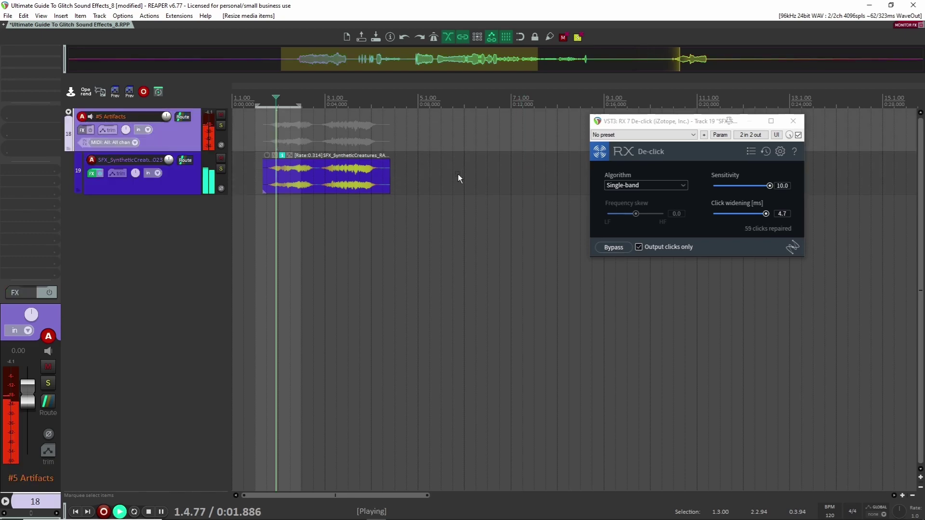
pyautogui.press('space')
pyautogui.click(330, 134)
pyautogui.press('space')
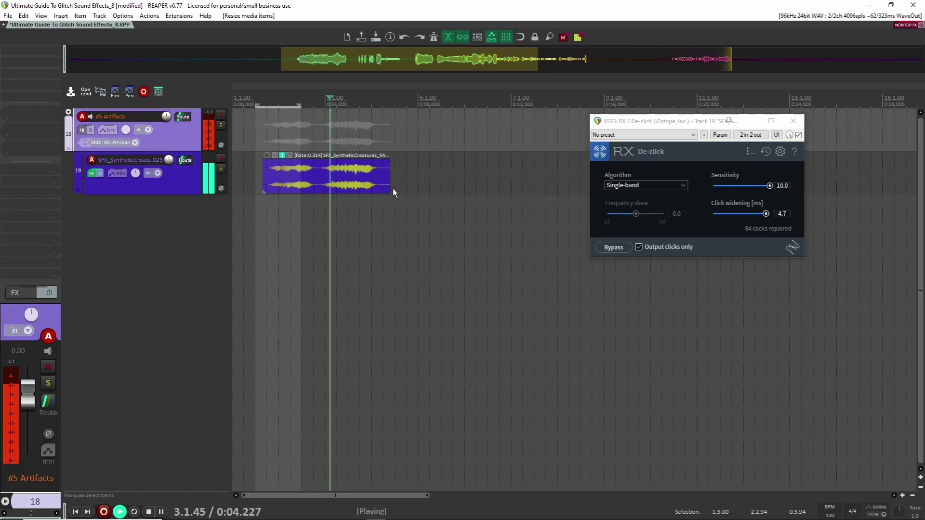
pyautogui.press('space')
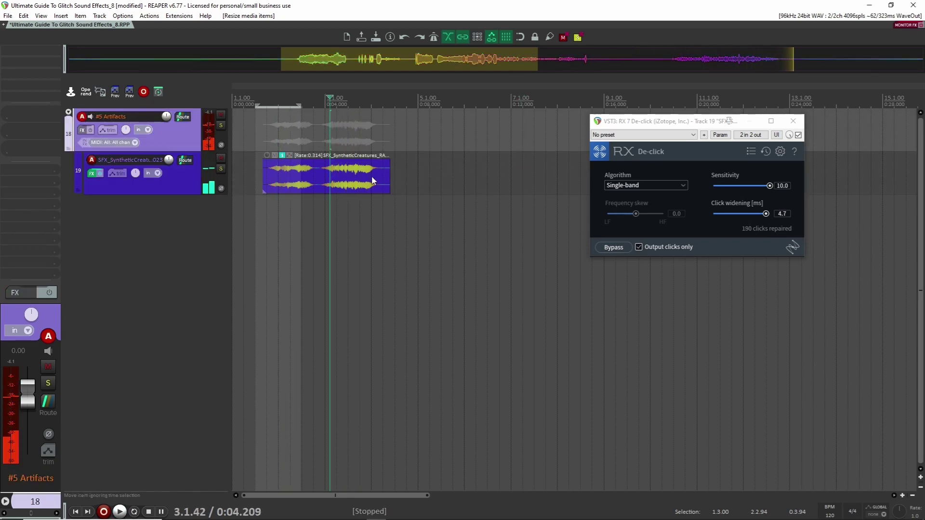
# Step: Time-compress the two-take shriek clip to end just before 3.1.00 and play it from near its start
pyautogui.click(362, 179)
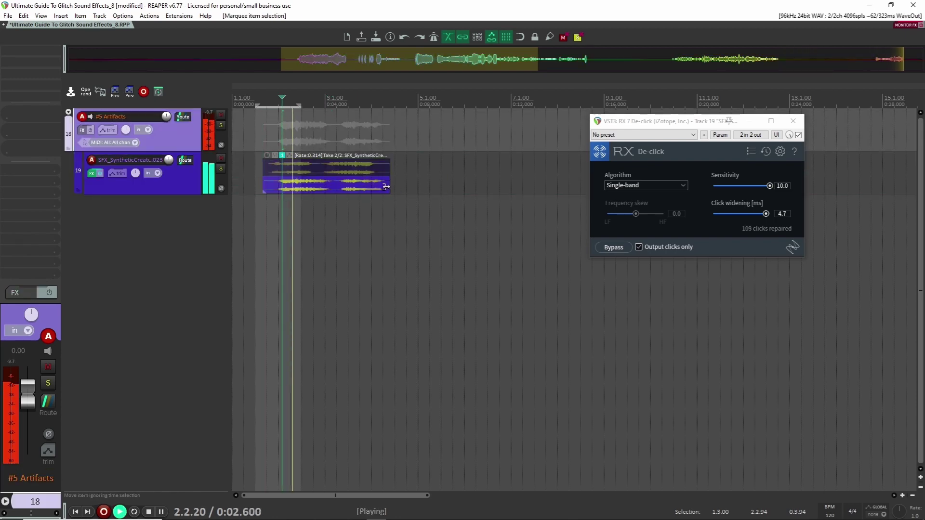
pyautogui.press('space')
pyautogui.keyDown('alt'); pyautogui.moveTo(390, 179); pyautogui.dragTo(310, 187); pyautogui.keyUp('alt')
pyautogui.click(269, 138)
pyautogui.press('space')
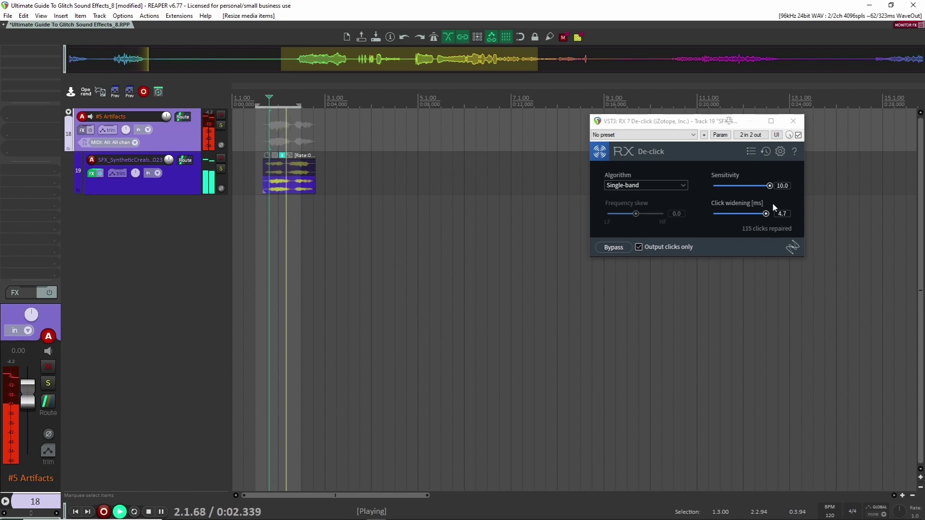
# Step: Set De-click's Click widening to 0.9 ms and return the playhead to near the shriek clip's start
pyautogui.press('space')
pyautogui.moveTo(766, 213); pyautogui.dragTo(727, 215)
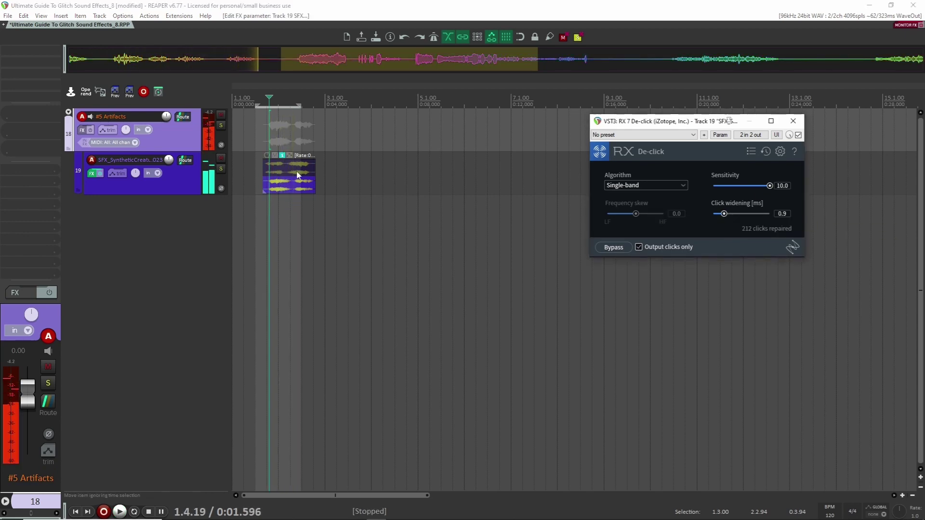
pyautogui.click(277, 142)
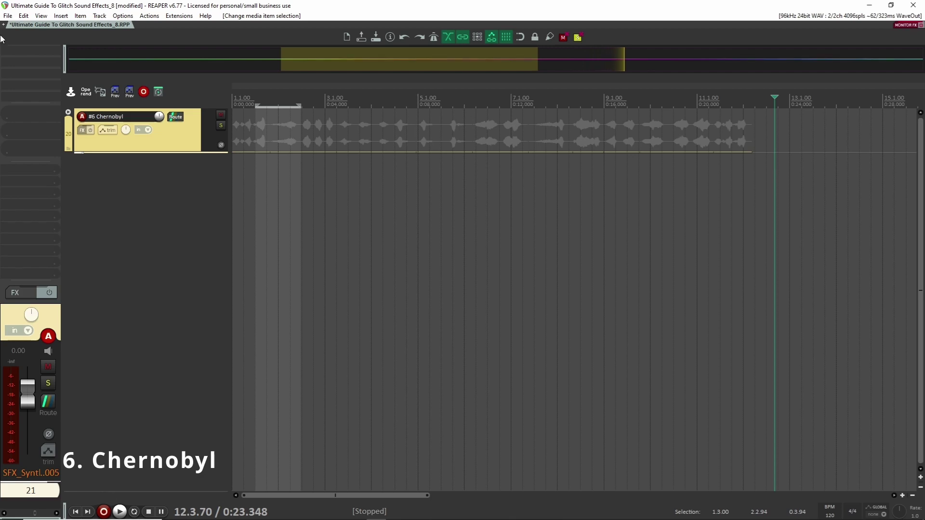
# Step: Expand the #6 Chernobyl folder, open the Variator script and move its window away from the clips
pyautogui.click(69, 112)
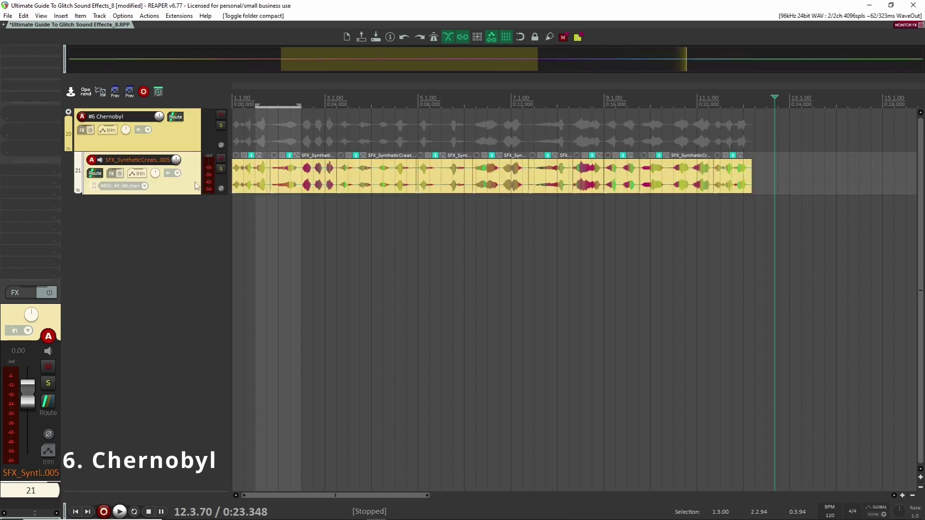
pyautogui.press('v')
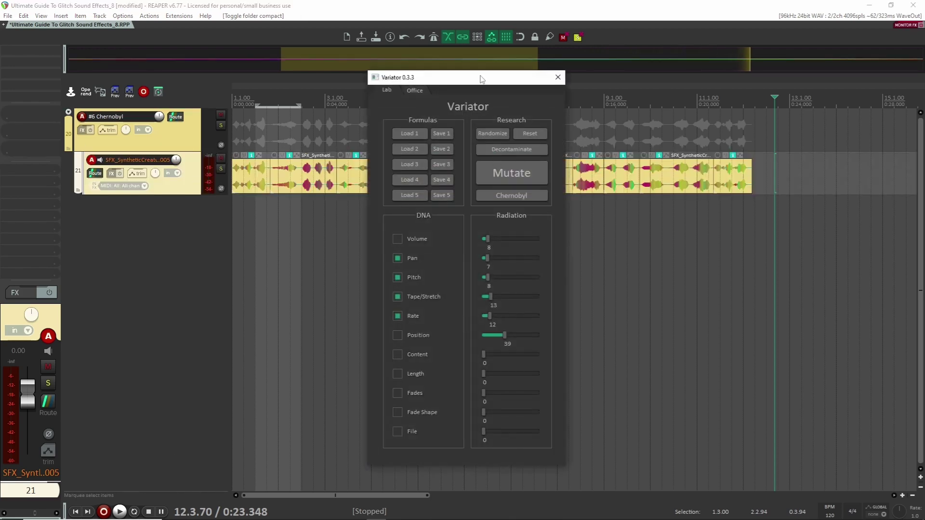
pyautogui.moveTo(481, 79); pyautogui.dragTo(786, 79)
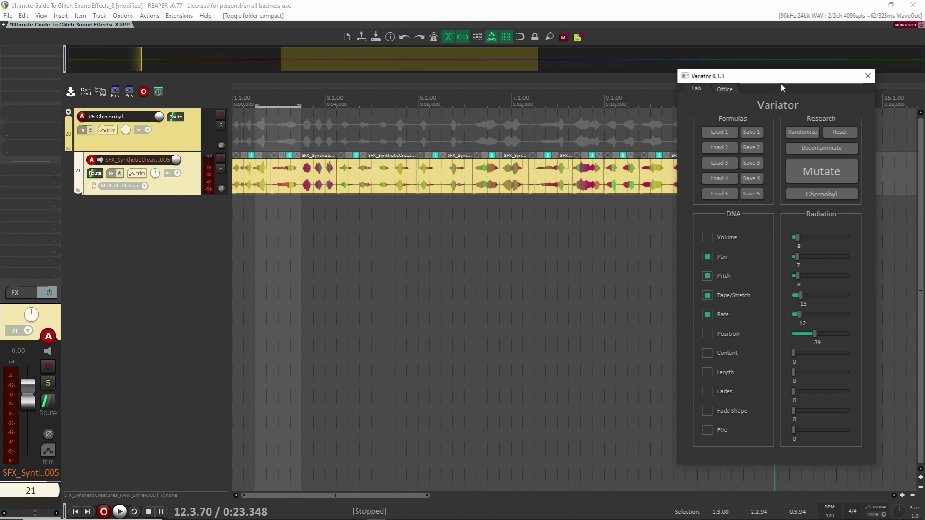
pyautogui.moveTo(782, 80); pyautogui.dragTo(837, 80)
# Step: Solo the child track of #6 Chernobyl and audition its unprocessed clips from about 6.3.00
pyautogui.click(507, 206)
pyautogui.scroll(-3, 509, 206)
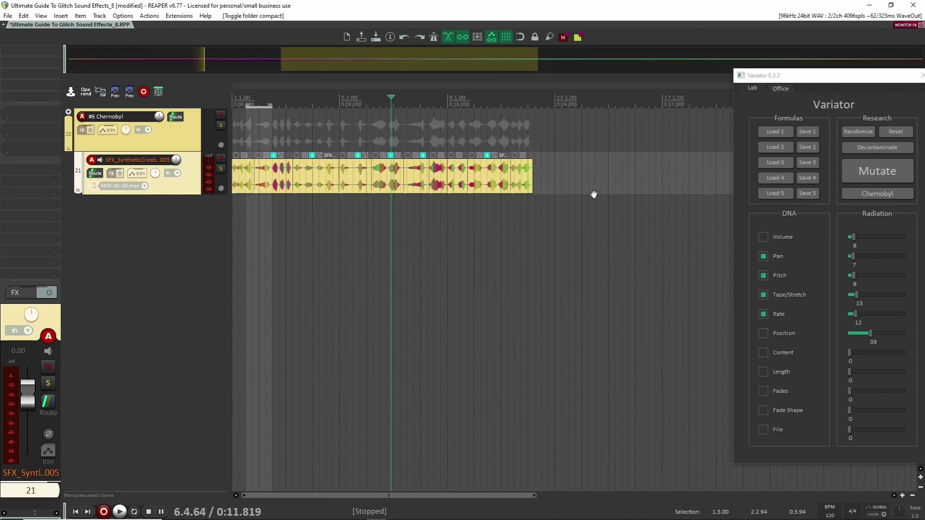
pyautogui.scroll(5, 342, 138)
pyautogui.click(221, 169)
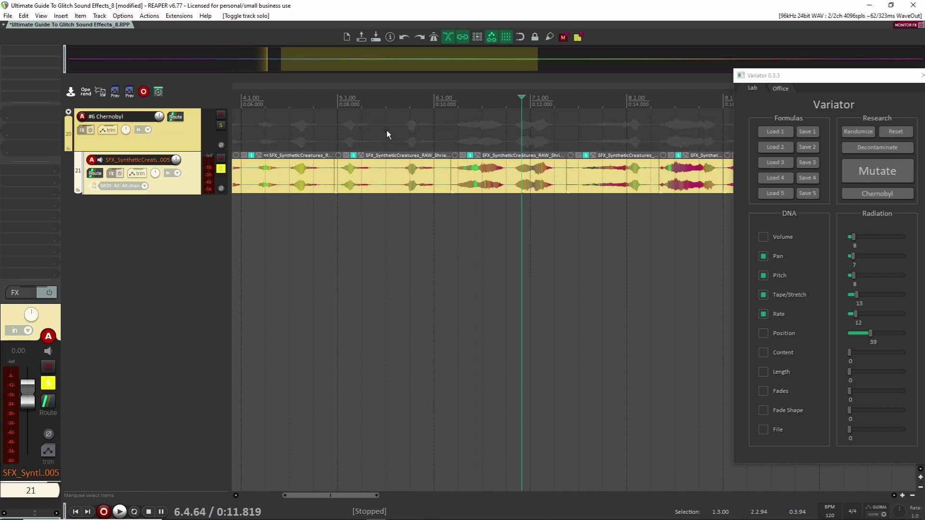
pyautogui.click(397, 132)
pyautogui.click(482, 131)
pyautogui.press('space')
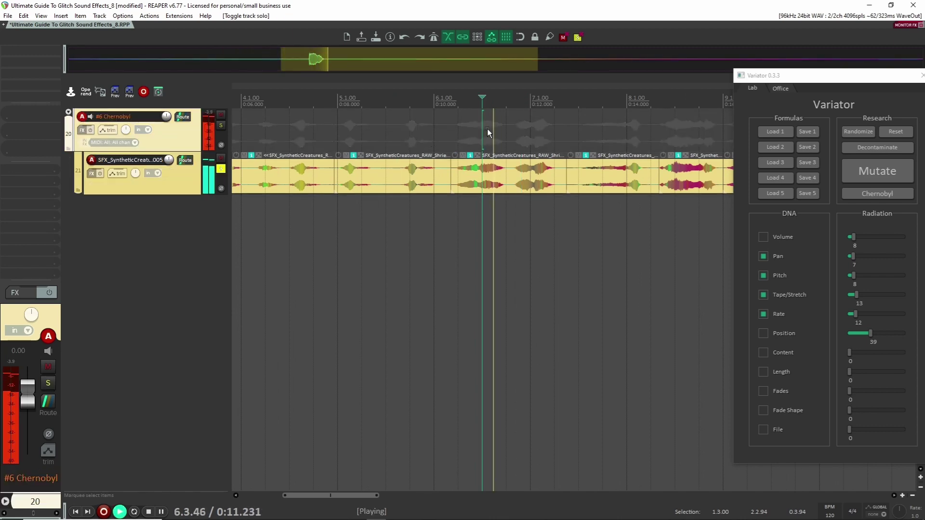
pyautogui.press('space')
# Step: Select all clips on the soloed shriek track and apply Variator's Chernobyl function to them
pyautogui.scroll(-4, 467, 202)
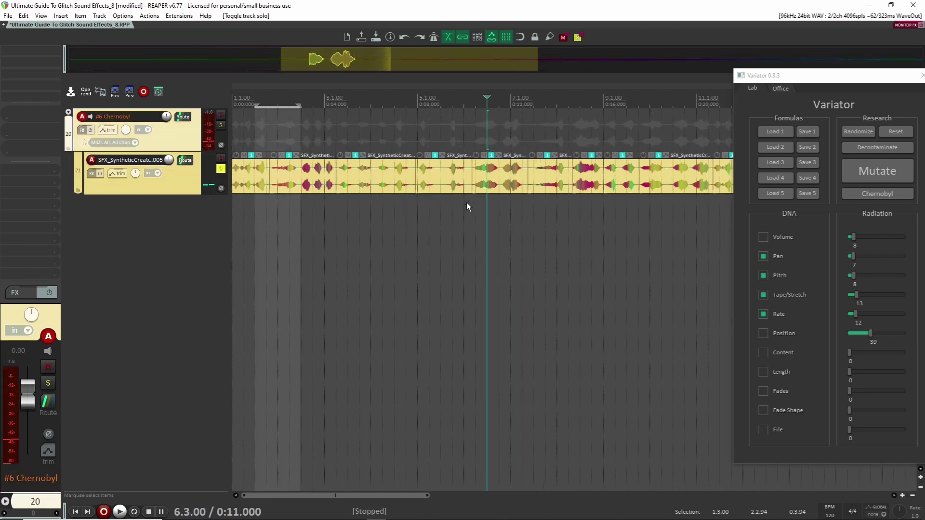
pyautogui.scroll(-3, 466, 203)
pyautogui.moveTo(586, 198); pyautogui.dragTo(149, 161)
pyautogui.moveTo(828, 77); pyautogui.dragTo(540, 90)
pyautogui.click(588, 206)
# Step: Play the scrambled clips from the start of the time selection, at about 1.3.08
pyautogui.click(248, 128)
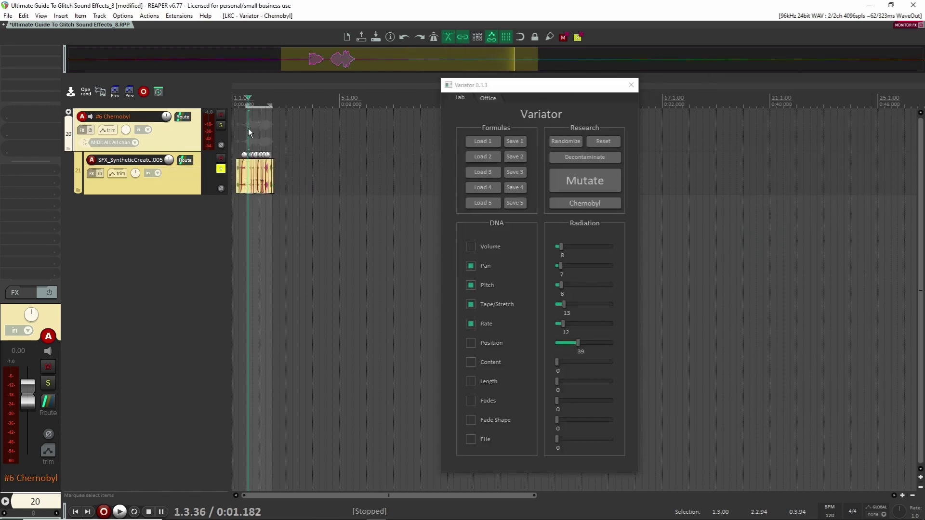
pyautogui.scroll(6, 248, 128)
pyautogui.scroll(-2, 272, 139)
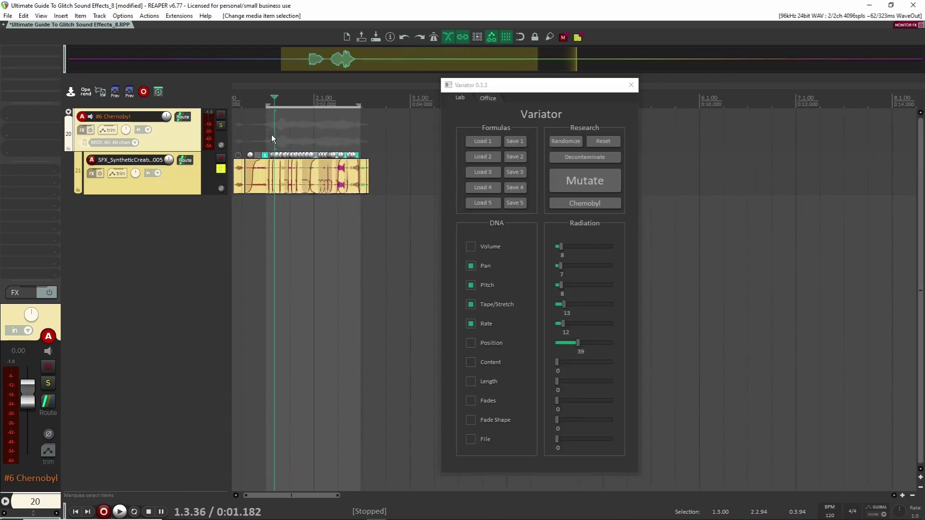
pyautogui.click(251, 140)
pyautogui.click(242, 131)
pyautogui.click(268, 133)
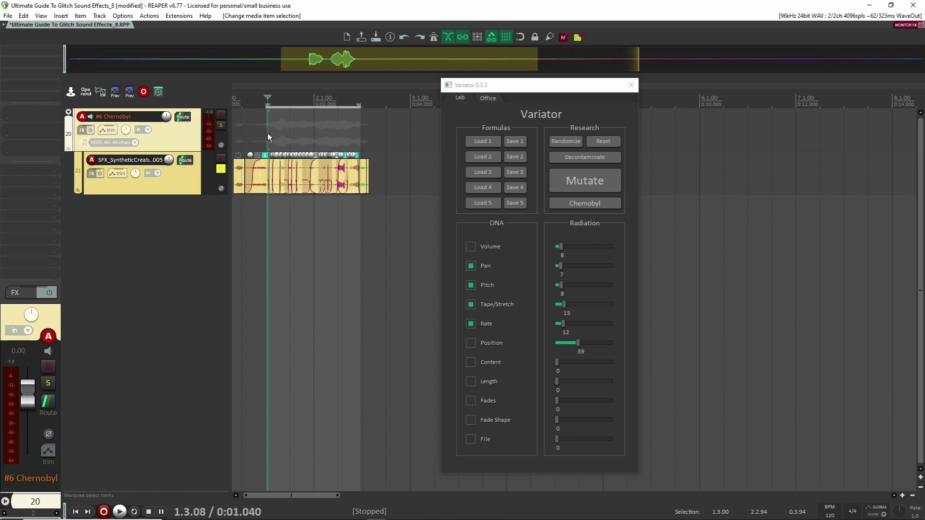
pyautogui.press('space')
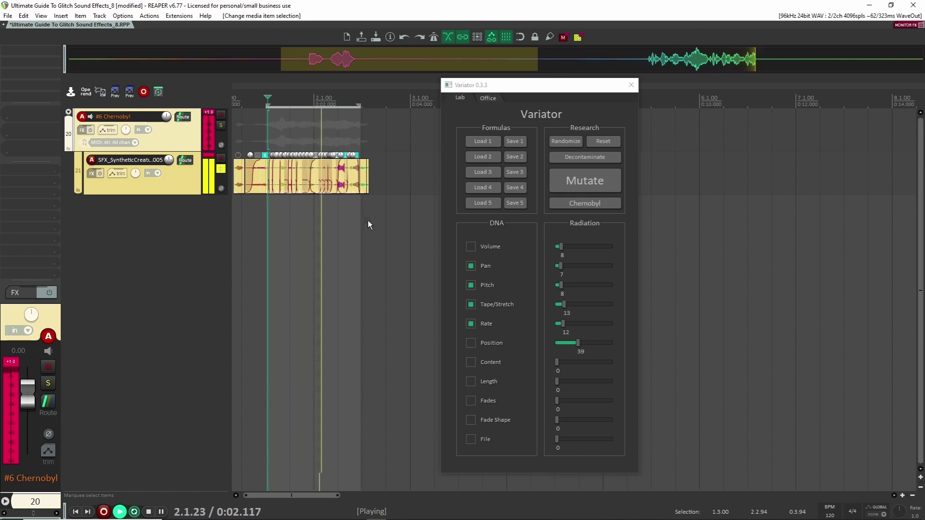
pyautogui.press('space')
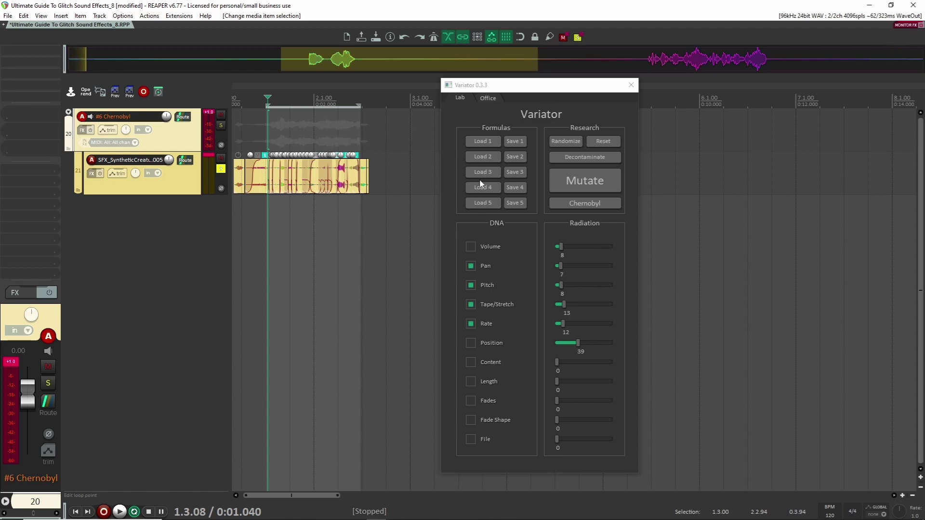
# Step: Reselect all the scrambled clips, run Chernobyl on them again and play the new variation from about 1.3.30
pyautogui.moveTo(402, 150); pyautogui.dragTo(257, 222)
pyautogui.click(586, 204)
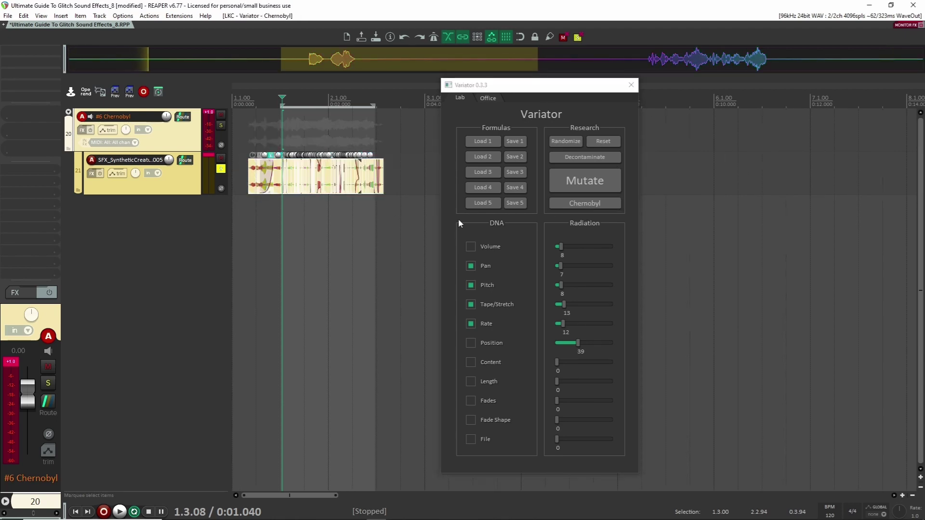
pyautogui.click(296, 140)
pyautogui.press('space')
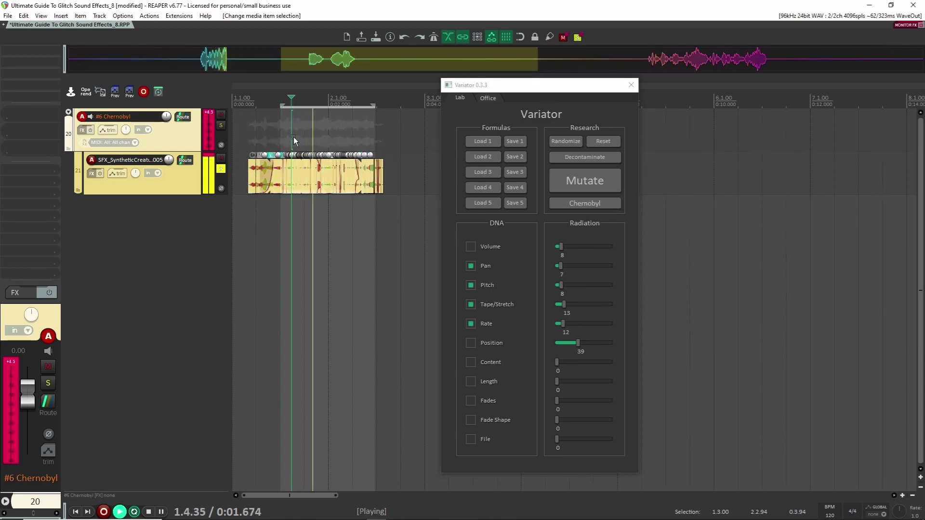
# Step: Run Chernobyl once more during playback, audition the result, stop, and unsolo the shriek track
pyautogui.click(585, 204)
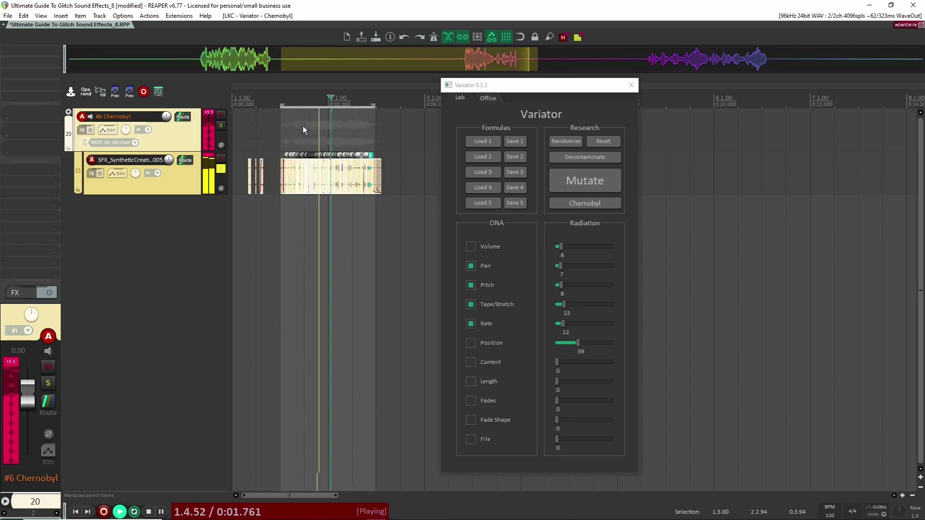
pyautogui.click(278, 224)
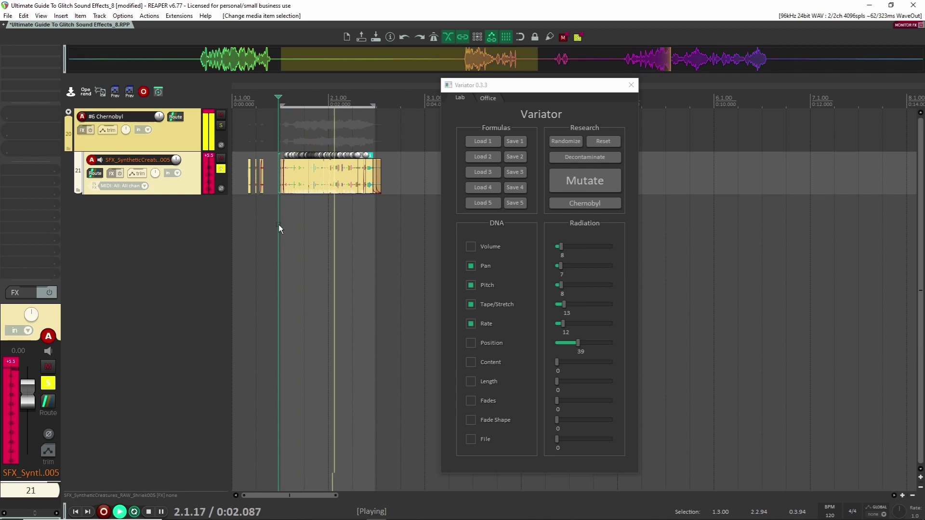
pyautogui.press('space')
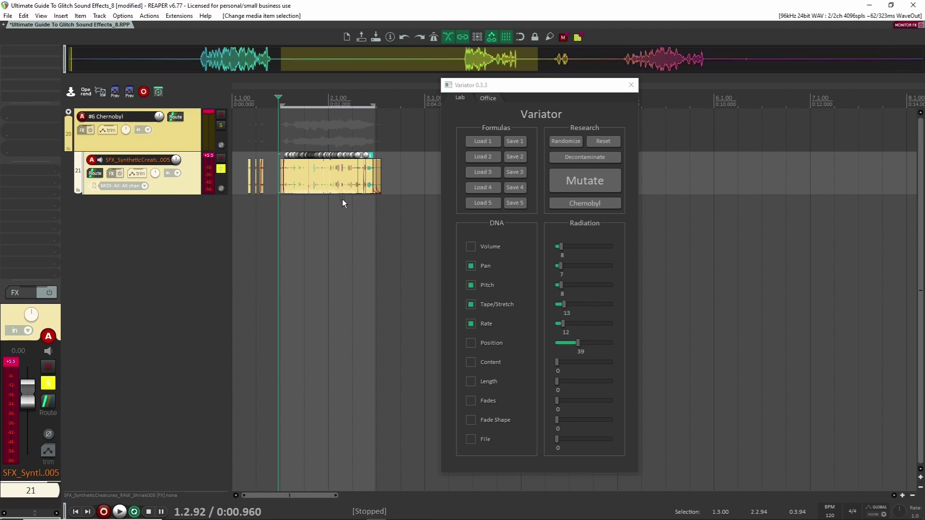
pyautogui.click(221, 169)
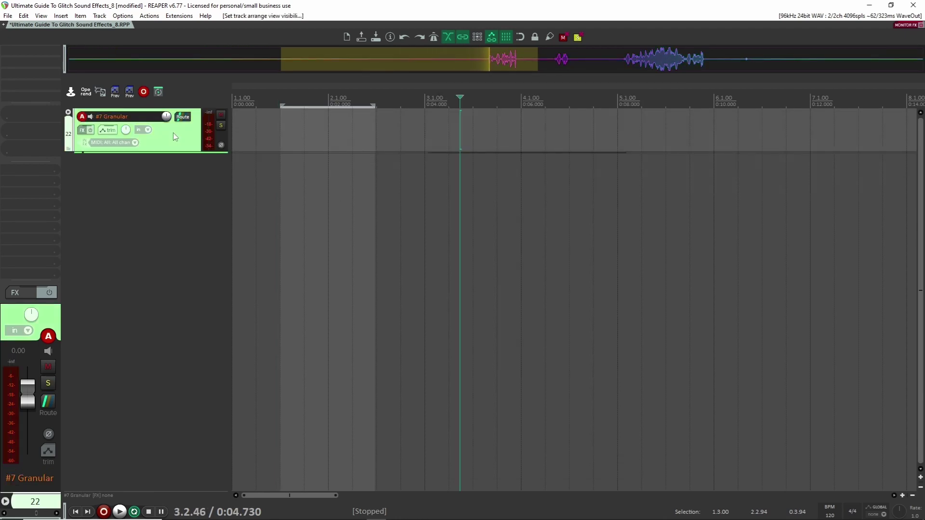
# Step: Expand the #7 Granular folder and select its padshop track
pyautogui.click(68, 112)
pyautogui.click(177, 179)
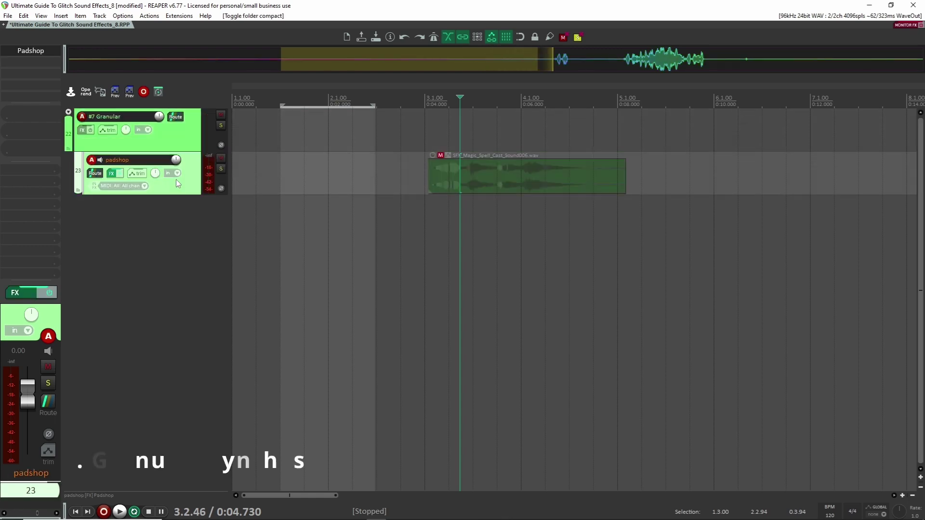
# Step: Open the Padshop instrument on the padshop track and move its window clear of the magic spell clip
pyautogui.click(45, 48)
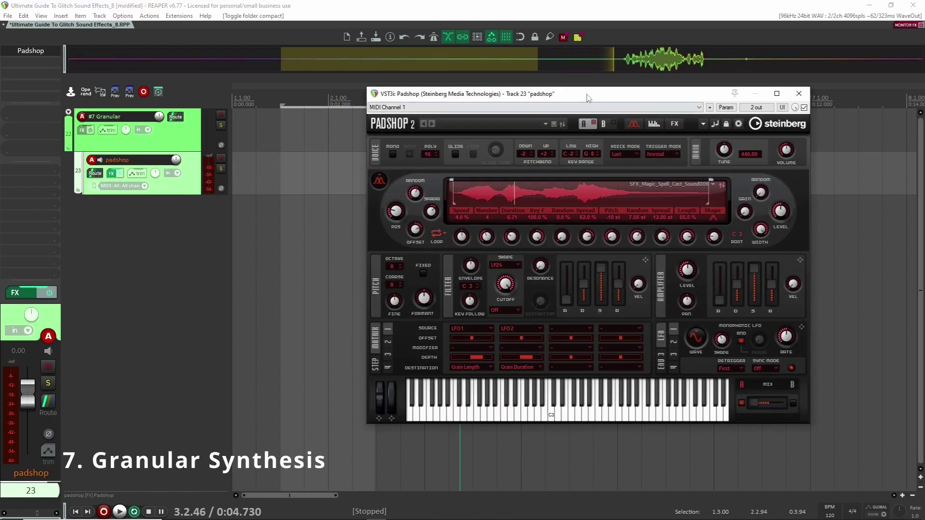
pyautogui.moveTo(587, 98)
pyautogui.mouseDown()
pyautogui.moveTo(554, 112)
pyautogui.moveTo(555, 83)
pyautogui.moveTo(626, 235)
pyautogui.moveTo(593, 183)
pyautogui.moveTo(593, 128)
pyautogui.moveTo(573, 86)
pyautogui.mouseUp()
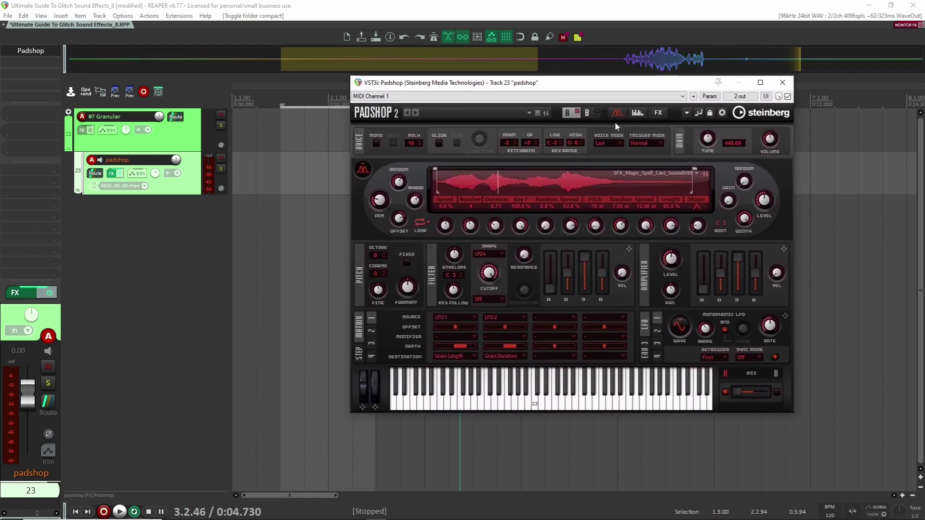
pyautogui.moveTo(555, 86); pyautogui.dragTo(800, 148)
# Step: Unmute the SFX_Magic_Spell_Cast_Sound006 clip, audition the original sound from near its start and stop playback
pyautogui.click(439, 154)
pyautogui.click(437, 139)
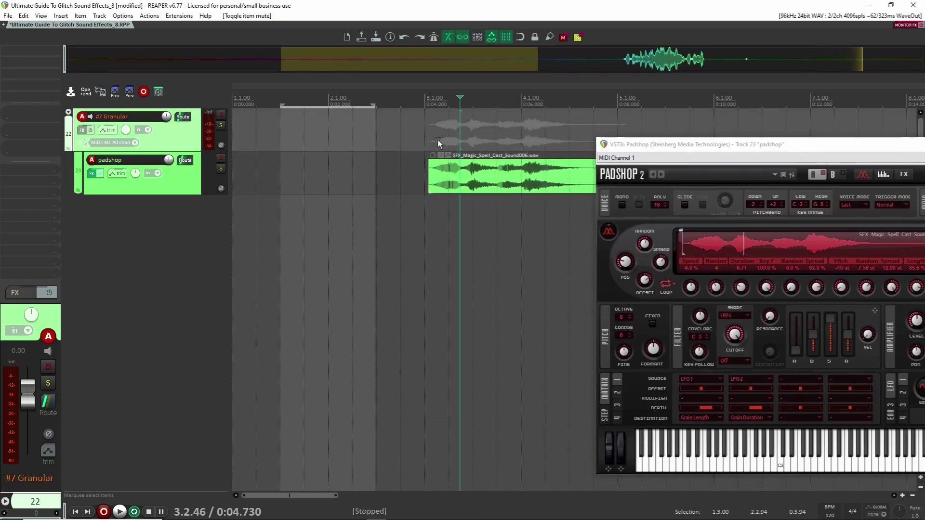
pyautogui.press('space')
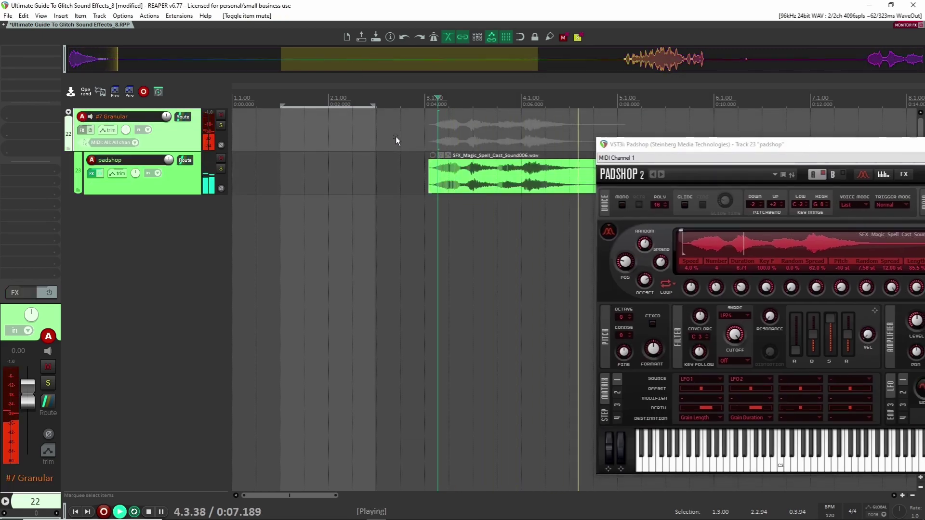
pyautogui.press('space')
pyautogui.click(421, 139)
# Step: Reshape Padshop's grains while it plays, setting the grain length to 19.0 % and raising the grain duration above 17
pyautogui.moveTo(748, 146); pyautogui.dragTo(461, 101)
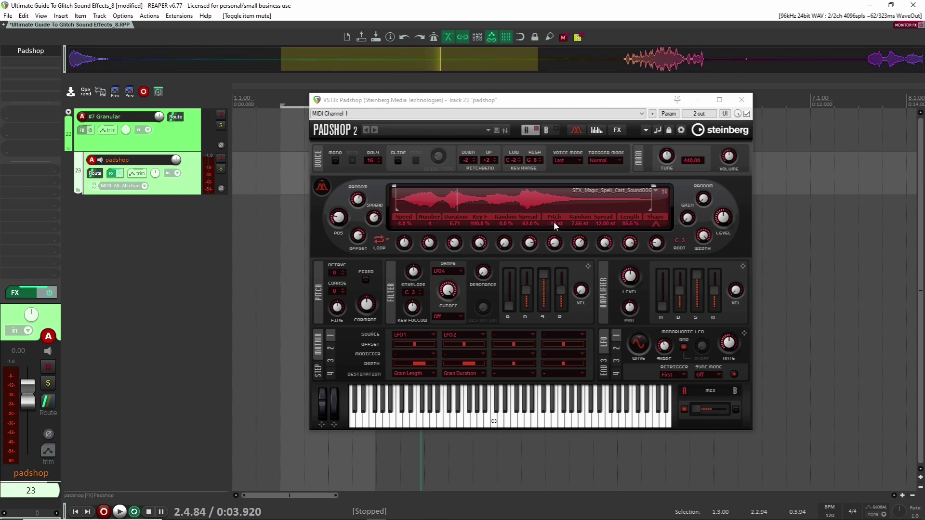
pyautogui.moveTo(629, 243); pyautogui.dragTo(628, 302)
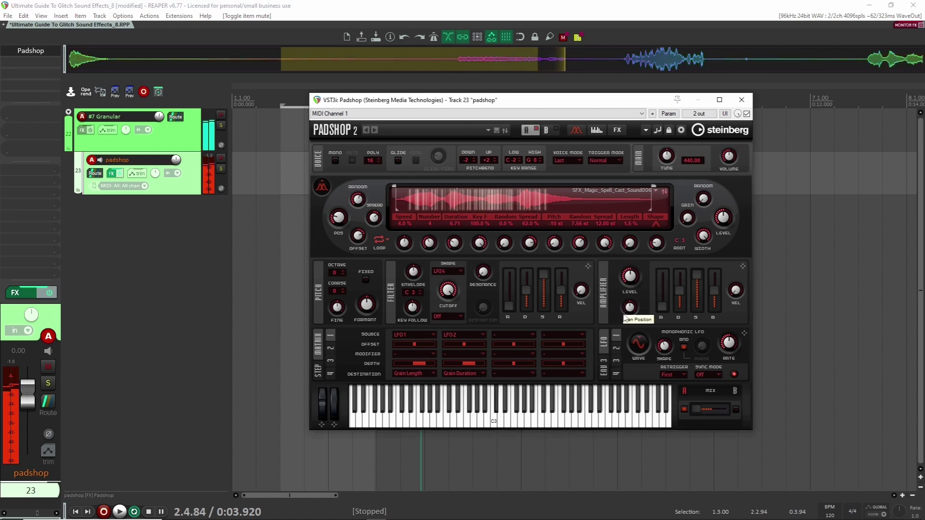
pyautogui.moveTo(454, 246); pyautogui.dragTo(455, 219)
pyautogui.moveTo(630, 244); pyautogui.dragTo(646, 163)
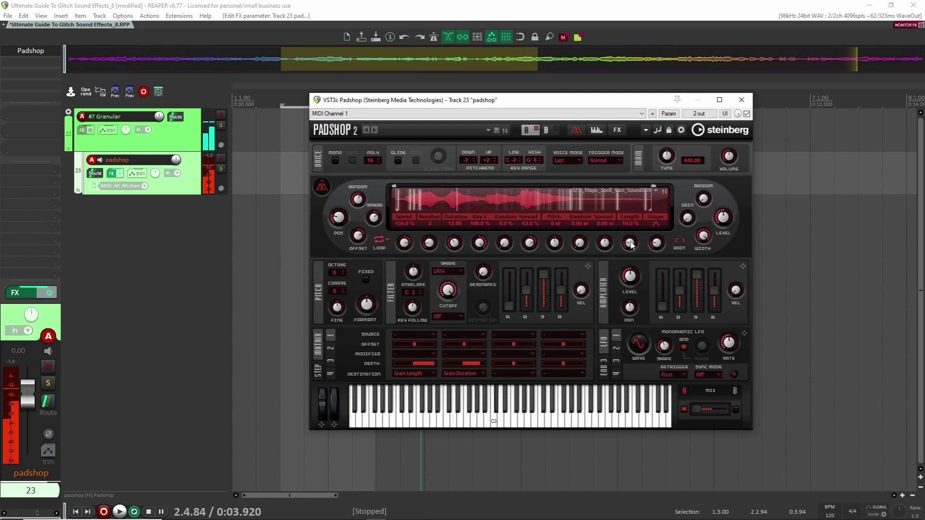
pyautogui.keyDown('ctrl'); pyautogui.click(633, 246); pyautogui.keyUp('ctrl')
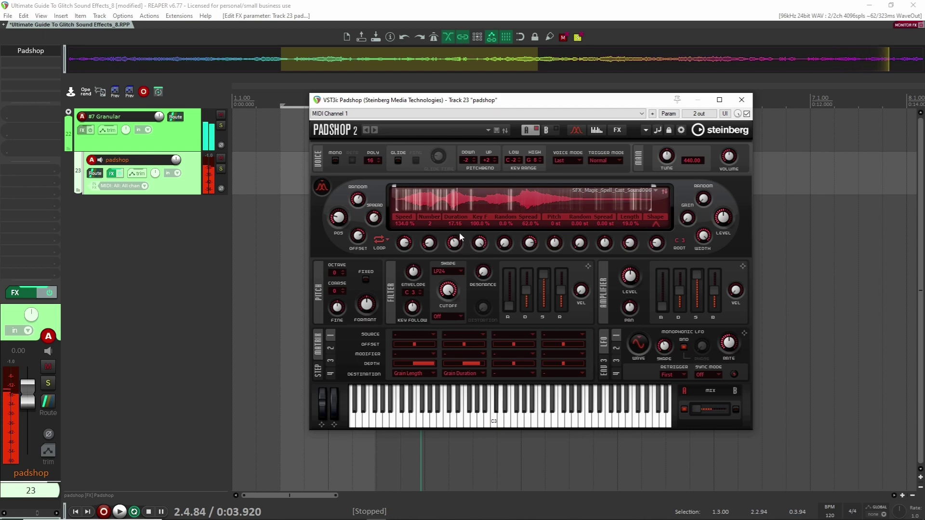
pyautogui.moveTo(455, 243); pyautogui.dragTo(459, 226)
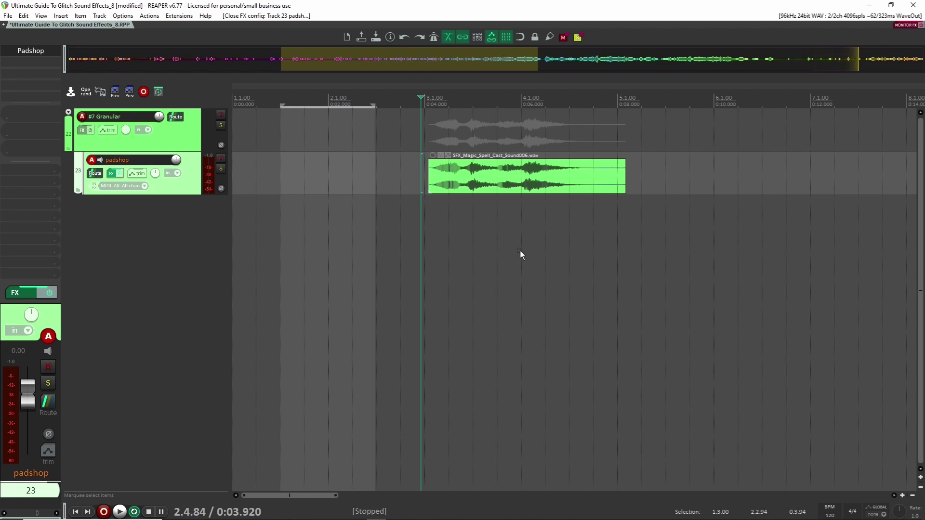
# Step: Mute the magic spell clip and switch from the #7 Granular folder to the expanded #8 Sound Design Sampling folder
pyautogui.hotkey('ctrl', 'm')
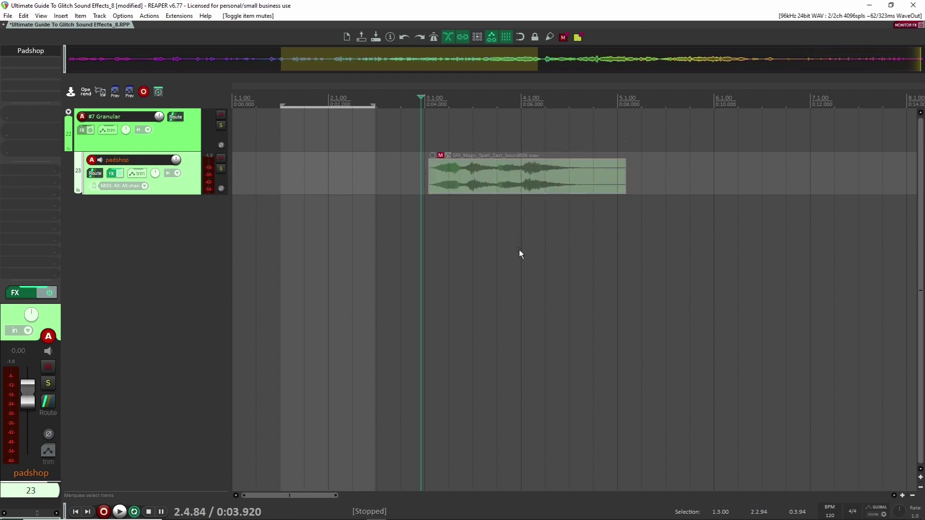
pyautogui.click(68, 113)
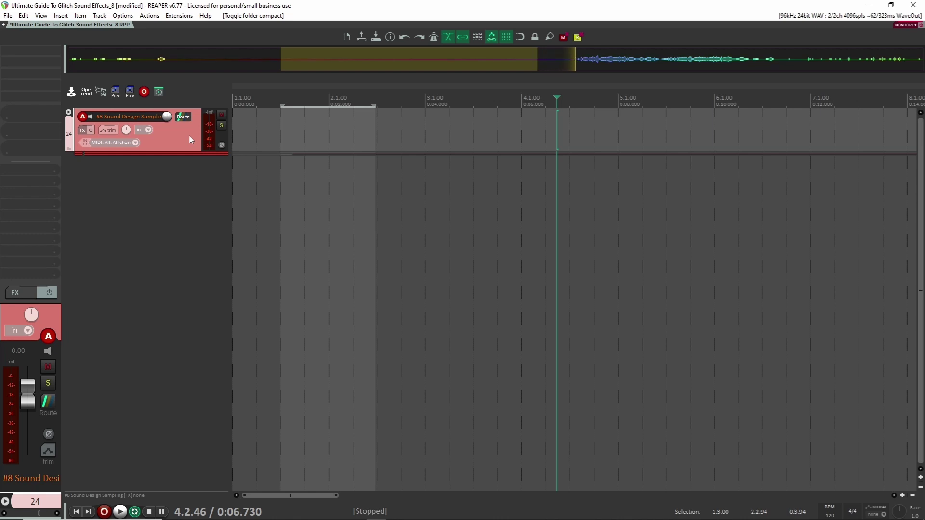
pyautogui.click(69, 113)
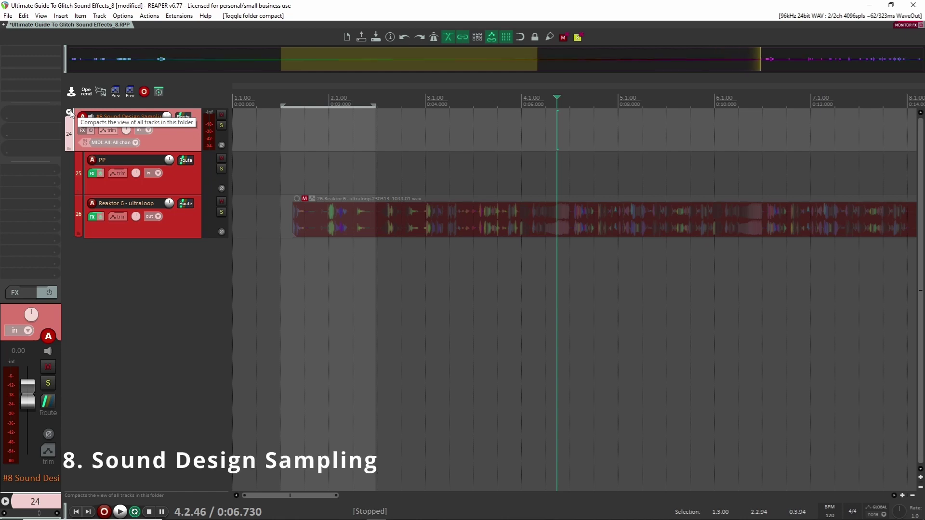
# Step: Unmute the Reaktor 6 ultraloop clip and move it up onto the PP track
pyautogui.moveTo(580, 157); pyautogui.dragTo(708, 291)
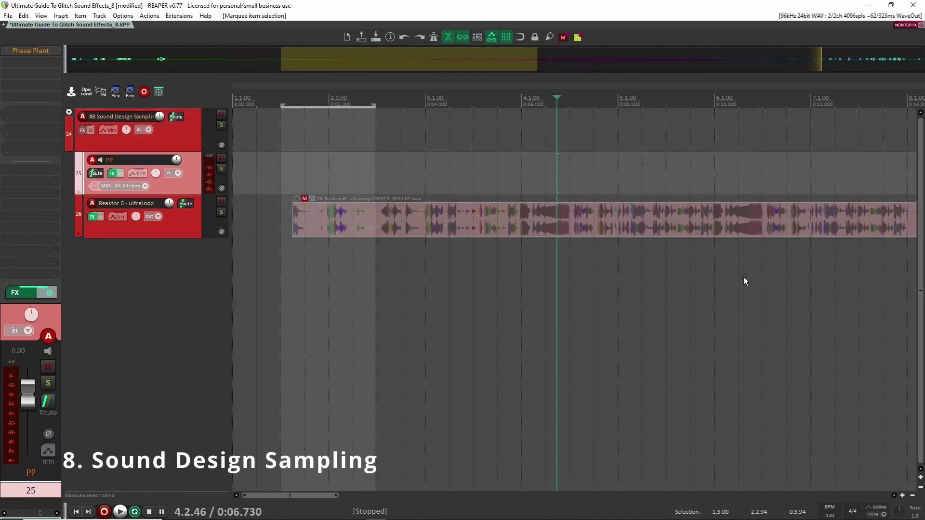
pyautogui.scroll(-1, 679, 250)
pyautogui.scroll(-2, 679, 250)
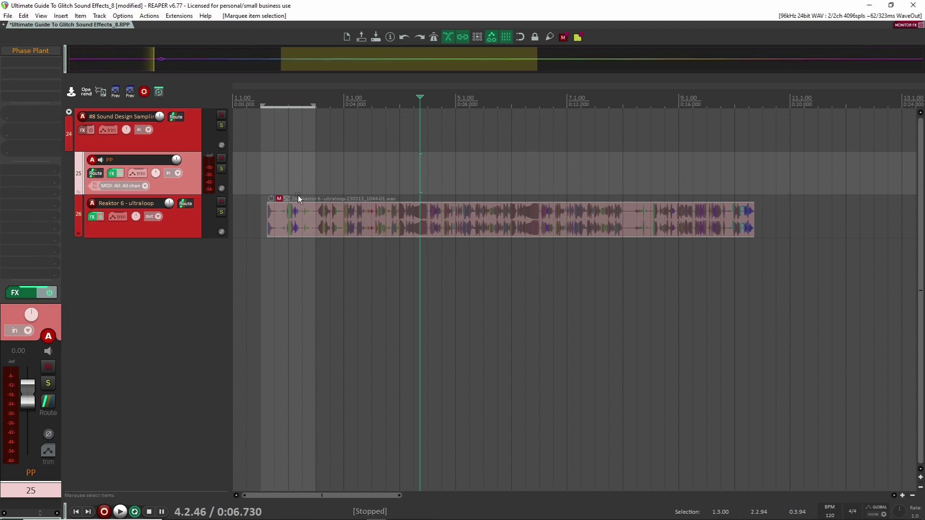
pyautogui.click(281, 199)
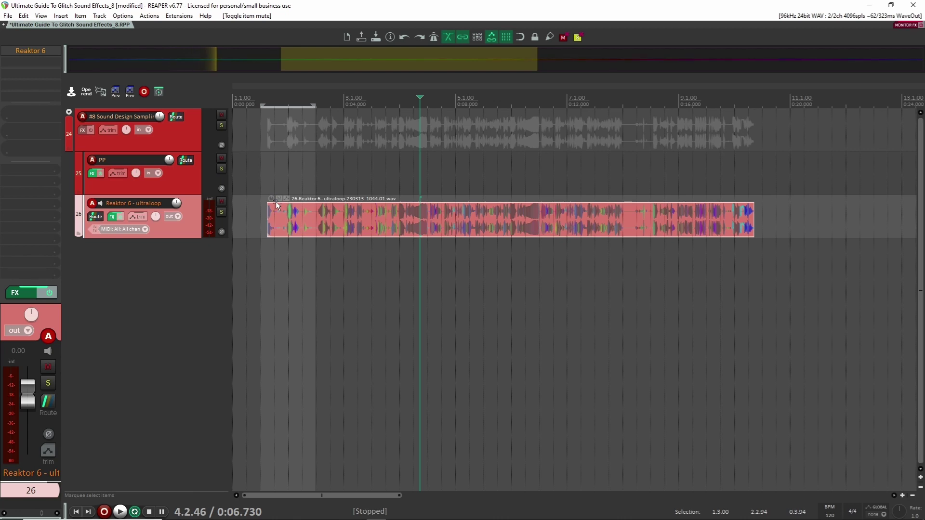
pyautogui.moveTo(300, 221); pyautogui.dragTo(288, 184)
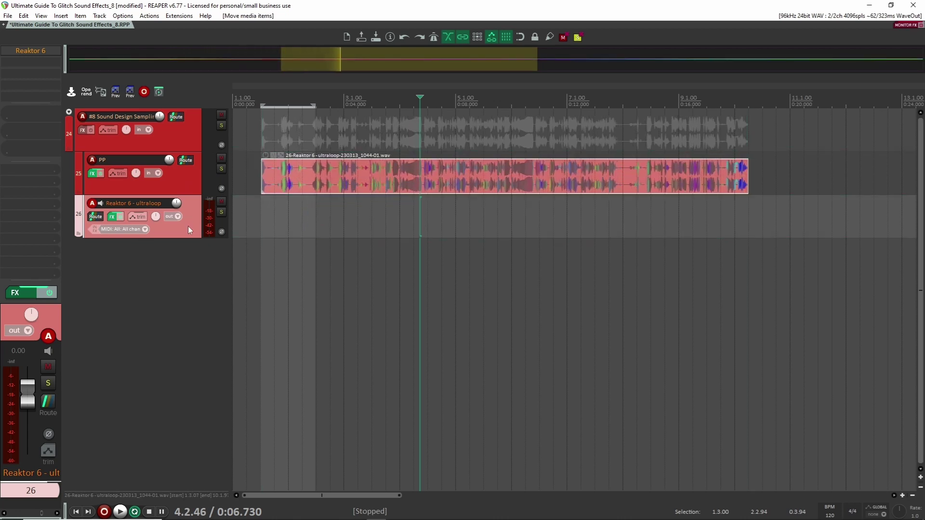
# Step: Open Ultraloop on the Reaktor 6 - ultraloop track and examine its loaded samples in the sample map
pyautogui.keyDown('shift'); pyautogui.click(30, 53); pyautogui.keyUp('shift')
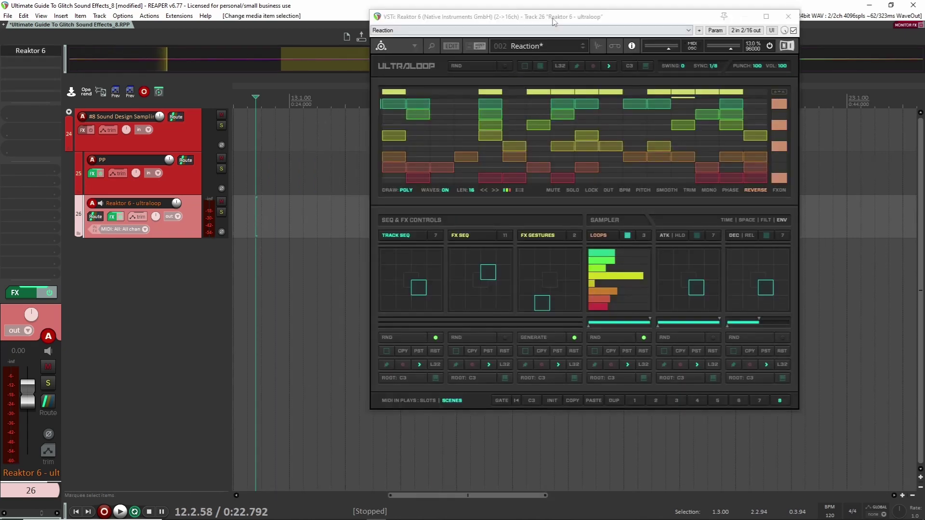
pyautogui.moveTo(554, 20); pyautogui.dragTo(594, 72)
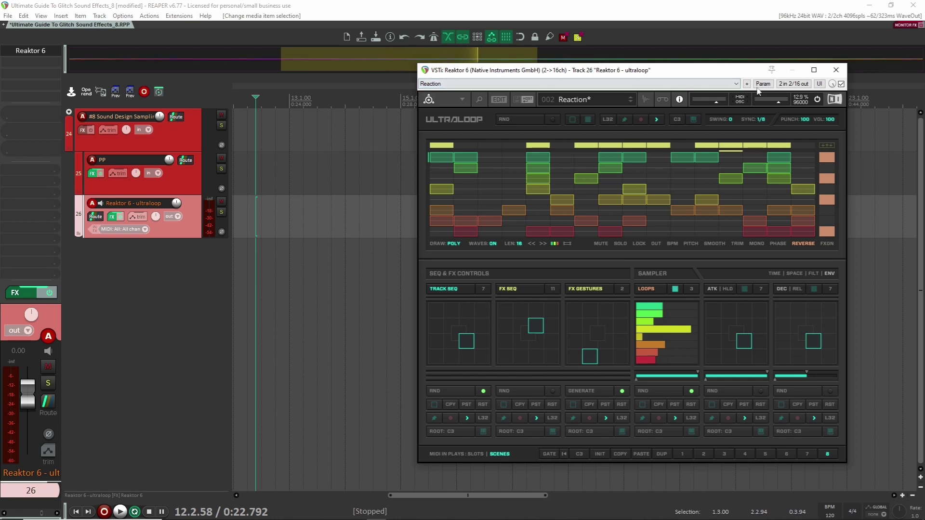
pyautogui.click(645, 98)
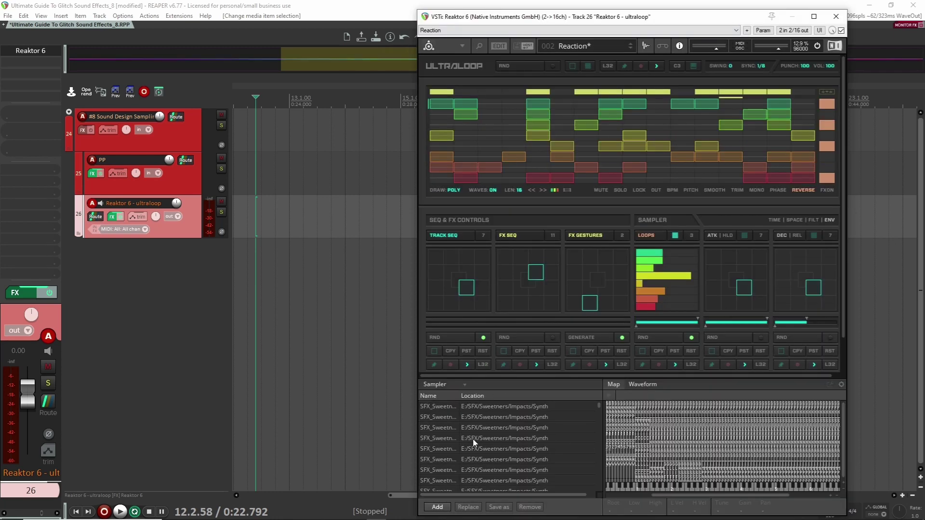
pyautogui.click(647, 45)
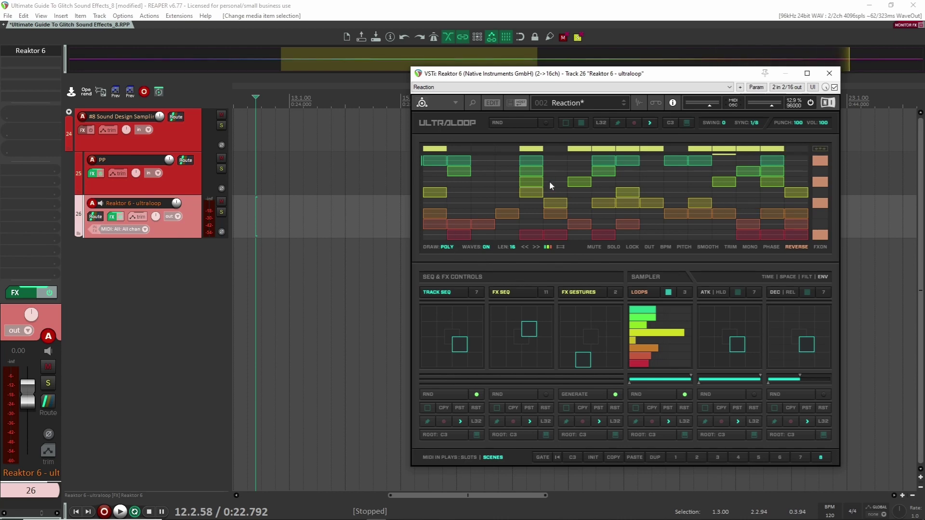
# Step: Start playback just after the existing ultraloop clip and record Ultraloop's output while randomizing its pattern
pyautogui.click(249, 219)
pyautogui.press('space')
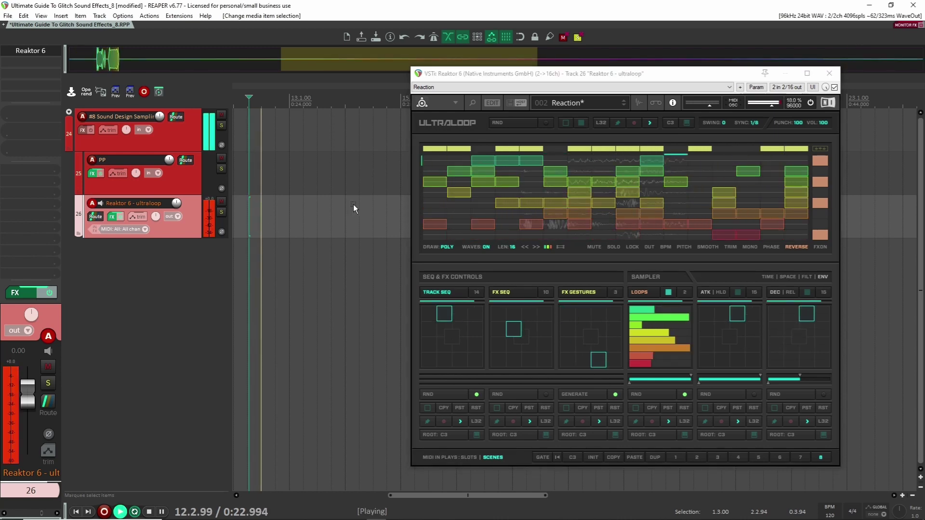
pyautogui.hotkey('ctrl', 'r')
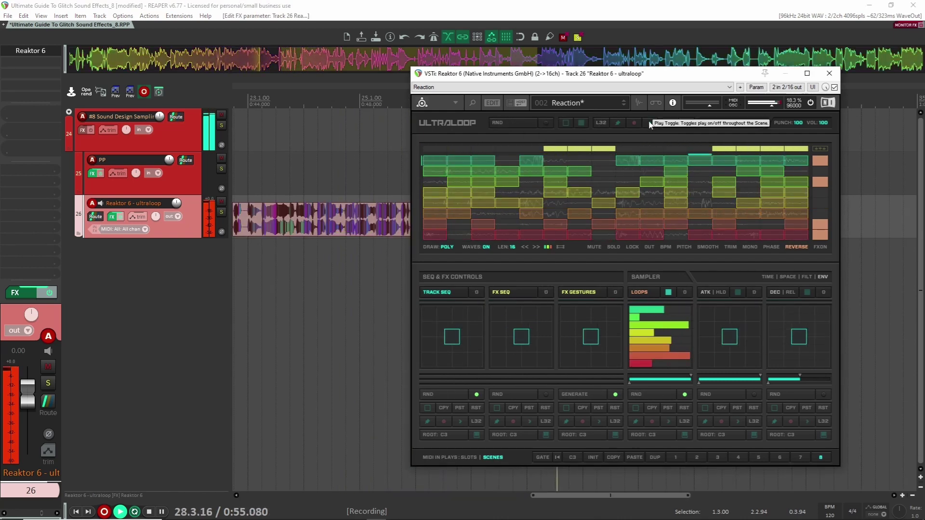
pyautogui.click(511, 121)
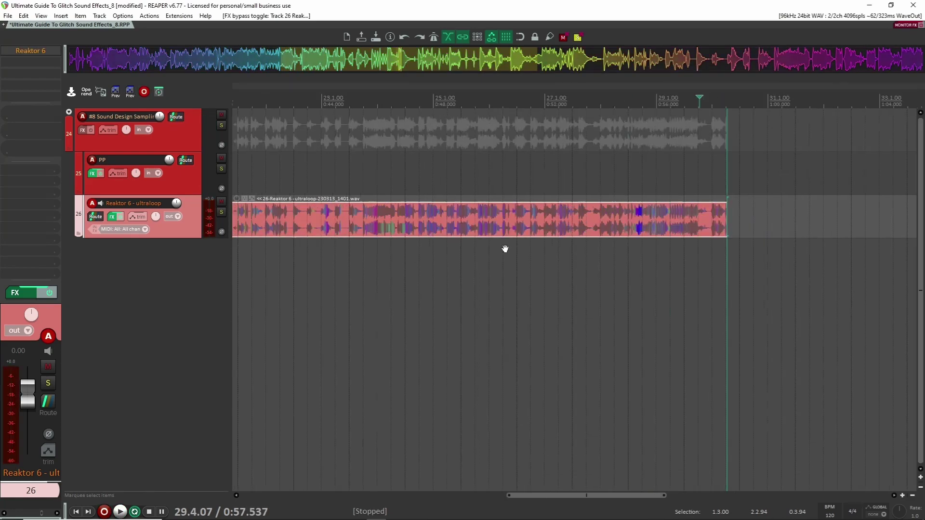
# Step: Select the PP track and open its Phase Plant instrument, keeping the end of the new recording visible beside it
pyautogui.scroll(-6, 505, 249)
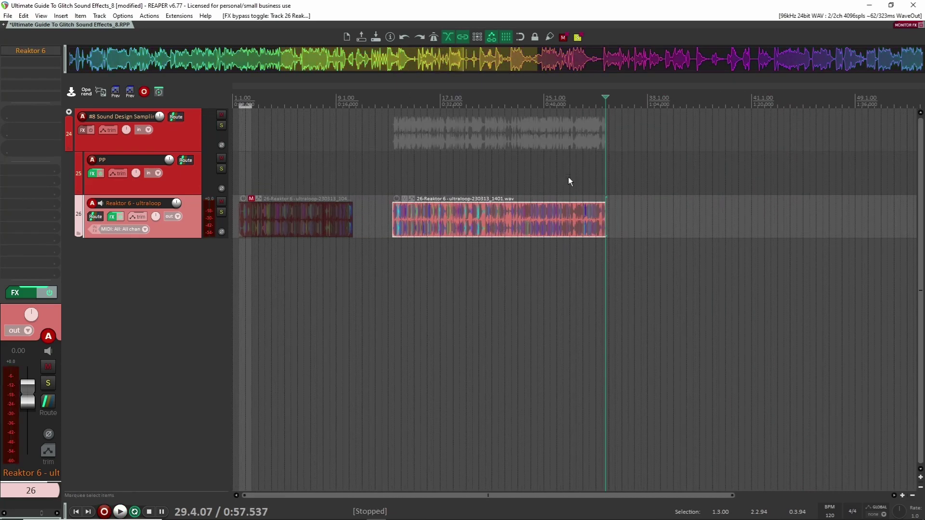
pyautogui.click(568, 179)
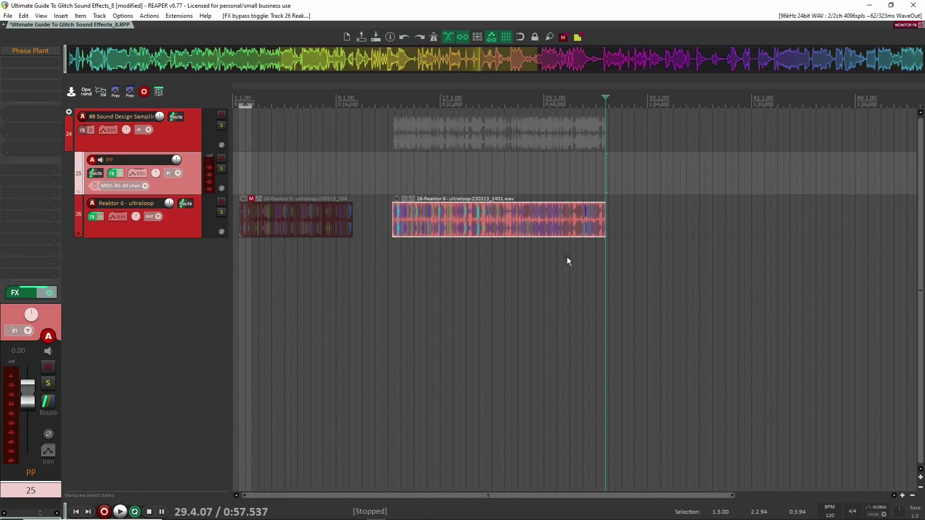
pyautogui.click(458, 259)
pyautogui.scroll(2, 457, 259)
pyautogui.click(35, 50)
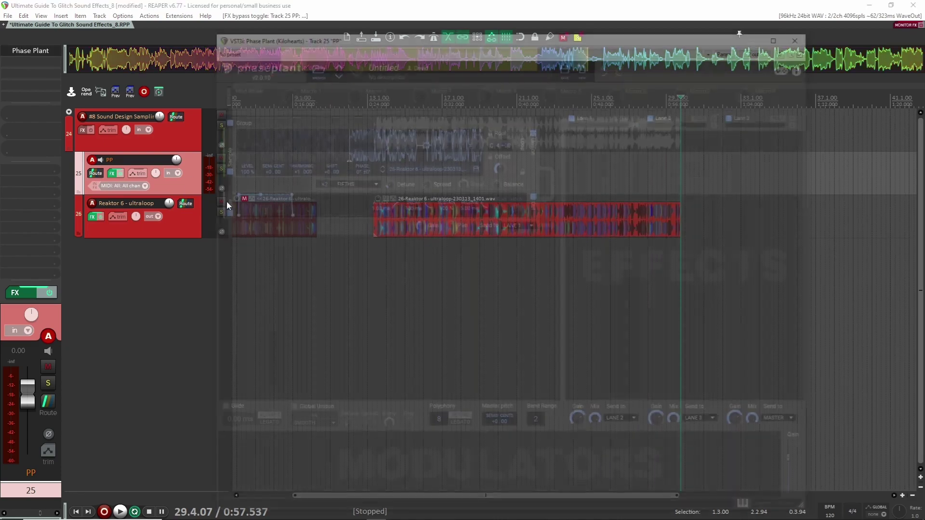
pyautogui.moveTo(571, 39); pyautogui.dragTo(389, 20)
# Step: Load the newly recorded ultraloop clip into Phase Plant's sample generator and reposition the plugin window
pyautogui.click(664, 222)
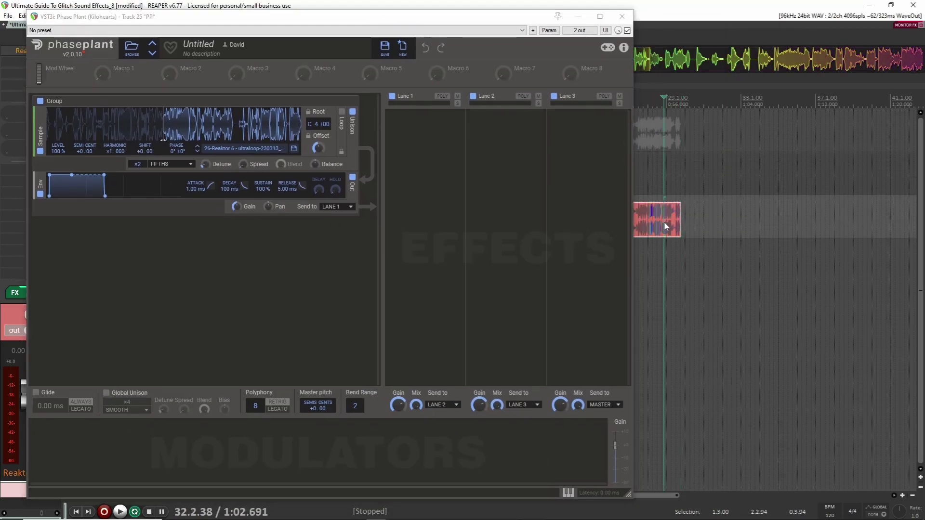
pyautogui.moveTo(746, 222); pyautogui.dragTo(232, 118)
pyautogui.moveTo(293, 17); pyautogui.dragTo(568, 35)
# Step: Select the PP track and audition different sample start offsets in Phase Plant, ending about 40 % into the waveform
pyautogui.click(175, 193)
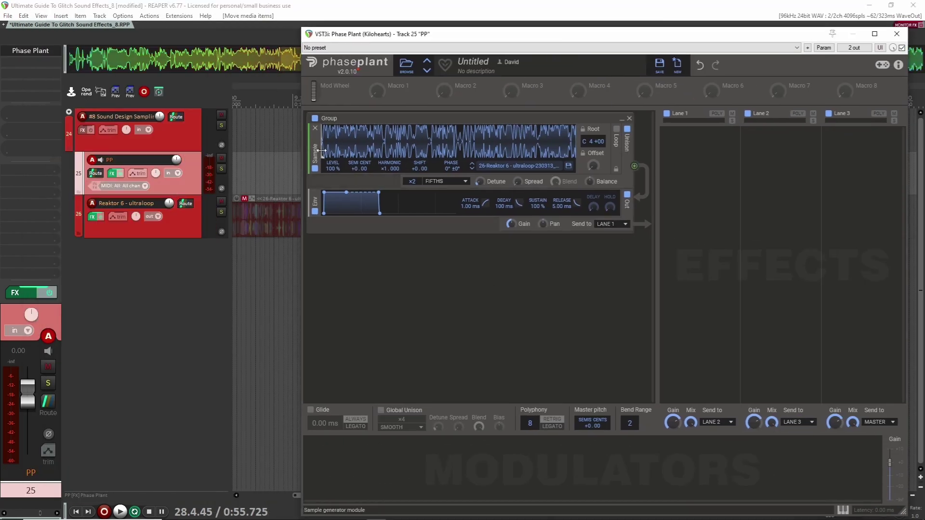
pyautogui.moveTo(350, 143); pyautogui.dragTo(483, 140)
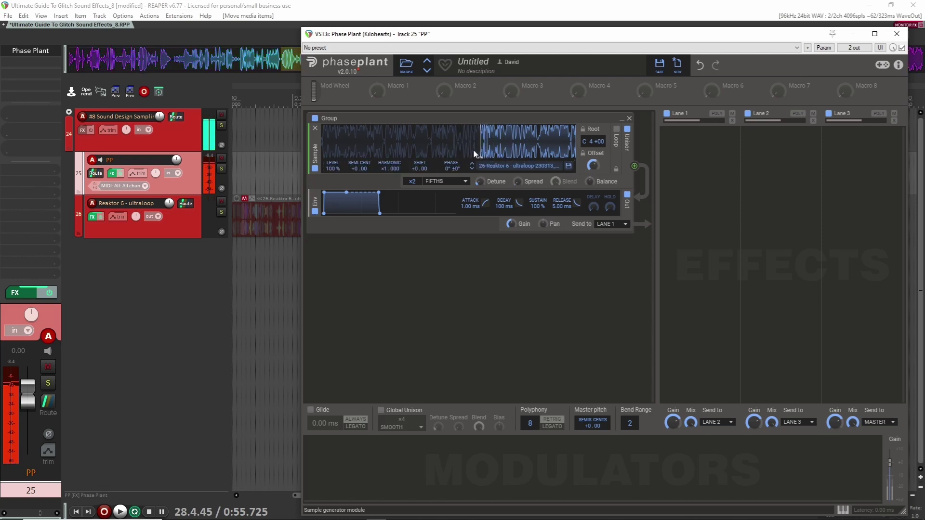
pyautogui.moveTo(480, 141); pyautogui.dragTo(426, 140)
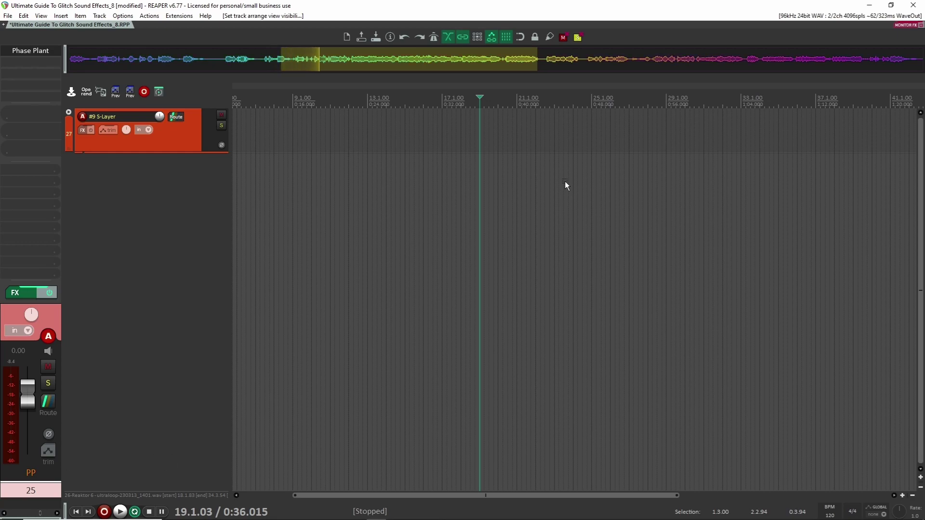
# Step: Expand the #9 S-Layer folder and open the Reaktor 6 S-Layer instrument on its child track
pyautogui.click(69, 112)
pyautogui.click(178, 180)
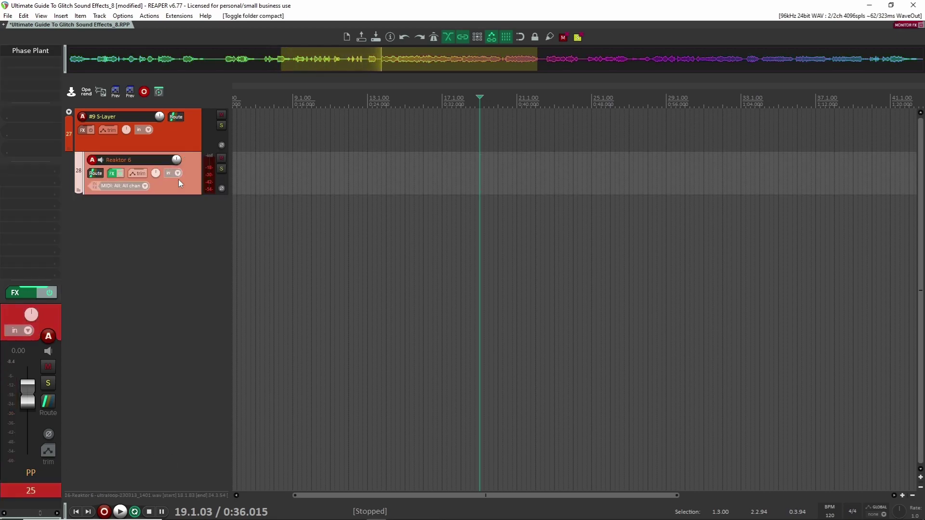
pyautogui.click(20, 51)
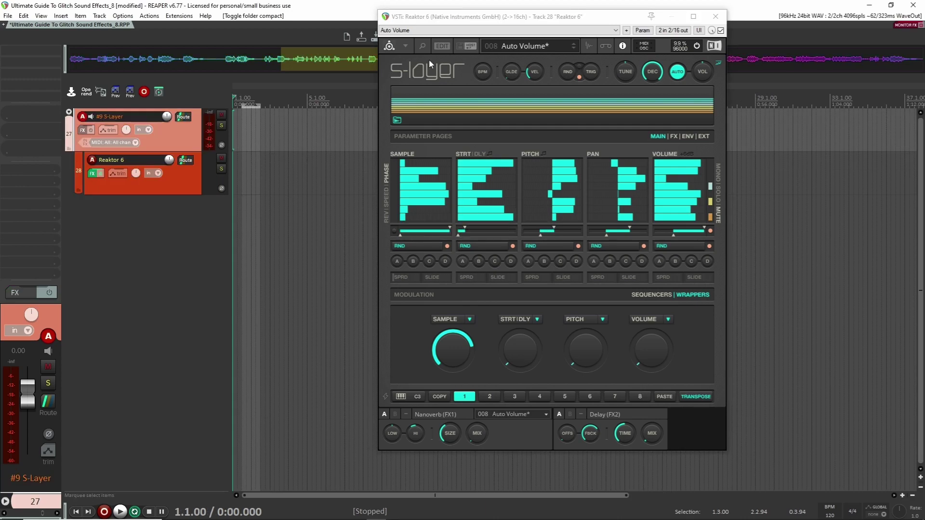
# Step: Examine S-Layer's loaded samples in the sample map, close the map and read the master randomize control's description
pyautogui.click(587, 46)
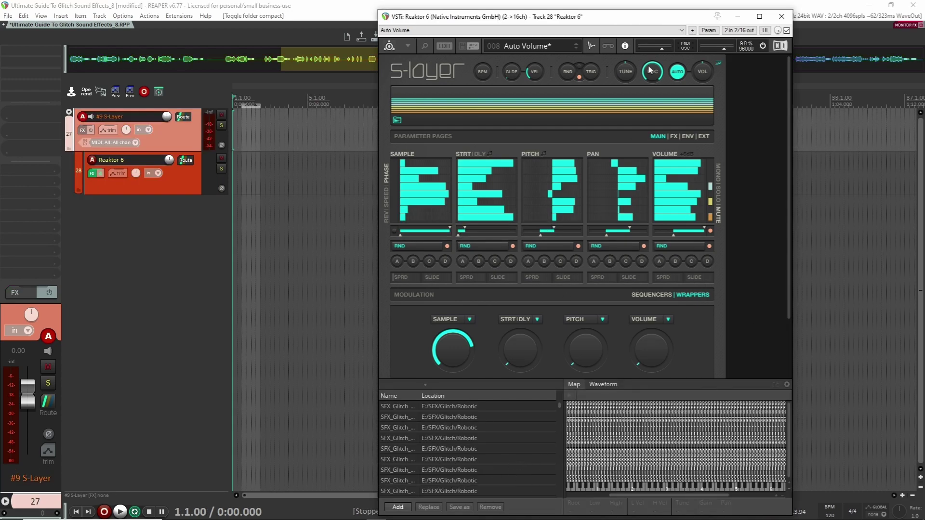
pyautogui.click(589, 48)
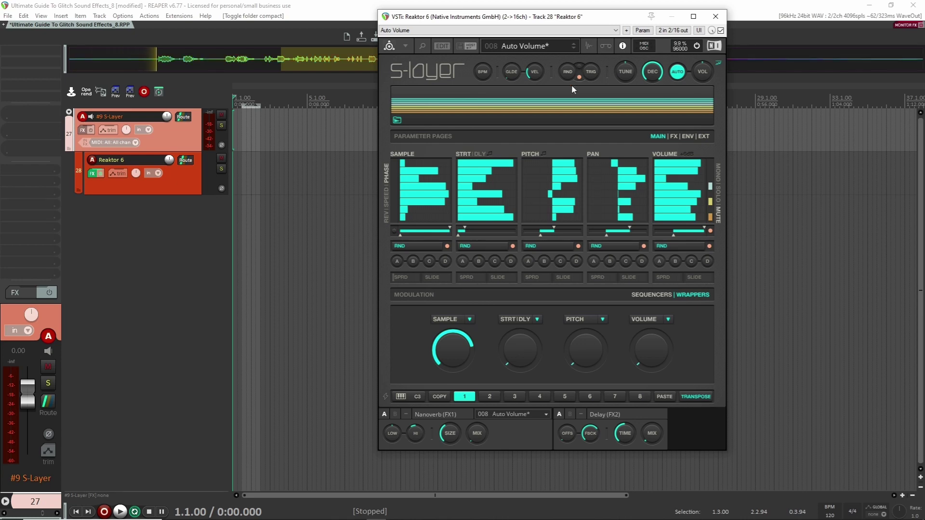
pyautogui.moveTo(567, 73)
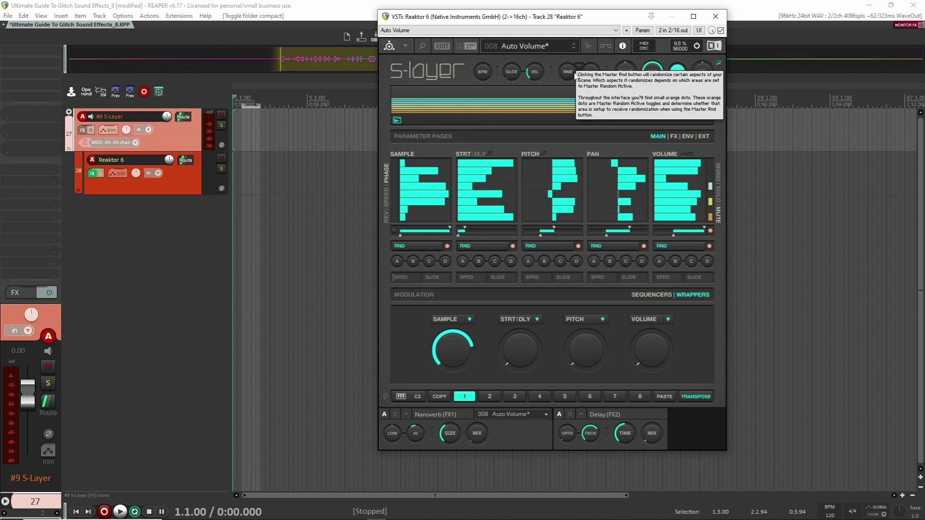
# Step: Randomize the S-Layer scene repeatedly with the master randomize control, auditioning different variations of the loaded samples
pyautogui.click(569, 72)
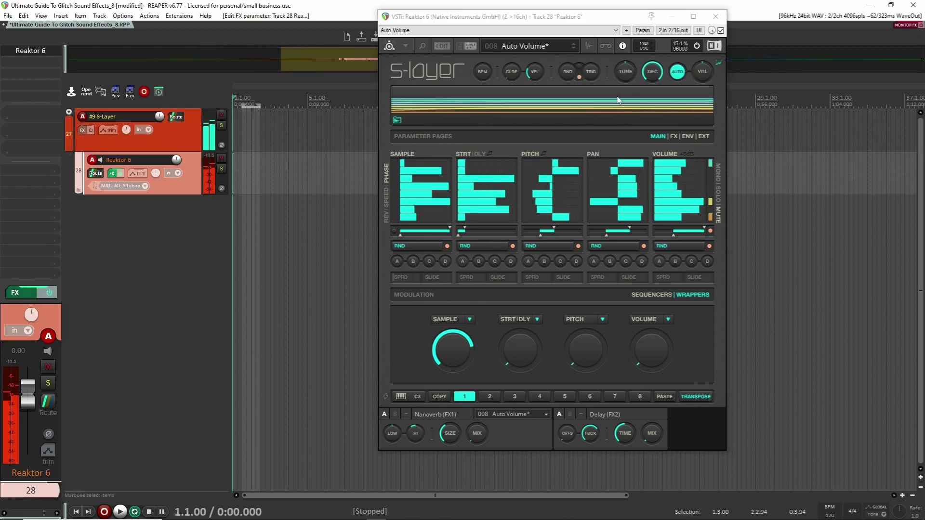
pyautogui.click(567, 72)
pyautogui.click(568, 72)
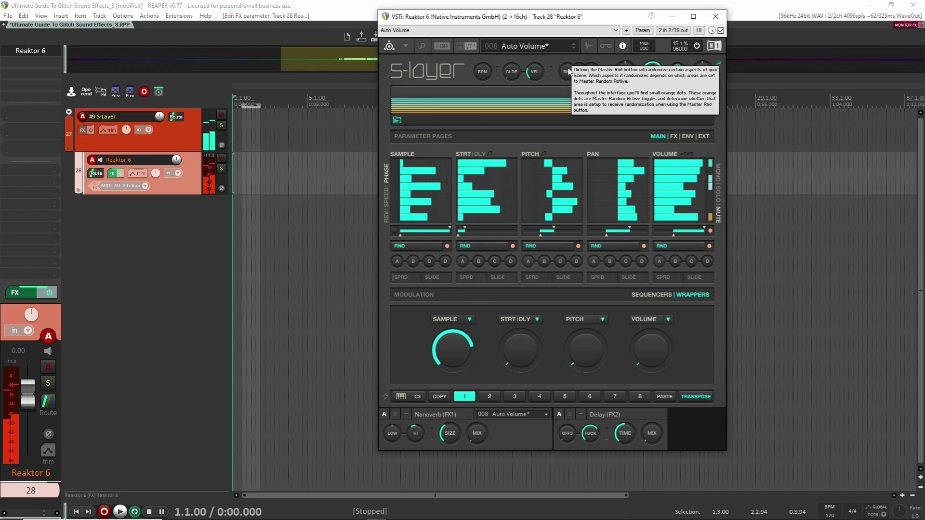
pyautogui.click(567, 71)
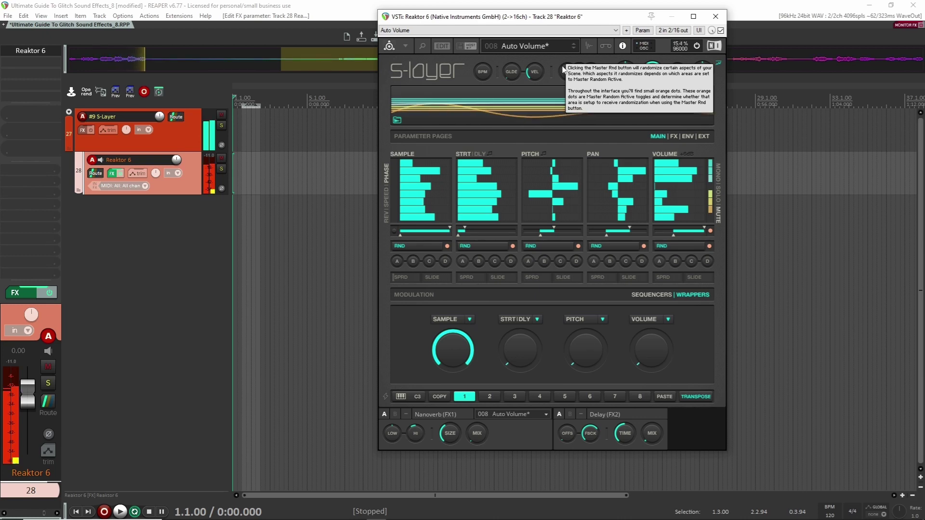
pyautogui.click(562, 69)
pyautogui.click(563, 69)
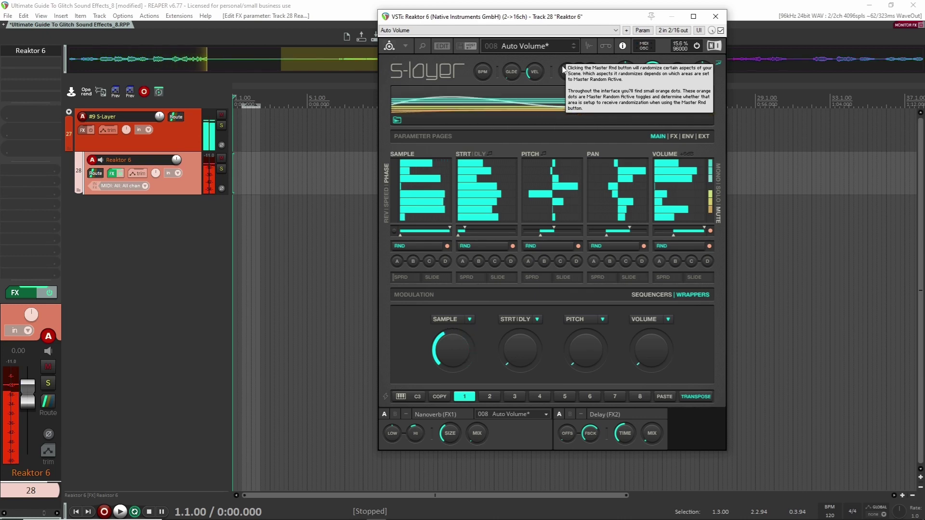
pyautogui.click(563, 69)
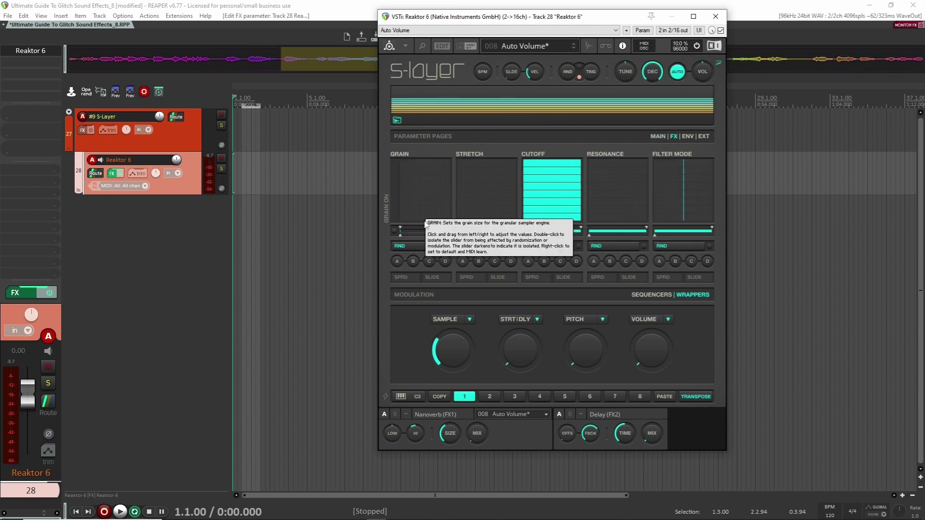
# Step: Include the granular switch and the other parameters on S-Layer's FX page in master randomization, and randomize the scene several times
pyautogui.click(394, 231)
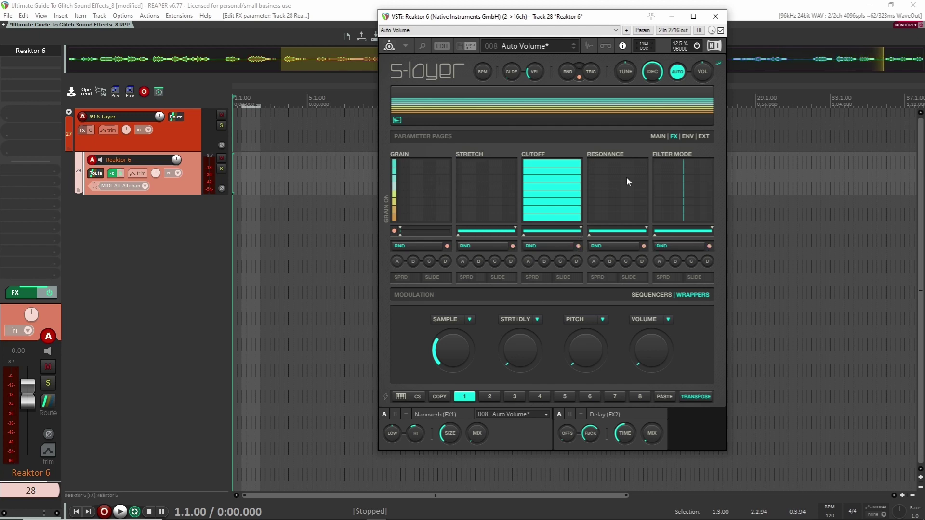
pyautogui.click(567, 73)
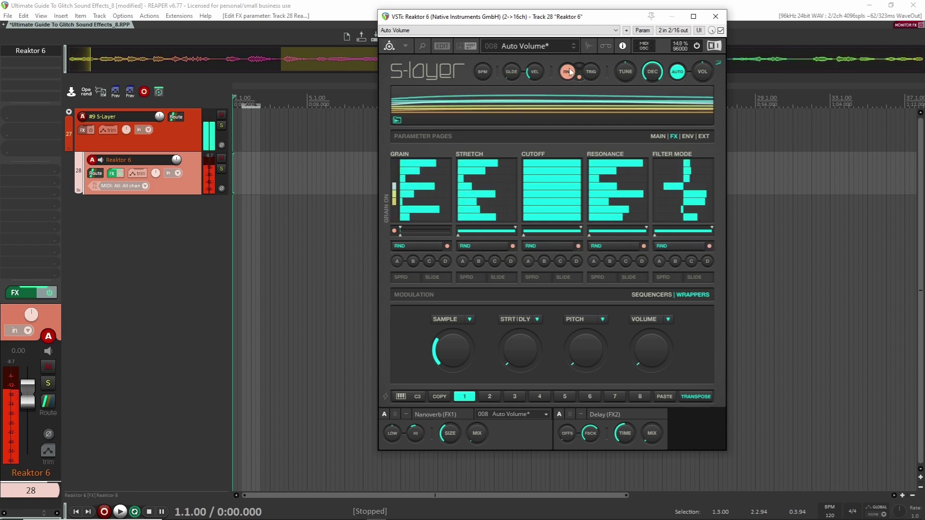
pyautogui.click(568, 71)
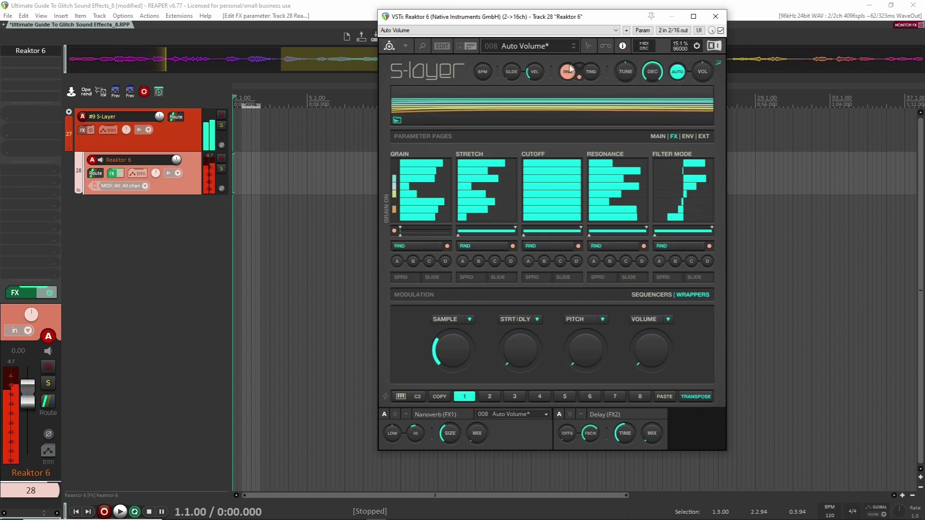
pyautogui.click(569, 71)
pyautogui.click(569, 66)
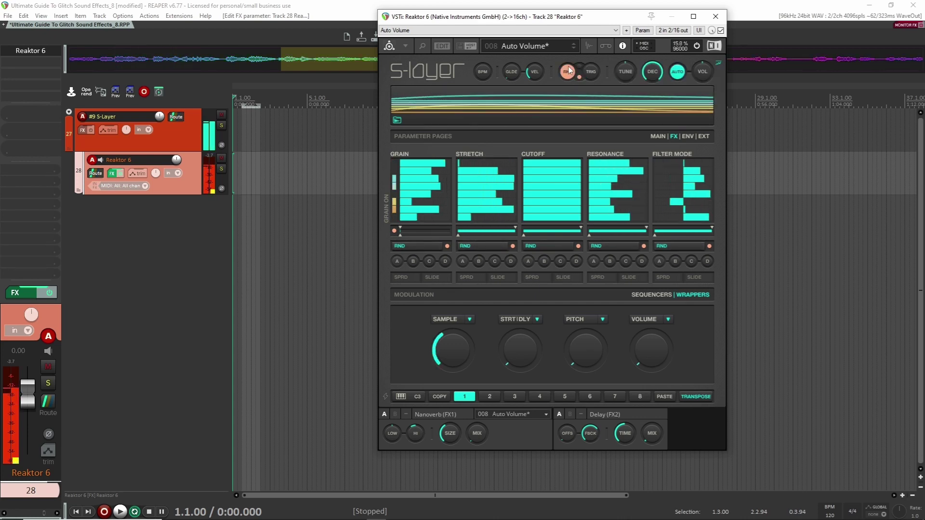
pyautogui.click(568, 66)
pyautogui.click(569, 67)
pyautogui.click(568, 67)
pyautogui.click(568, 66)
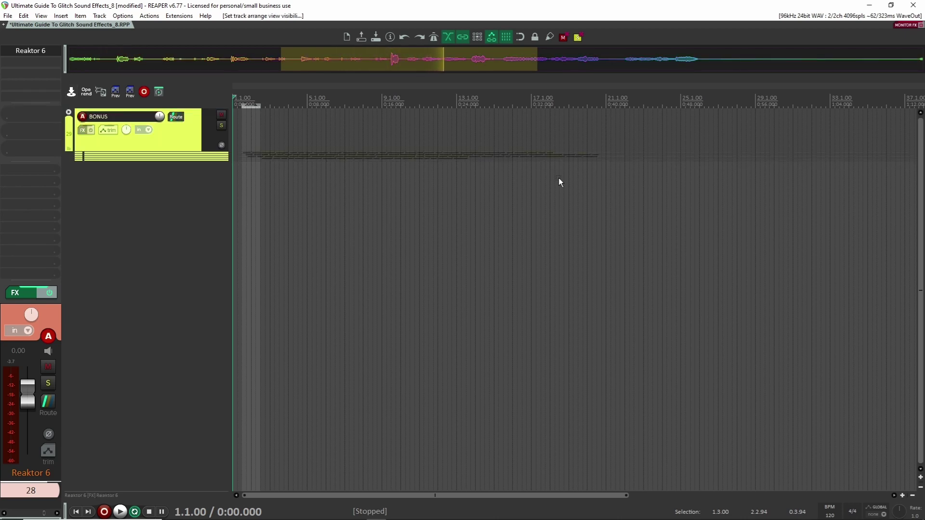
# Step: Expand the BONUS folder track and unmute all clips on its child tracks
pyautogui.click(69, 113)
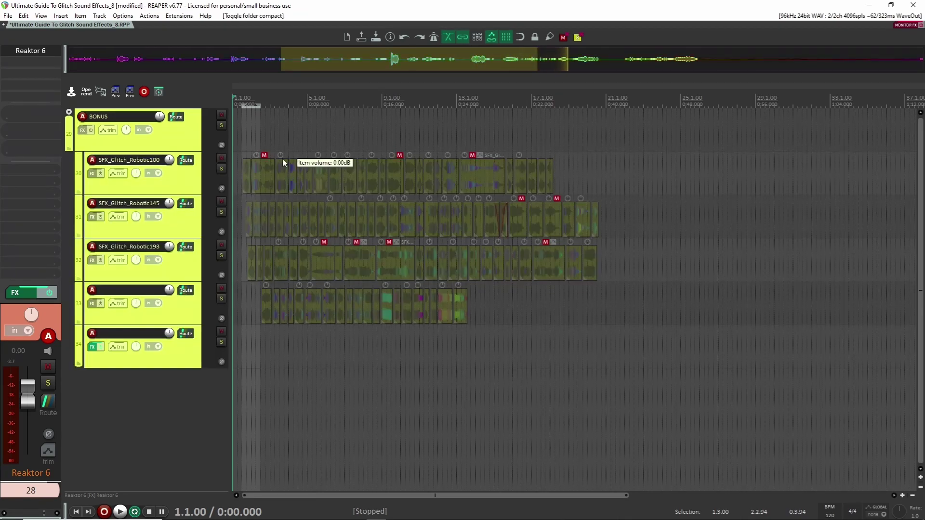
pyautogui.moveTo(711, 143); pyautogui.dragTo(247, 329)
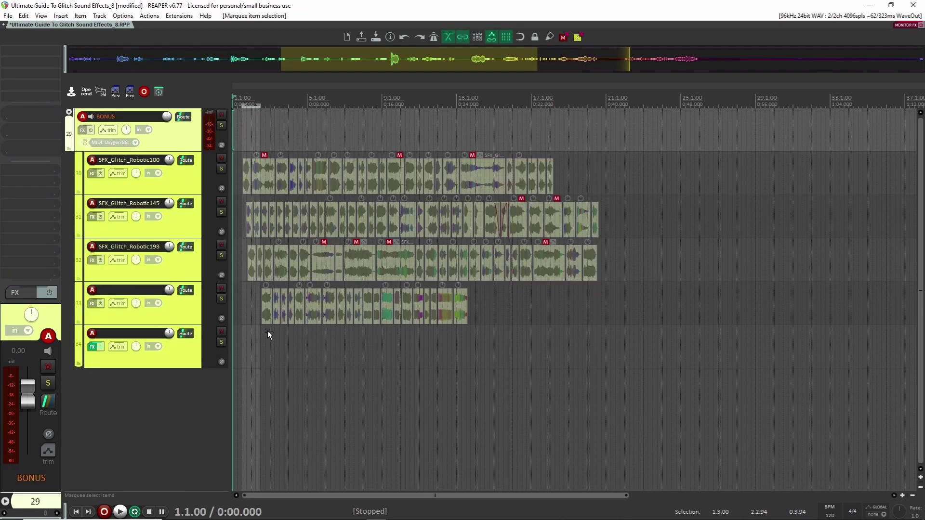
pyautogui.hotkey('alt', 'm')
pyautogui.scroll(5, 370, 134)
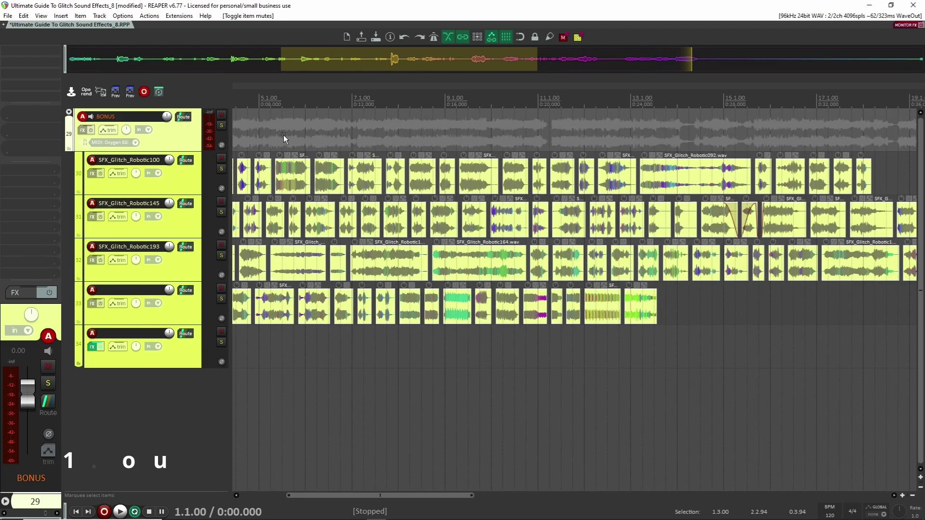
pyautogui.scroll(-3, 284, 139)
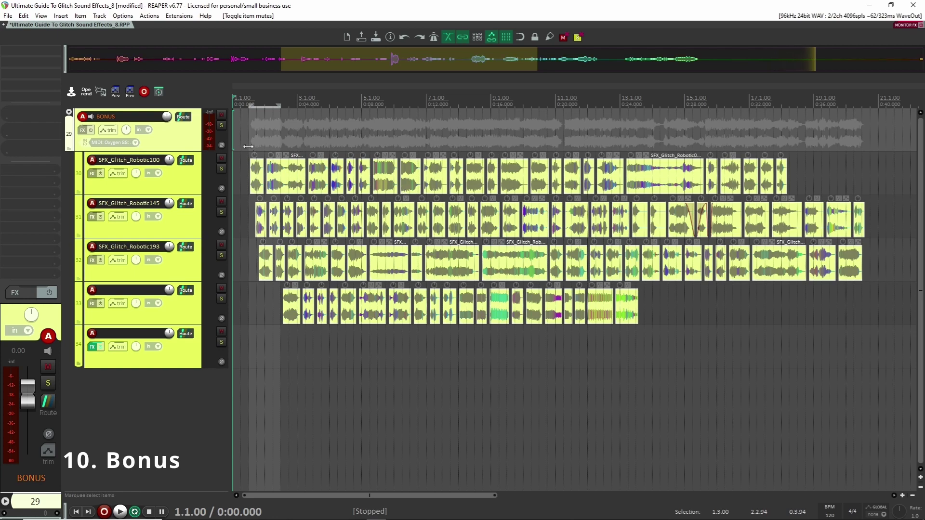
# Step: Select all clips on the SFX_Glitch_Robotic100 track and look through them along the timeline
pyautogui.moveTo(245, 146); pyautogui.dragTo(805, 188)
pyautogui.scroll(3, 487, 147)
pyautogui.hscroll(-3, 332, 149)
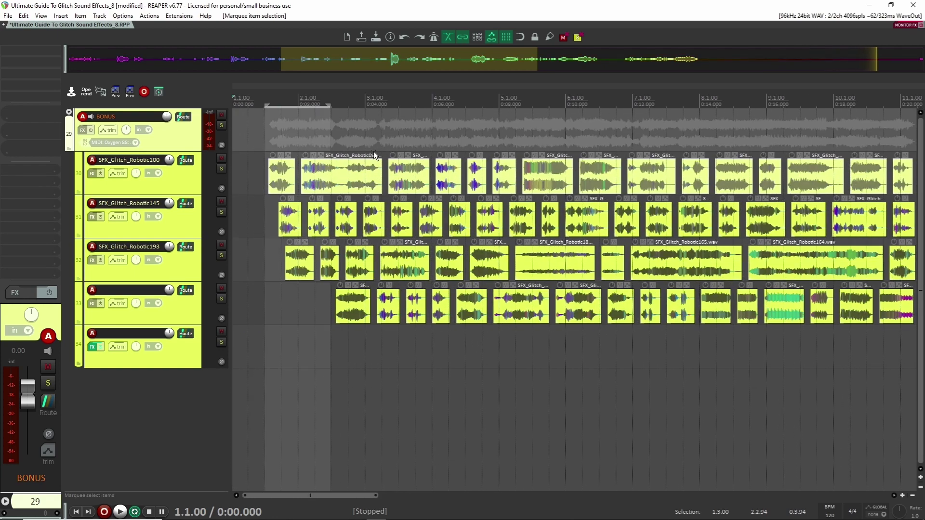
pyautogui.scroll(-3, 245, 158)
pyautogui.scroll(2, 504, 145)
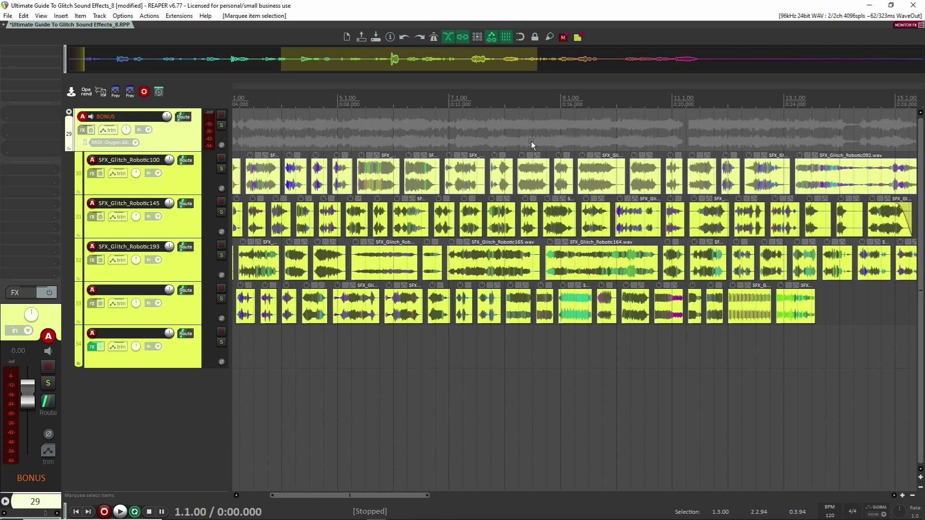
pyautogui.scroll(-2, 532, 144)
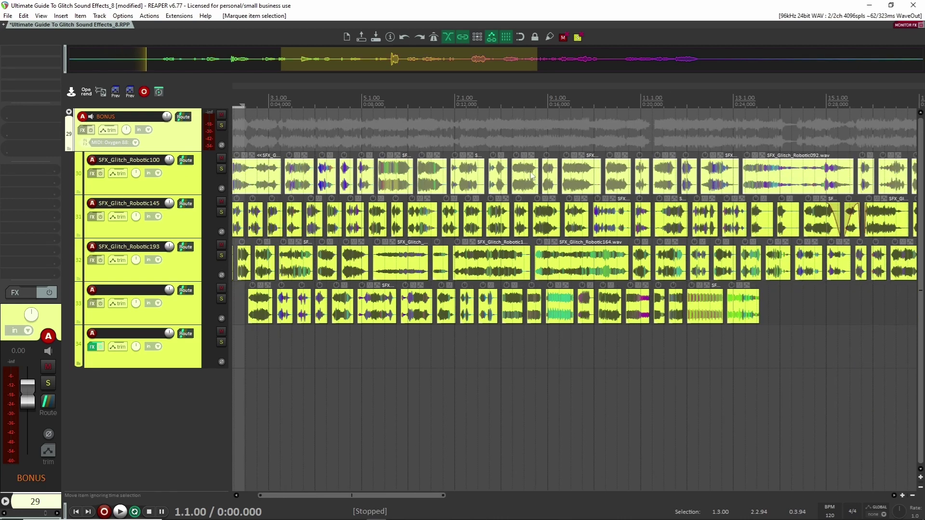
pyautogui.scroll(-3, 531, 174)
# Step: Select the clips on SFX_Glitch_Robotic145, SFX_Glitch_Robotic193 and the unnamed track below in turn, and look over the last row
pyautogui.moveTo(244, 214); pyautogui.dragTo(837, 222)
pyautogui.moveTo(820, 256); pyautogui.dragTo(244, 252)
pyautogui.moveTo(252, 307); pyautogui.dragTo(650, 318)
pyautogui.scroll(4, 336, 337)
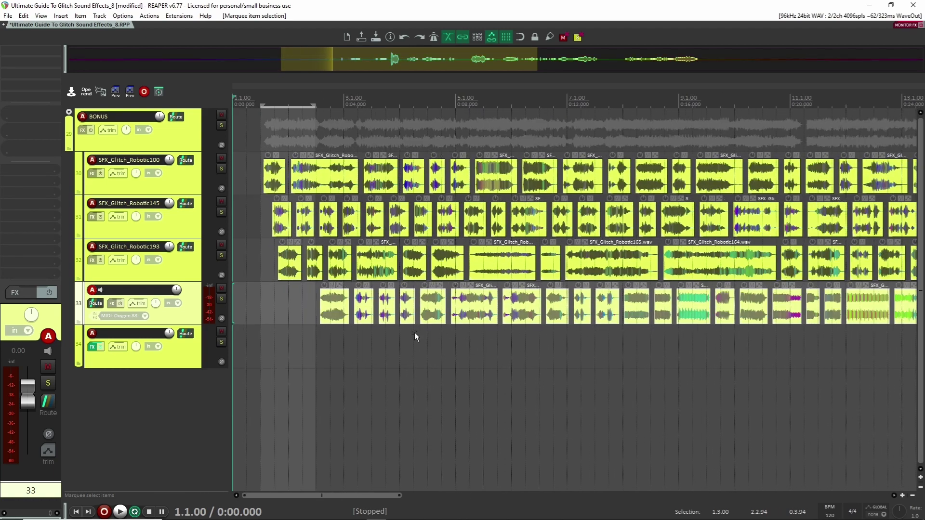
pyautogui.scroll(-2, 417, 337)
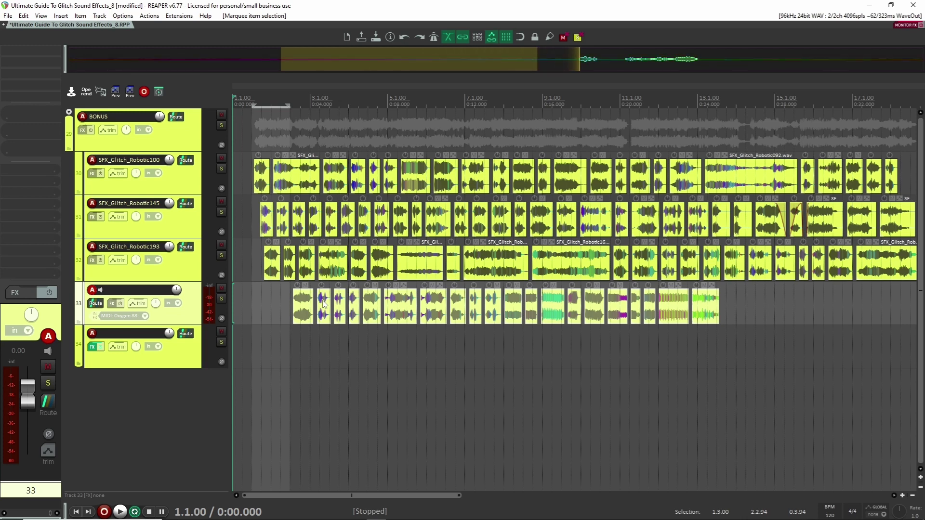
pyautogui.scroll(-4, 545, 337)
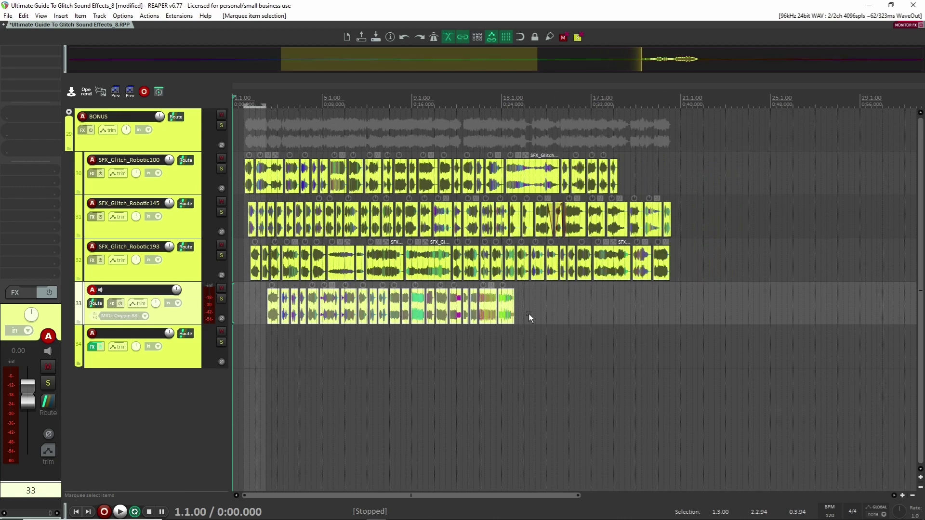
# Step: Select all clips on the unnamed fourth child track, fit the time selection to them and create a single region over that span
pyautogui.moveTo(584, 355); pyautogui.dragTo(423, 312)
pyautogui.moveTo(503, 316); pyautogui.dragTo(240, 314)
pyautogui.hotkey('ctrl', 'z')
pyautogui.moveTo(492, 355); pyautogui.dragTo(231, 296)
pyautogui.moveTo(569, 349); pyautogui.dragTo(218, 288)
pyautogui.press('t')
pyautogui.hotkey('shift', 'r')
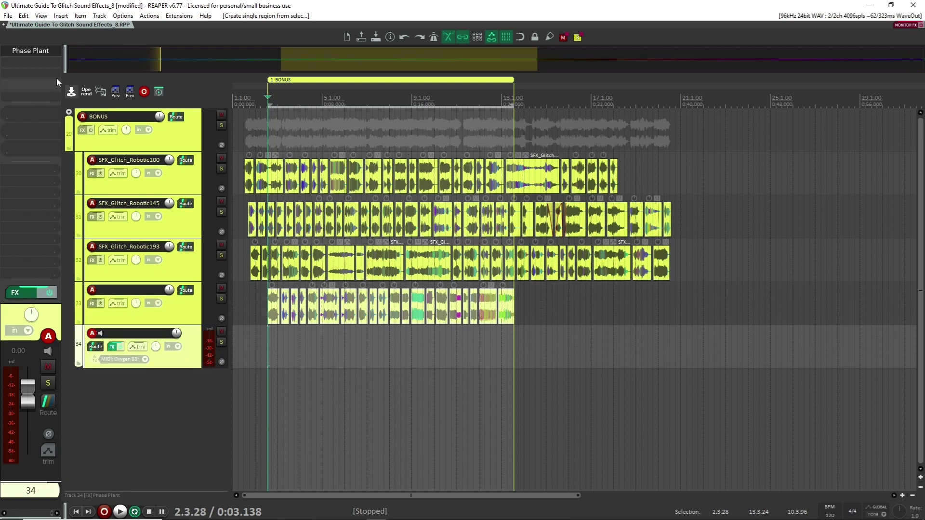
# Step: Audition sample offsets in Phase Plant on the last BONUS track, ending about 60 % into the waveform, and set the envelope release to 165 ms
pyautogui.click(37, 50)
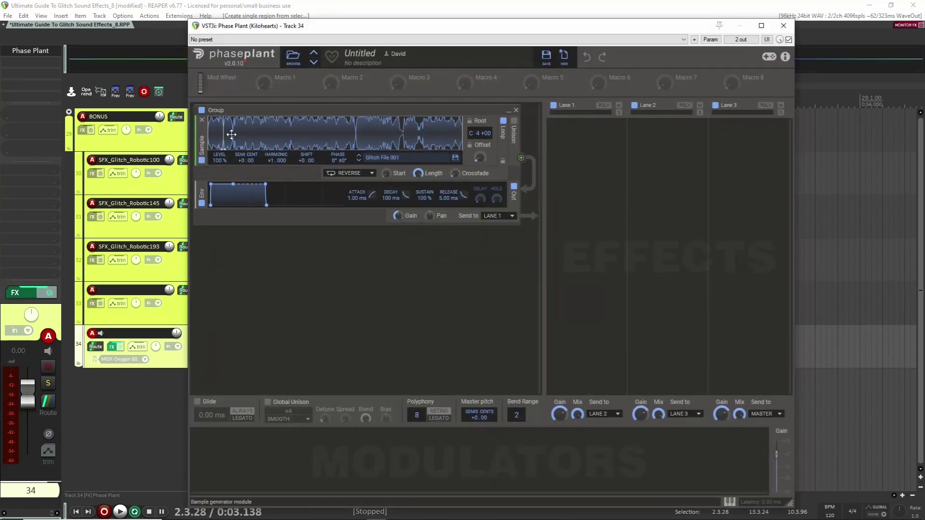
pyautogui.moveTo(232, 140); pyautogui.dragTo(289, 141)
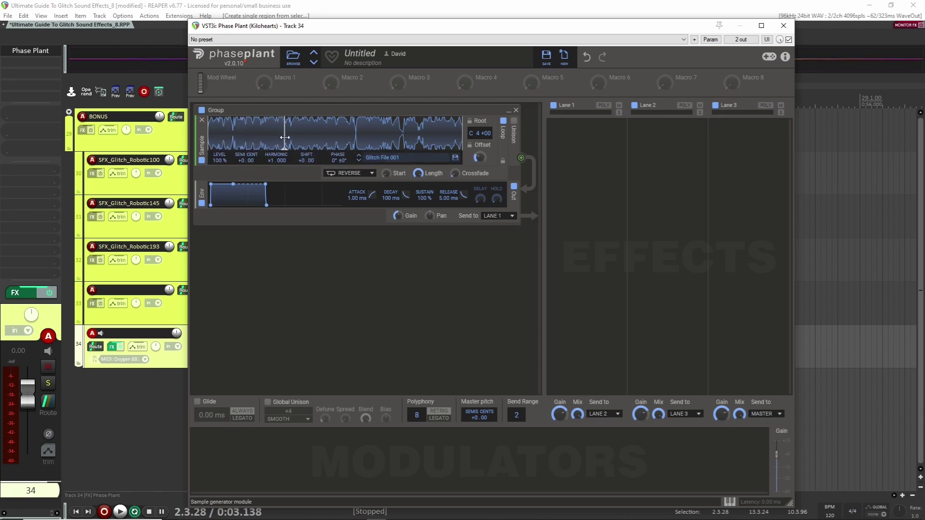
pyautogui.moveTo(289, 135); pyautogui.dragTo(302, 134)
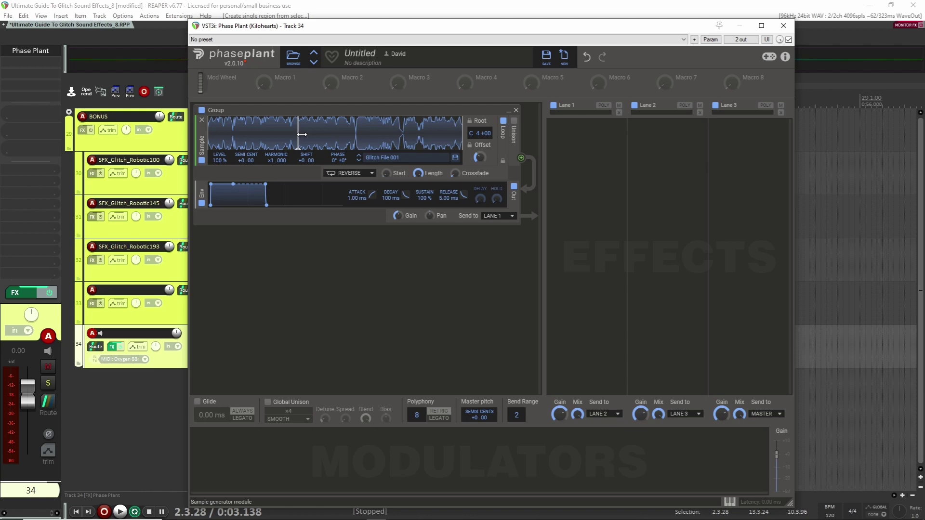
pyautogui.moveTo(309, 130); pyautogui.dragTo(321, 127)
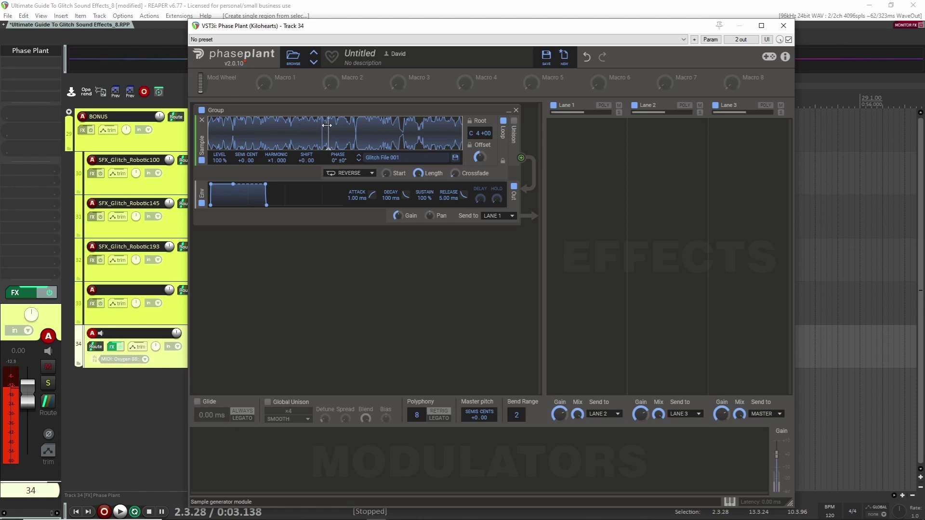
pyautogui.moveTo(444, 198); pyautogui.dragTo(440, 189)
pyautogui.moveTo(318, 138)
pyautogui.mouseDown()
pyautogui.moveTo(287, 138)
pyautogui.moveTo(461, 142)
pyautogui.moveTo(366, 140)
pyautogui.mouseUp()
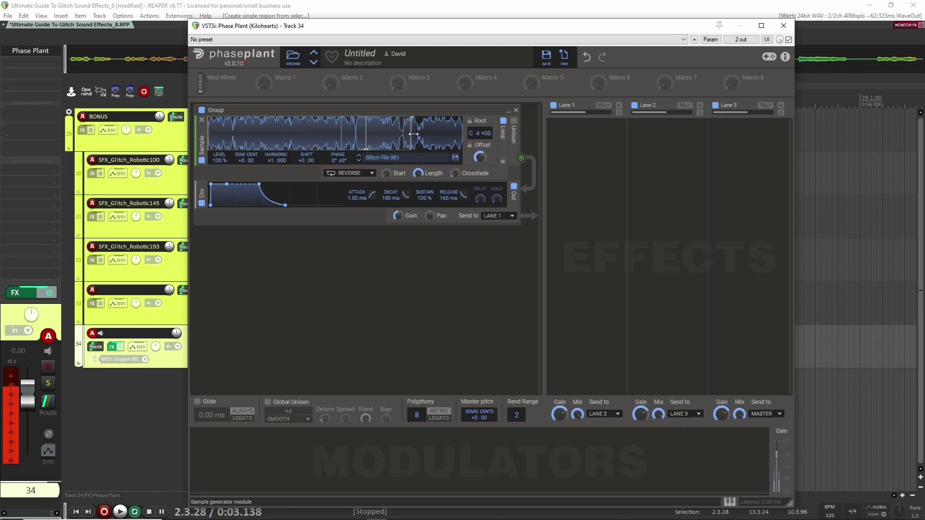